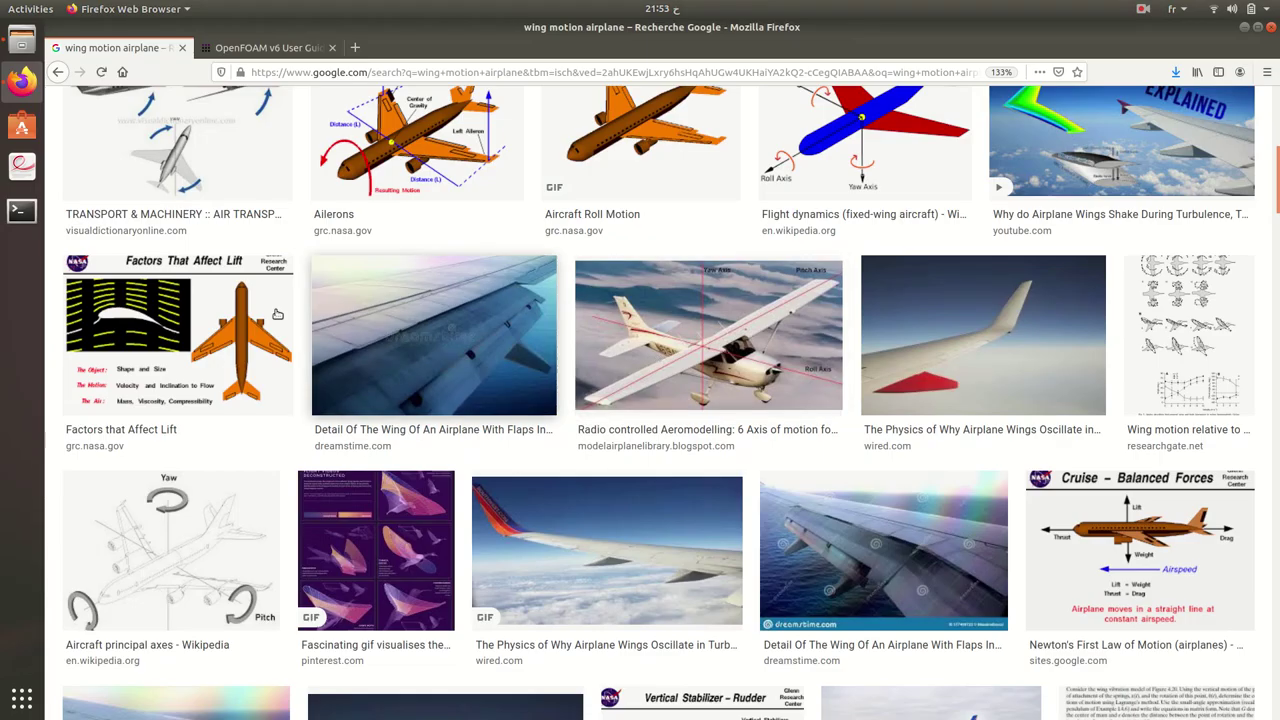
scroll(300, 290, "up", 2)
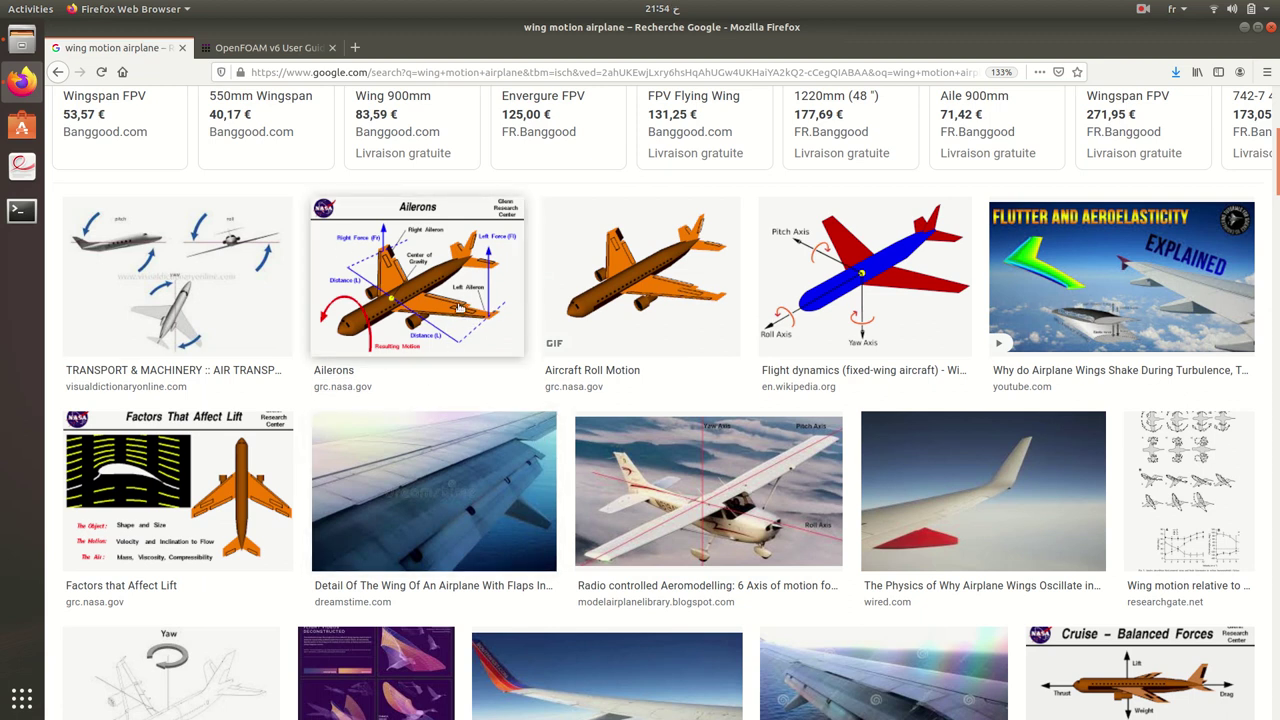
scroll(448, 300, "down", 1)
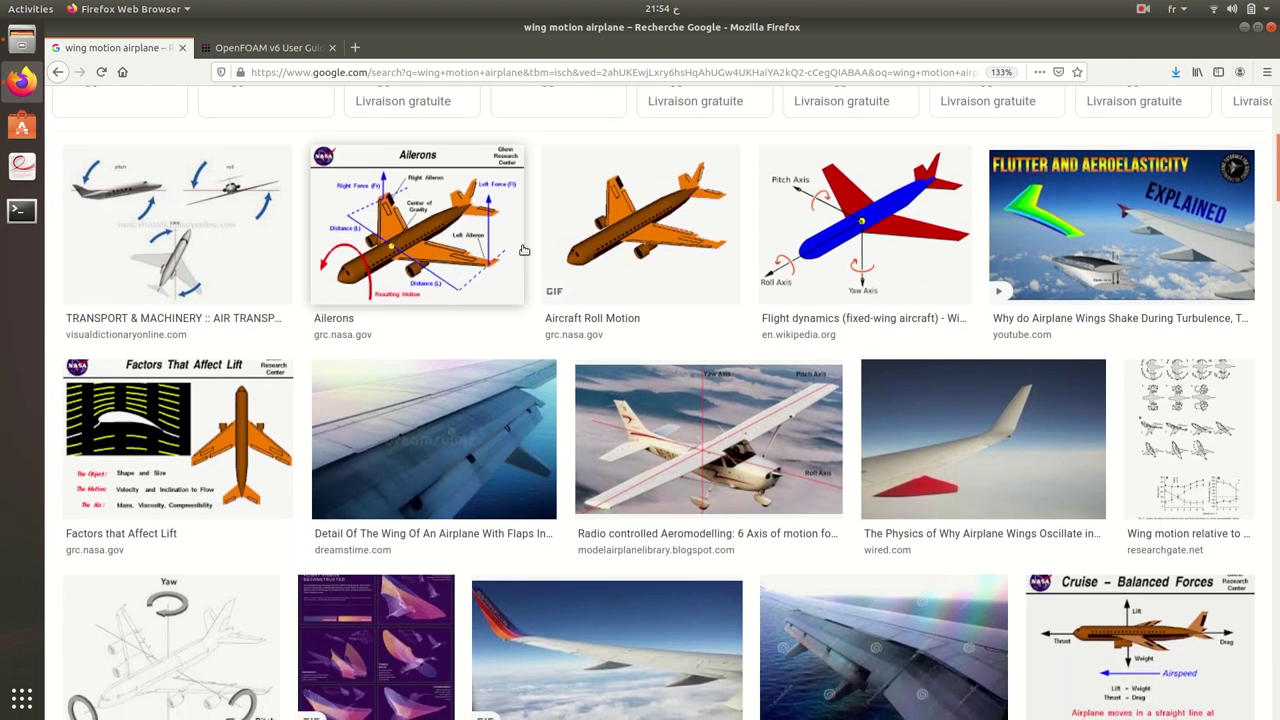
Step: Switch to the file manager and open a terminal in the empty tuto_2_wingmotion folder
left_click(12, 44)
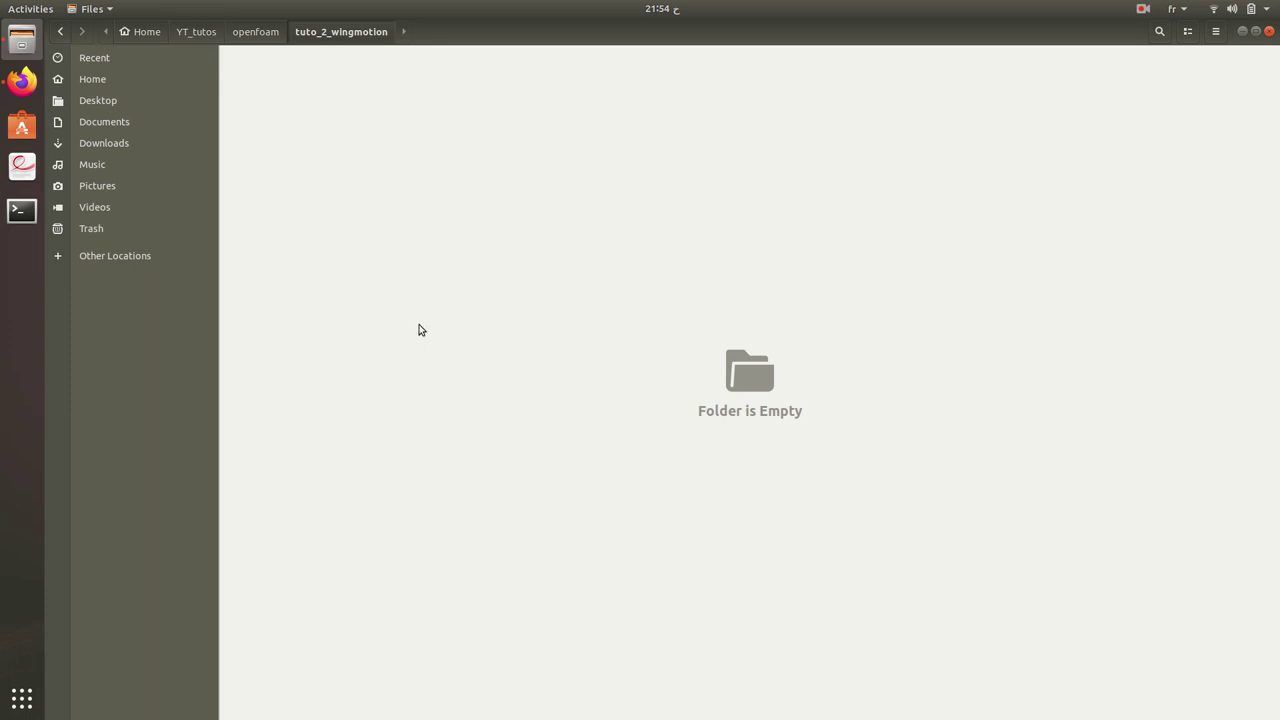
right_click(500, 203)
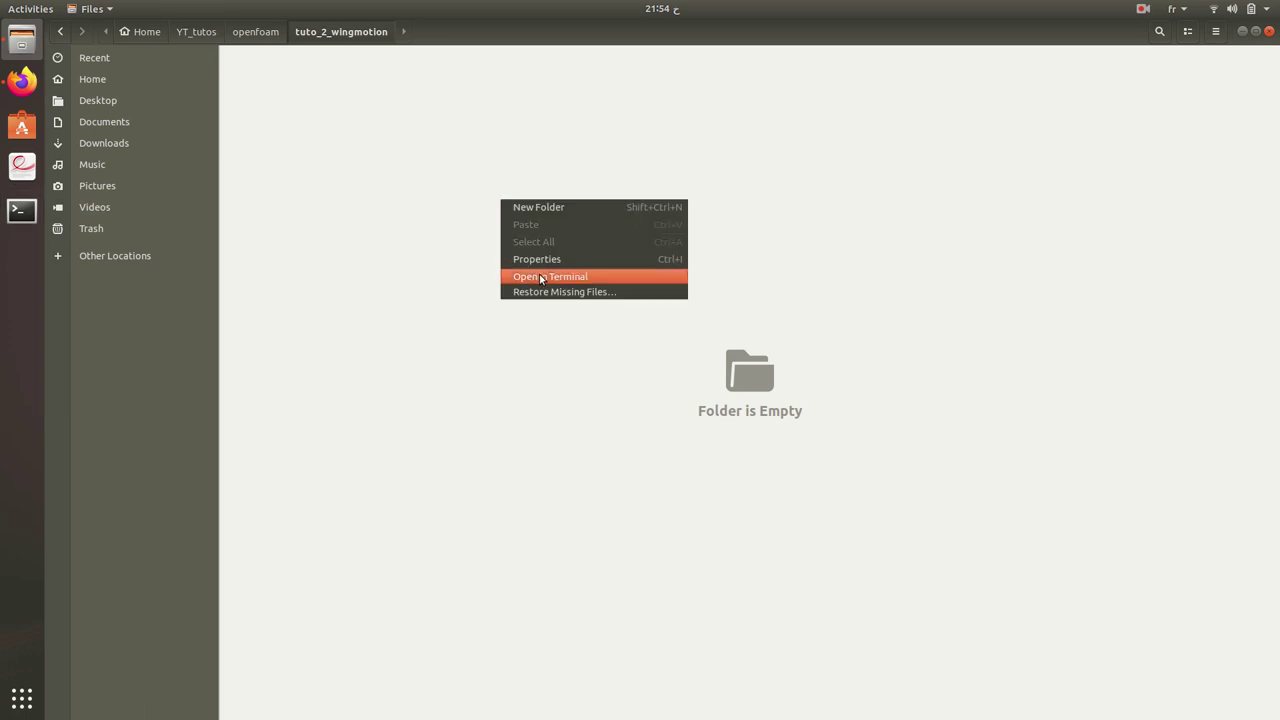
left_click(543, 278)
left_click_drag(349, 63, 683, 189)
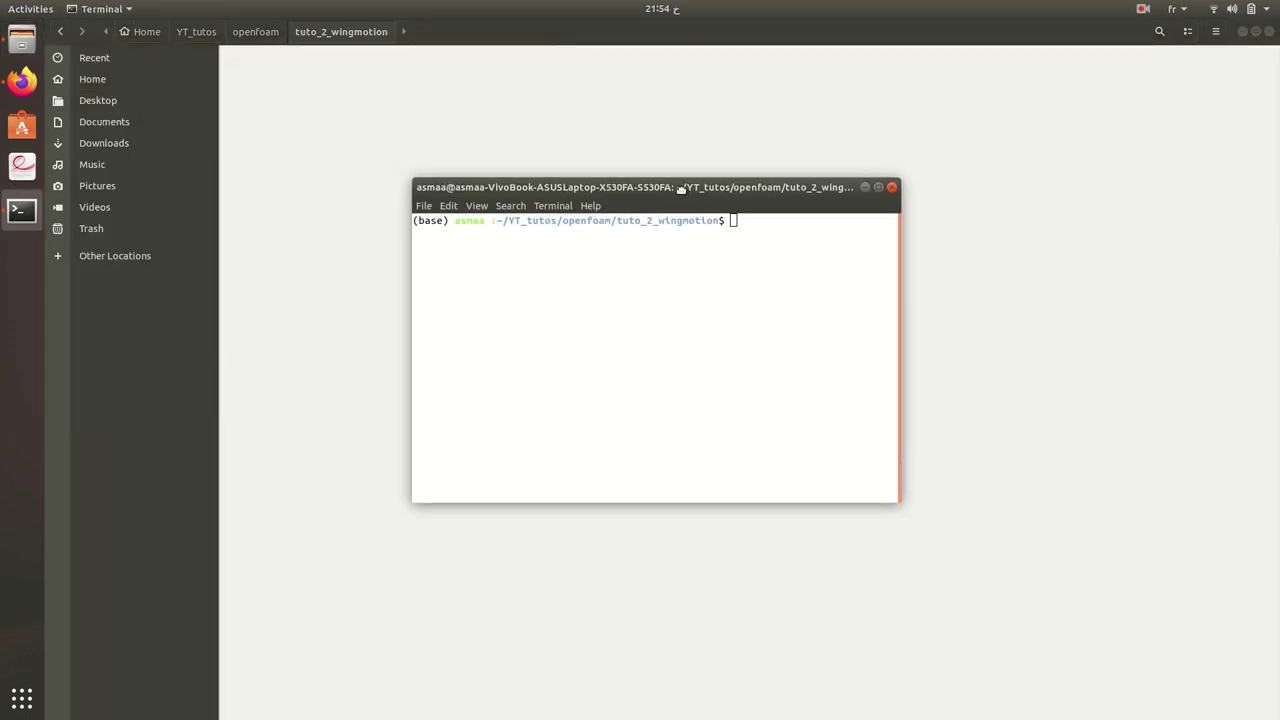
Step: Go to the OpenFOAM tutorials directory with the tut alias and search it recursively, ignoring case, for wingMotion
type("tut")
key("Return")
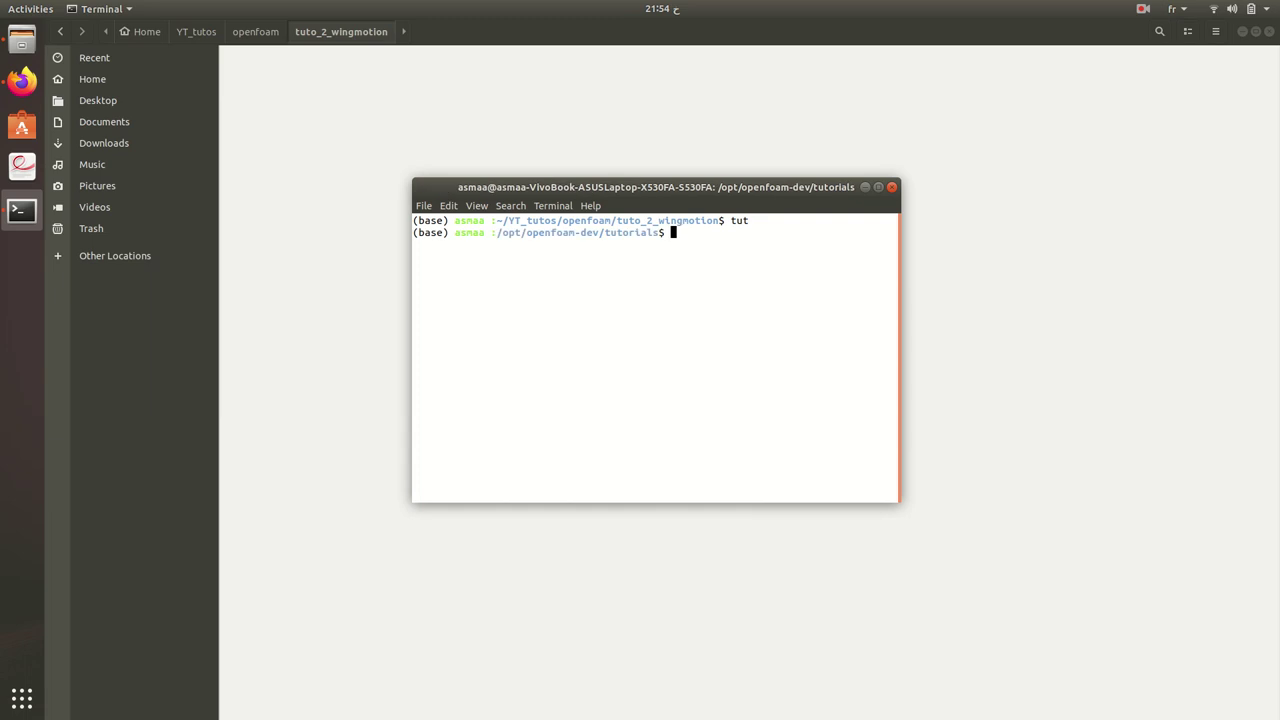
type("cp")
key("BackSpace")
key("BackSpace")
type("grep -ri wingMotion")
key("Return")
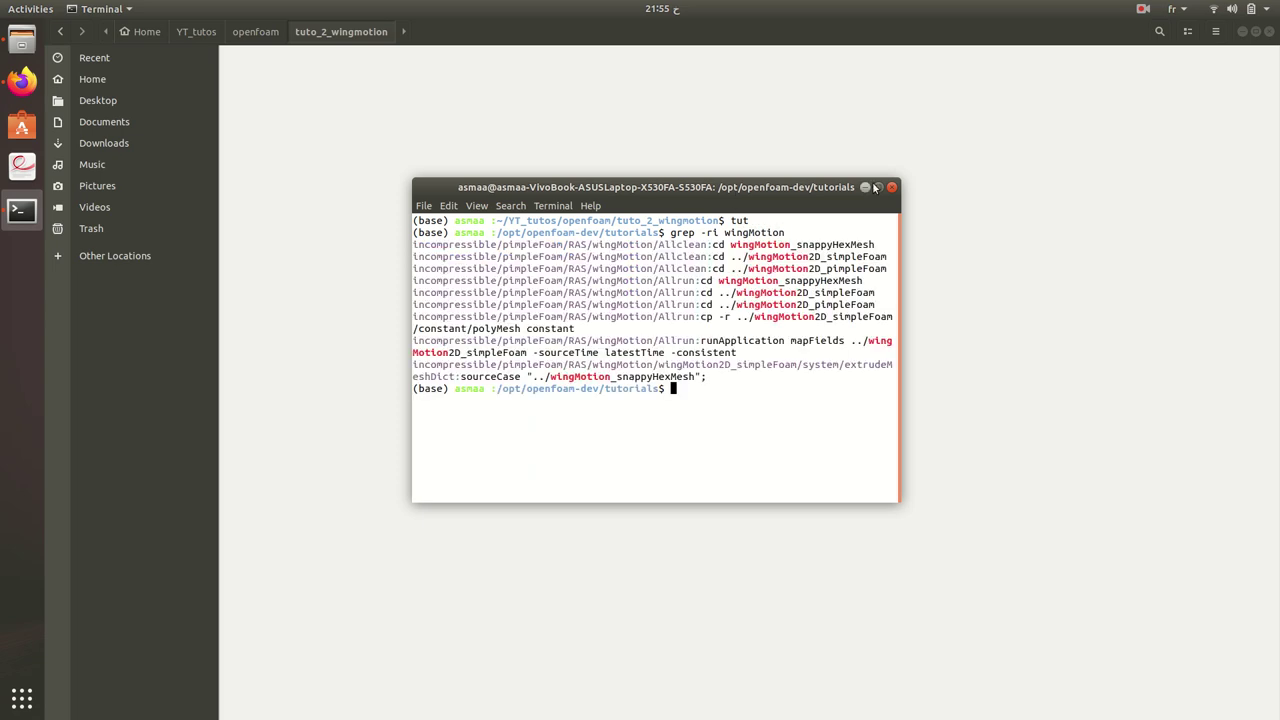
left_click(878, 187)
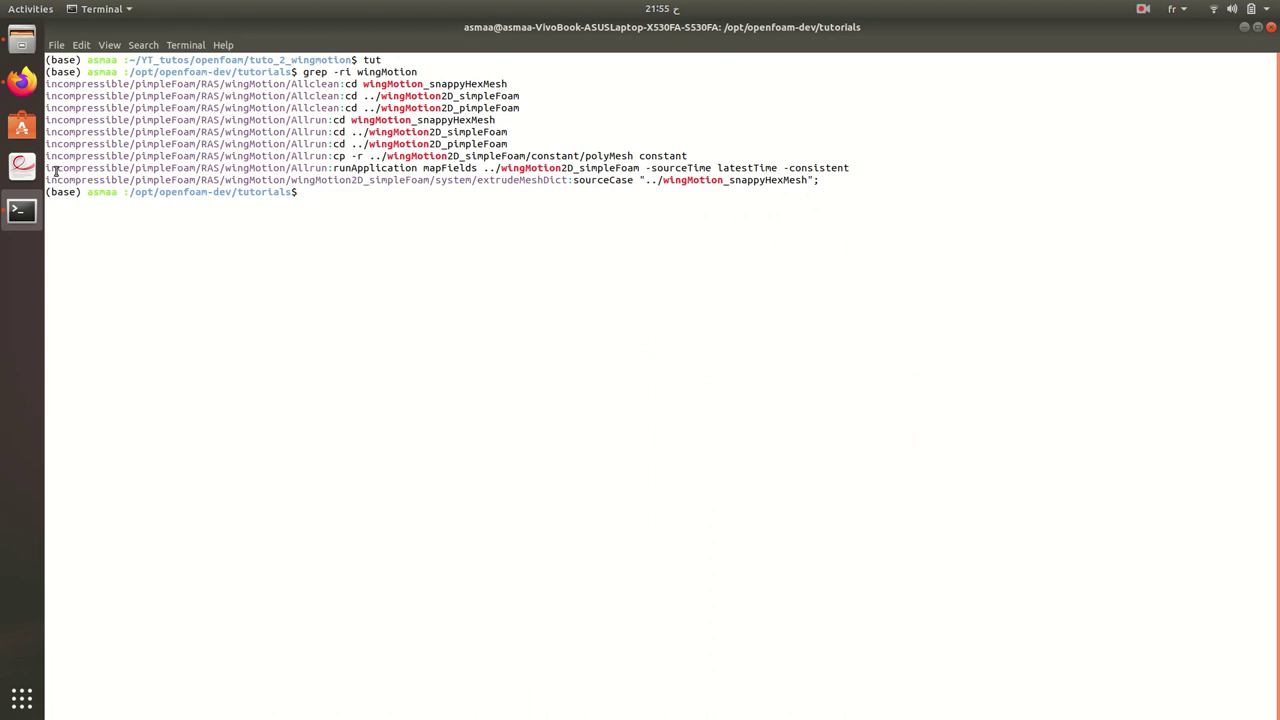
Step: Copy the tutorial directory incompressible/pimpleFoam/RAS/wingMotion/ recursively into YT_tutos/openfoam/tuto_2_wingmotion in the home directory
left_click_drag(46, 168, 222, 168)
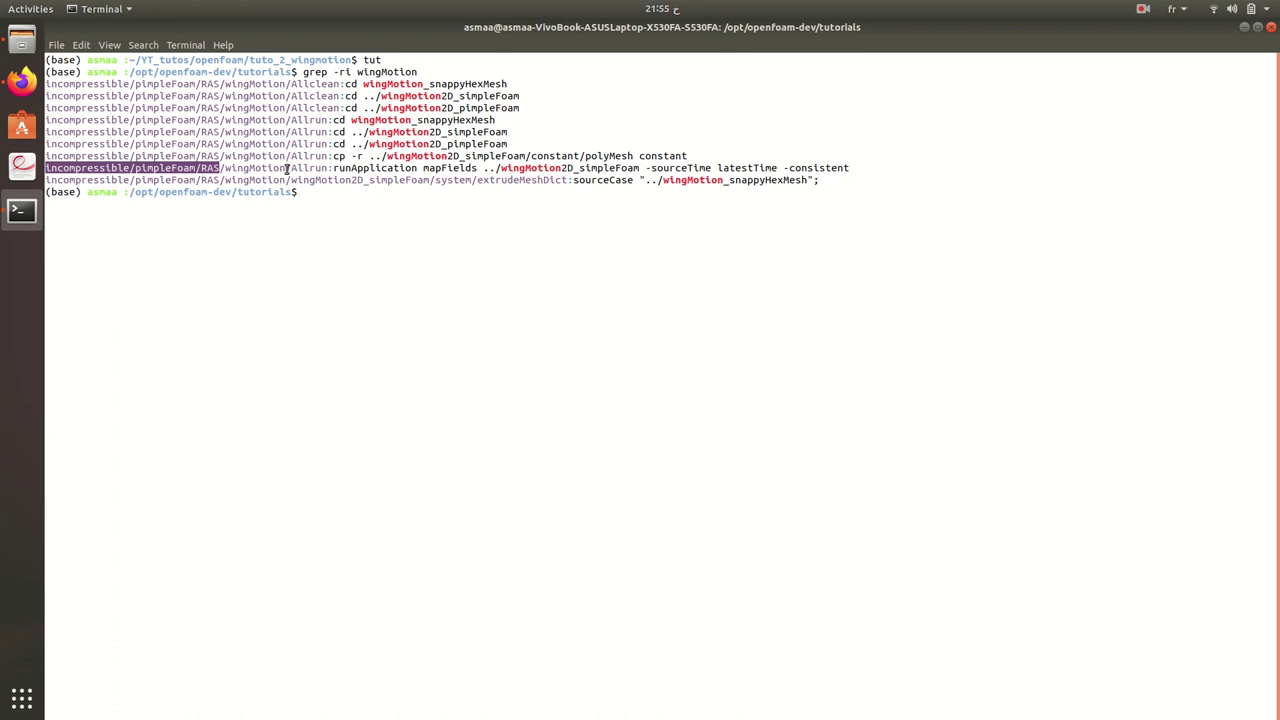
left_click_drag(287, 168, 45, 168)
left_click(384, 209)
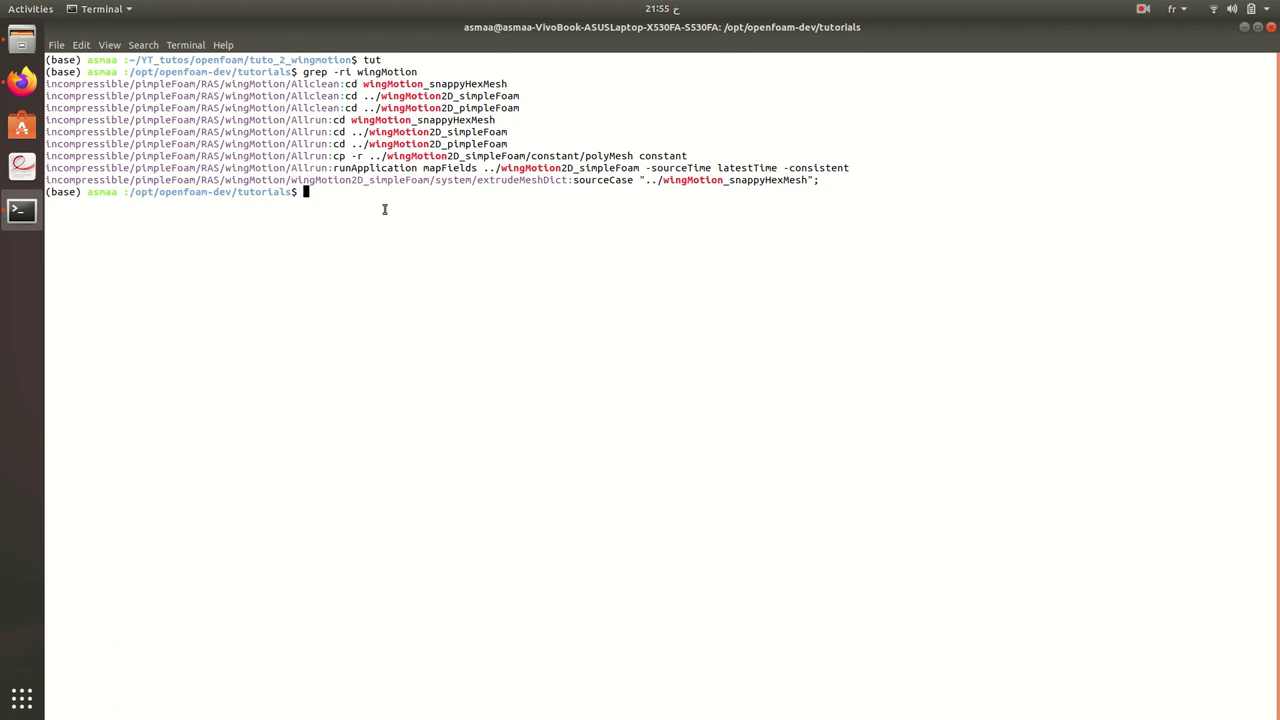
type("cp -r")
left_click_drag(292, 168, 45, 168)
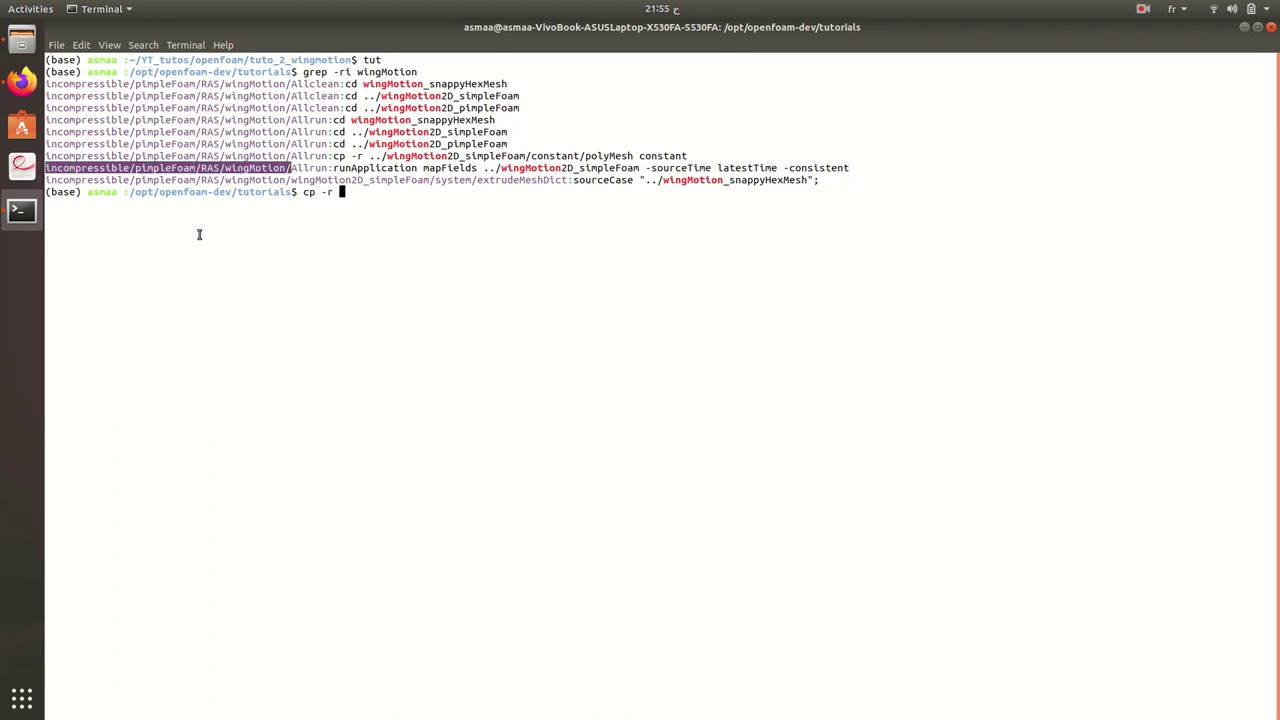
middle_click(203, 237)
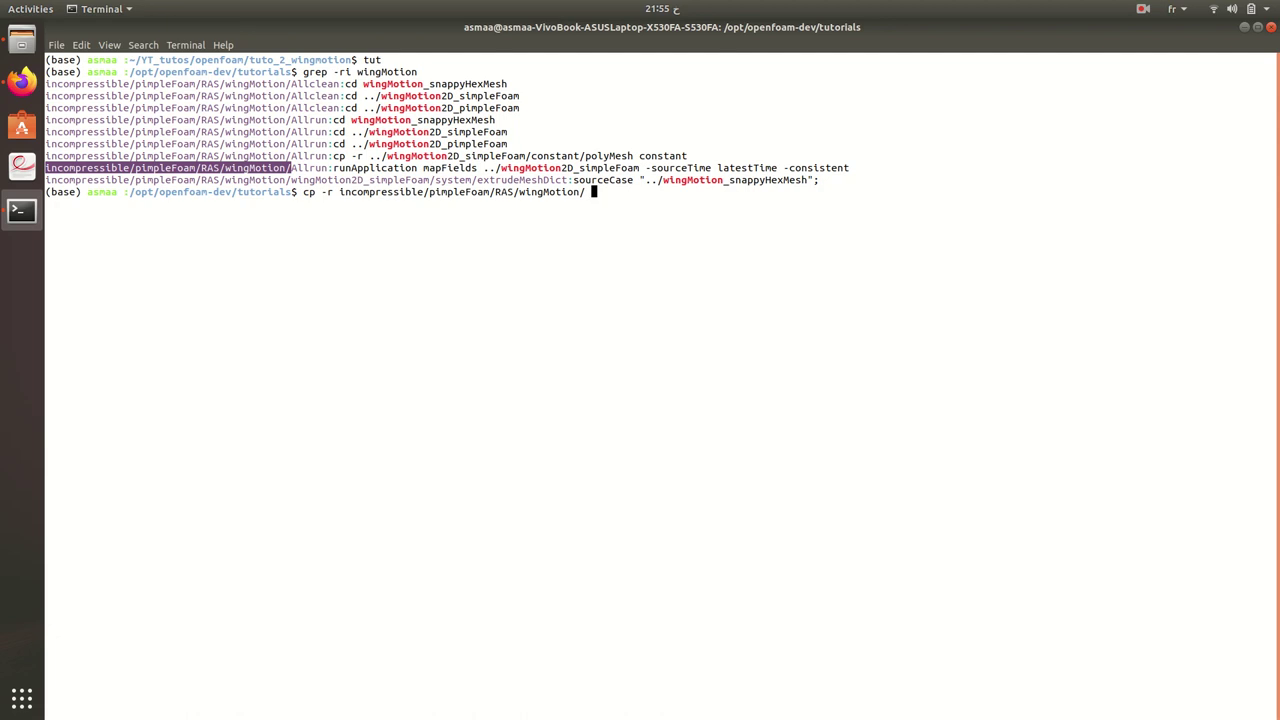
type("/home/asmaa/YT_tutos/O")
key("BackSpace")
type("o")
key("Tab")
type("tuto_2")
key("Tab")
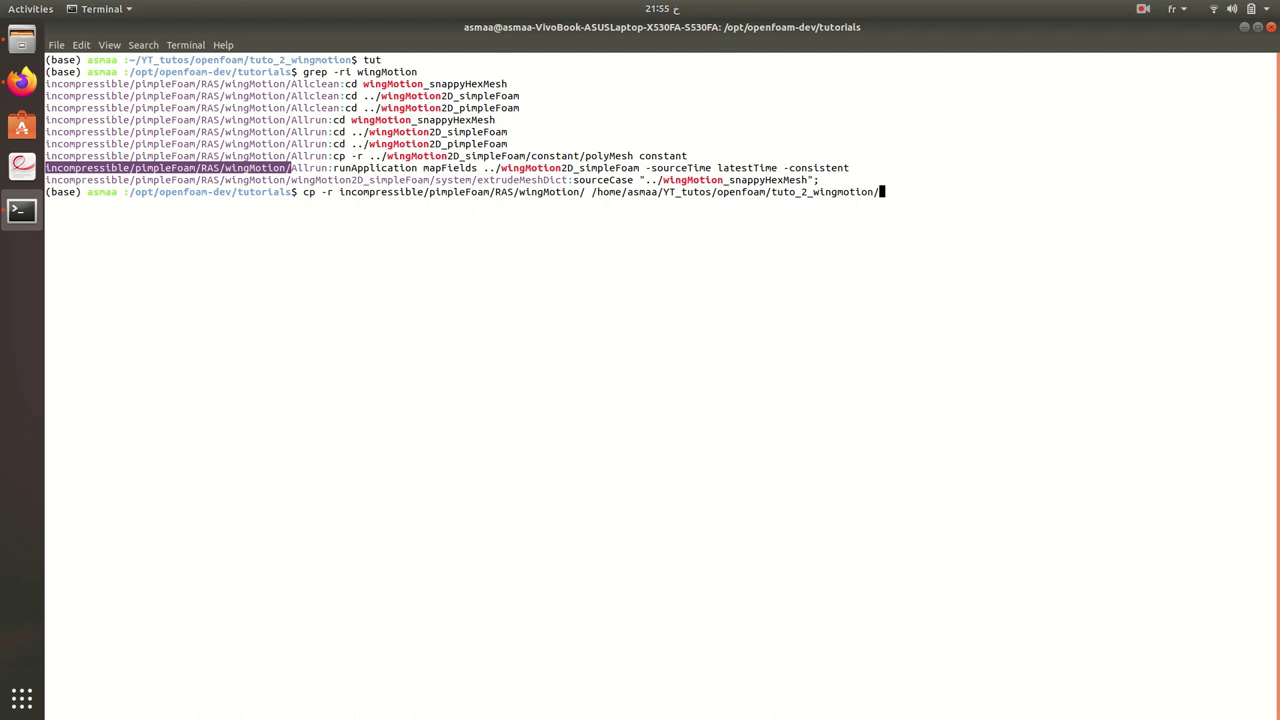
type(".")
key("Return")
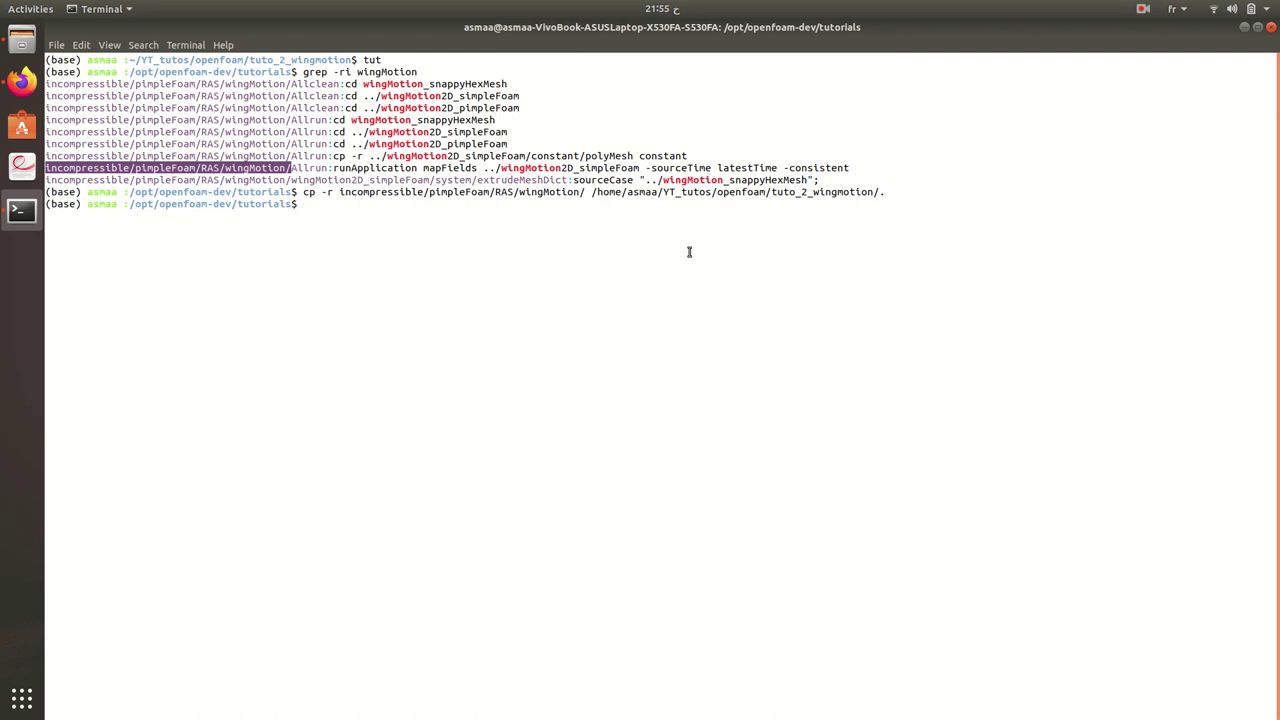
Step: Open the copied wingMotion folder in the file manager and review its snappyHexMesh, simpleFoam and pimpleFoam case folders
double_click(820, 28)
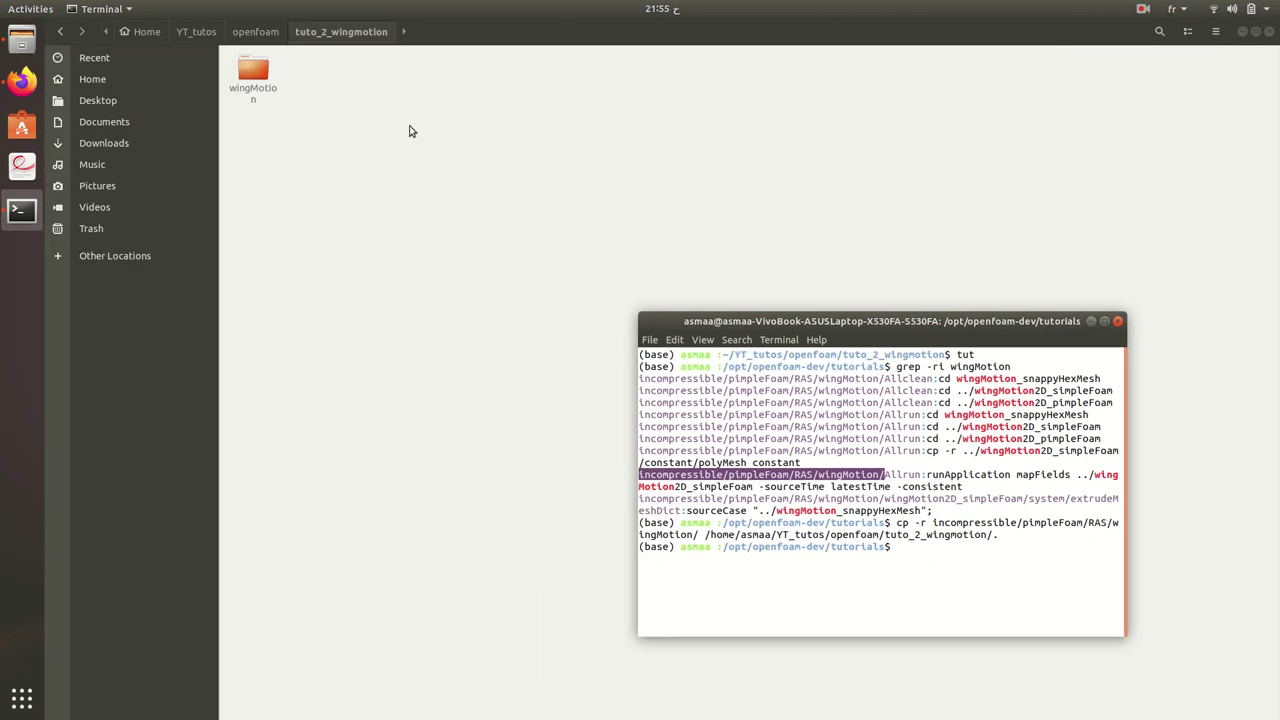
double_click(252, 68)
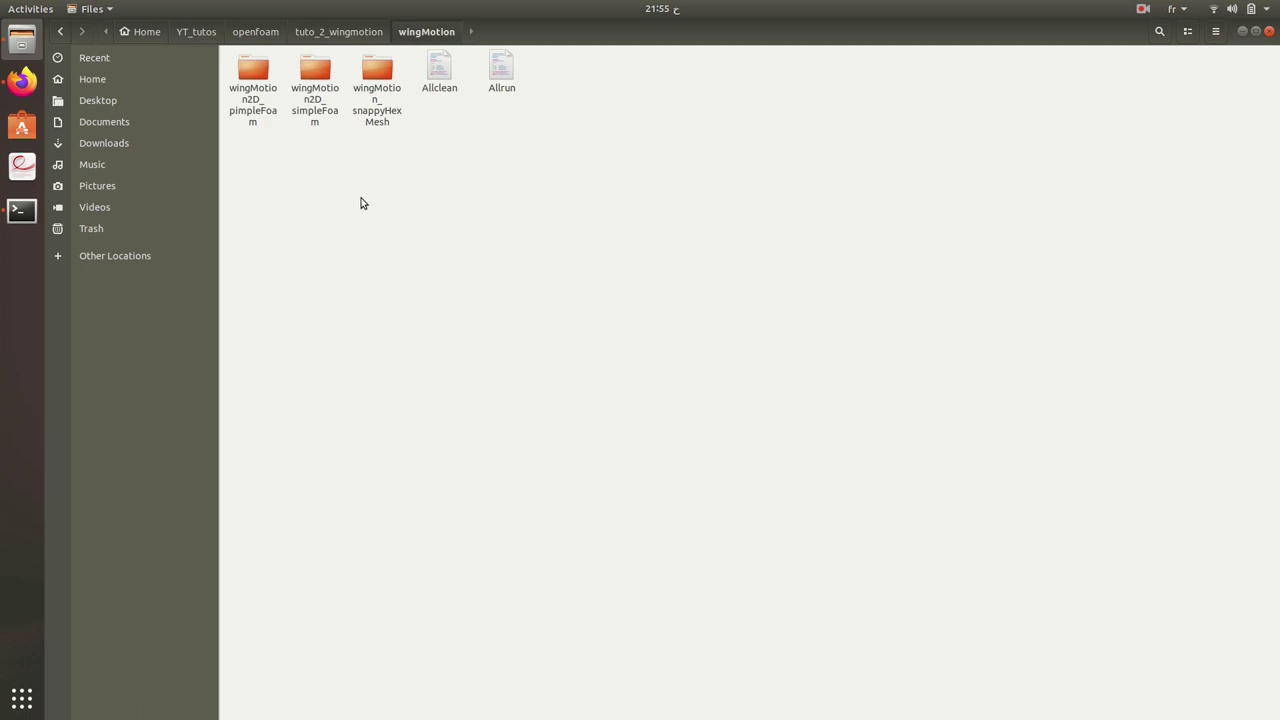
left_click_drag(614, 166, 230, 58)
left_click(378, 186)
left_click(376, 100)
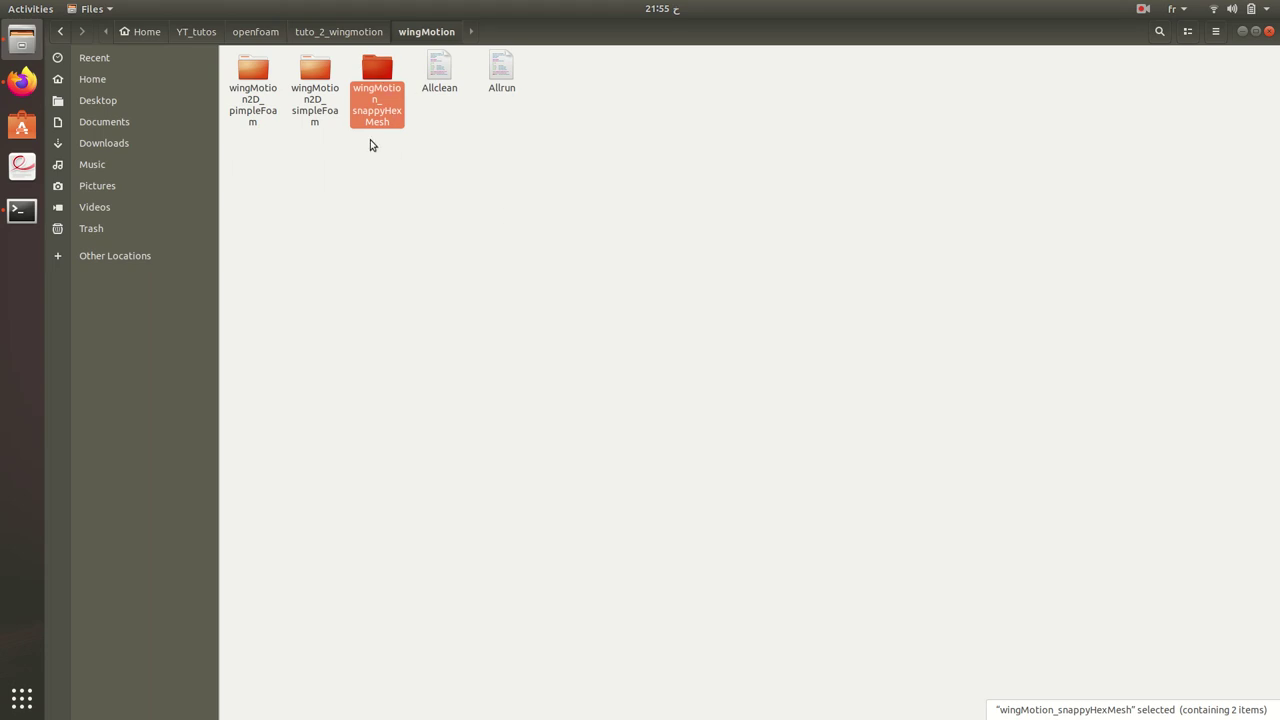
left_click(311, 97)
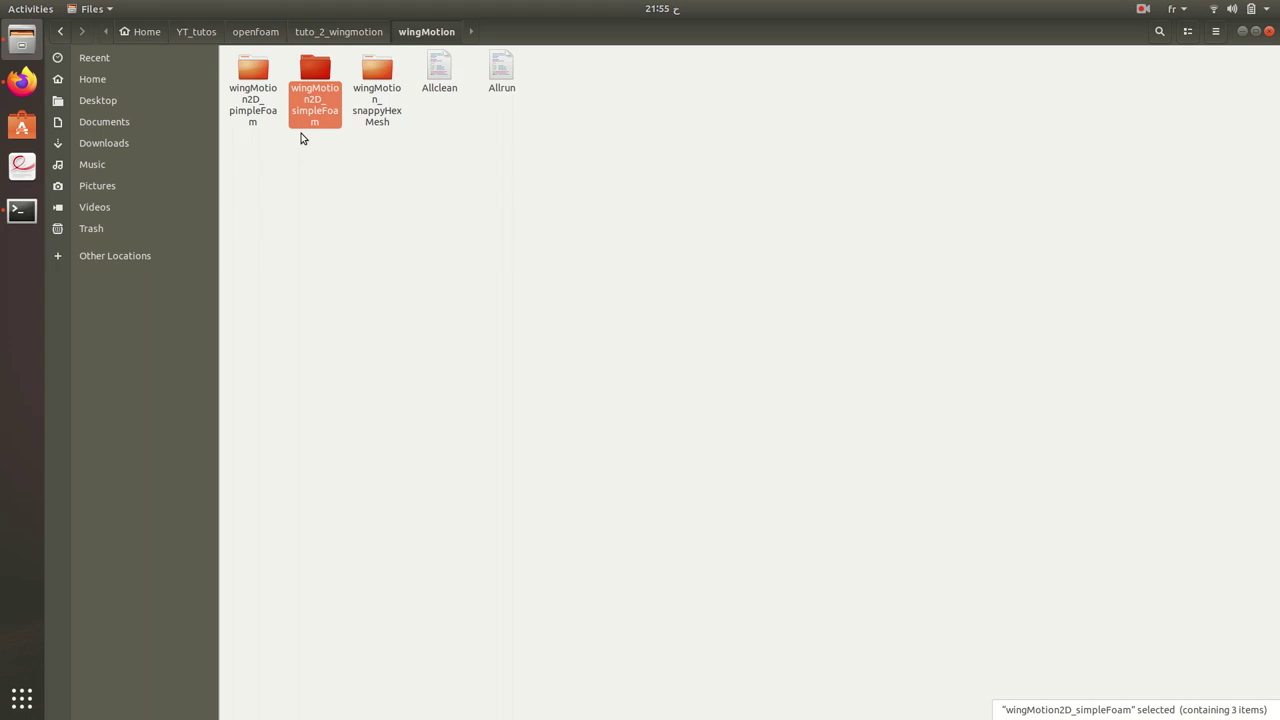
left_click(253, 80)
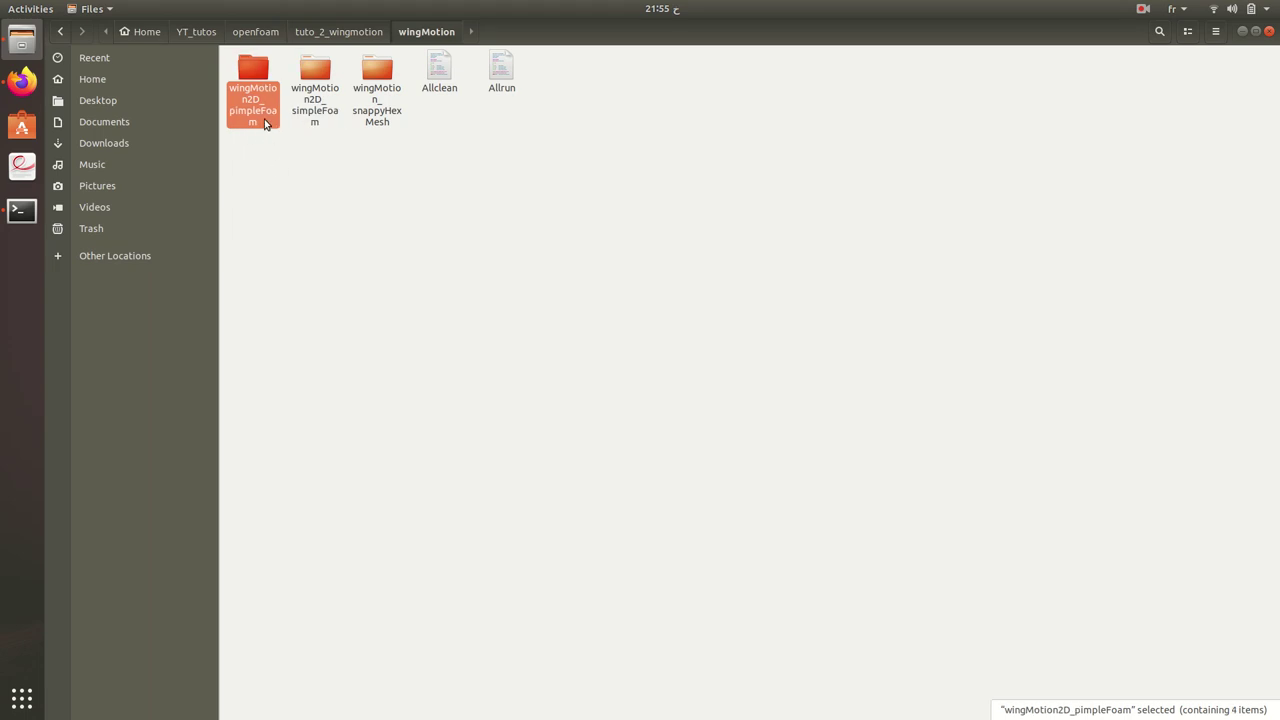
left_click(324, 224)
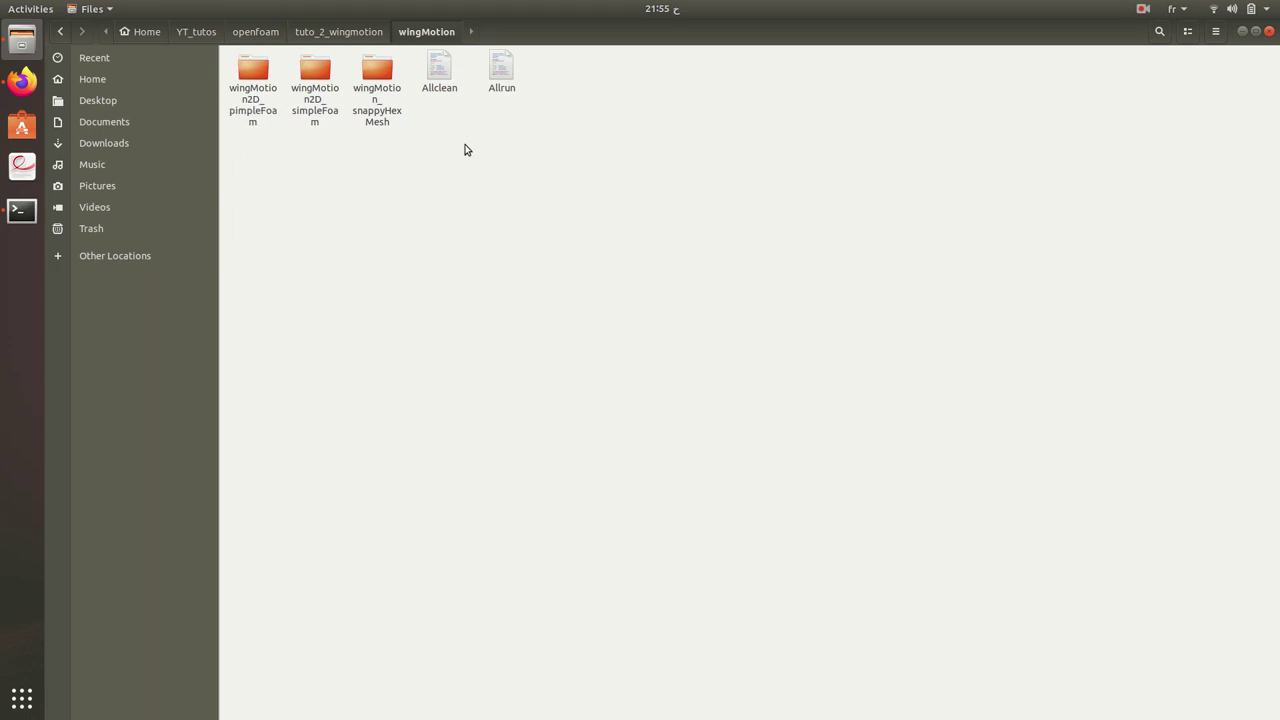
Step: Open the Allclean script, examine its cleanCase commands for each case and the final rm line, then close it
left_click(441, 72)
double_click(441, 72)
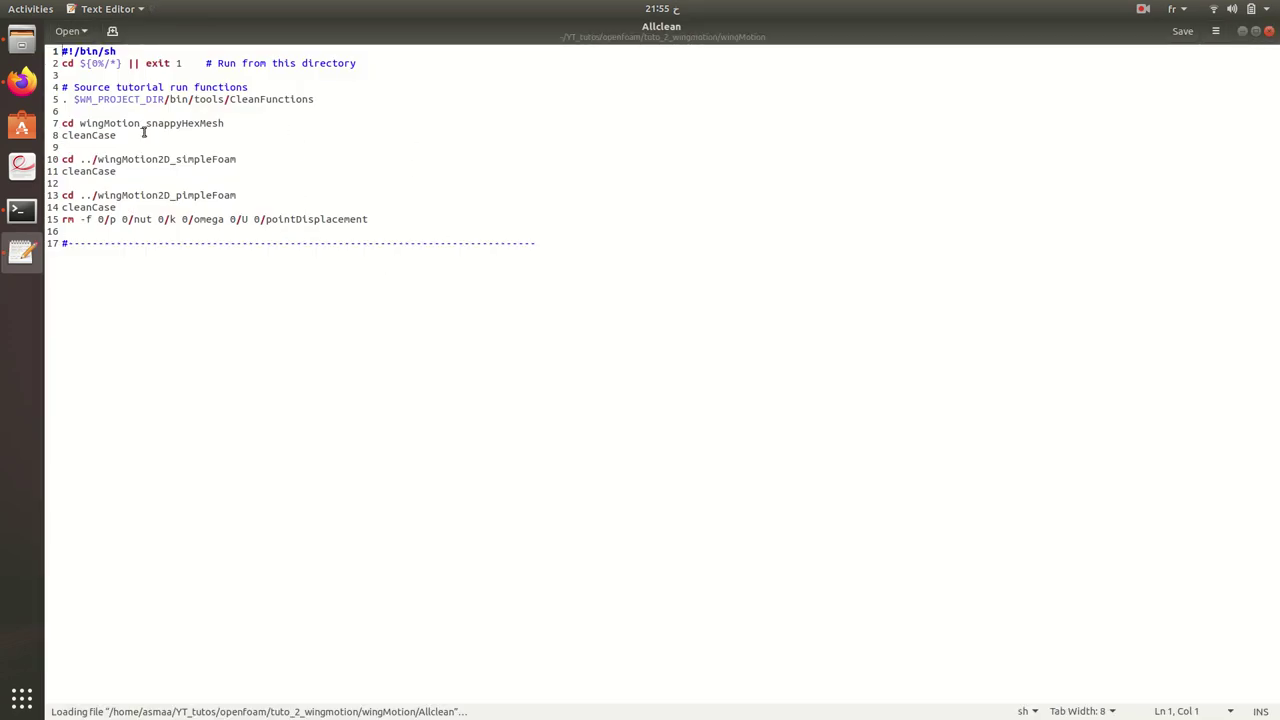
left_click_drag(80, 123, 230, 124)
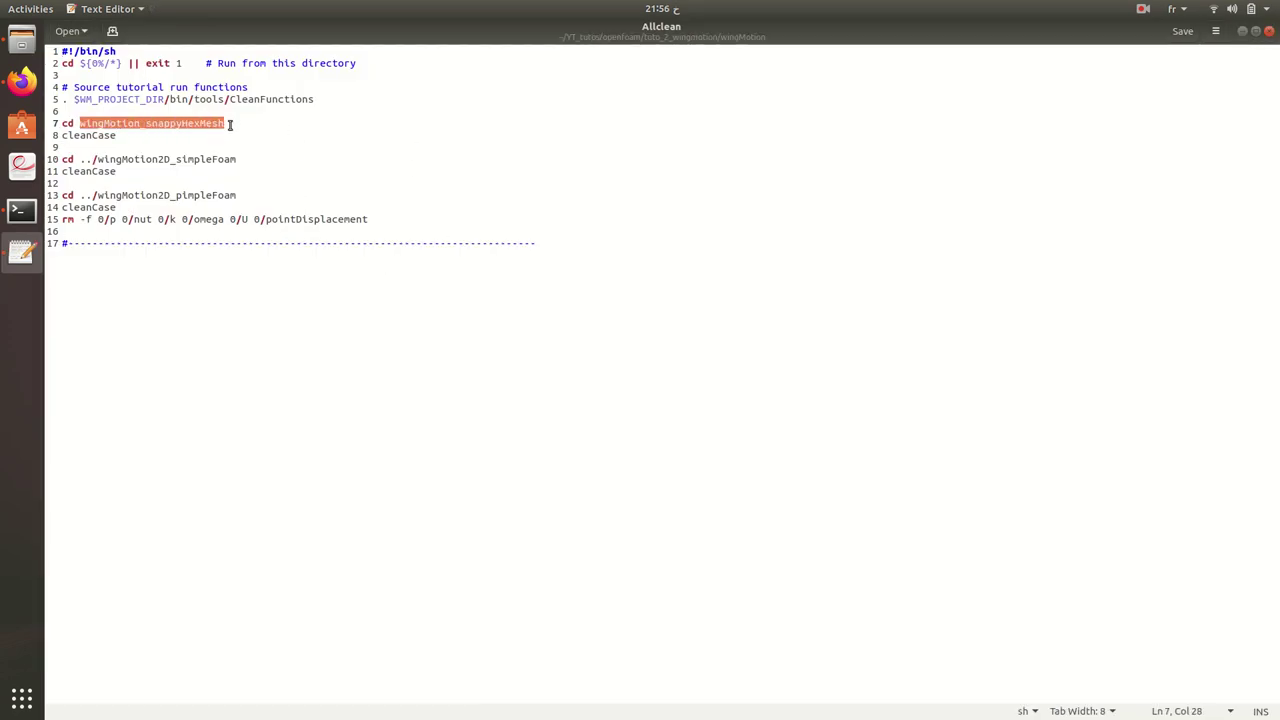
left_click(229, 123)
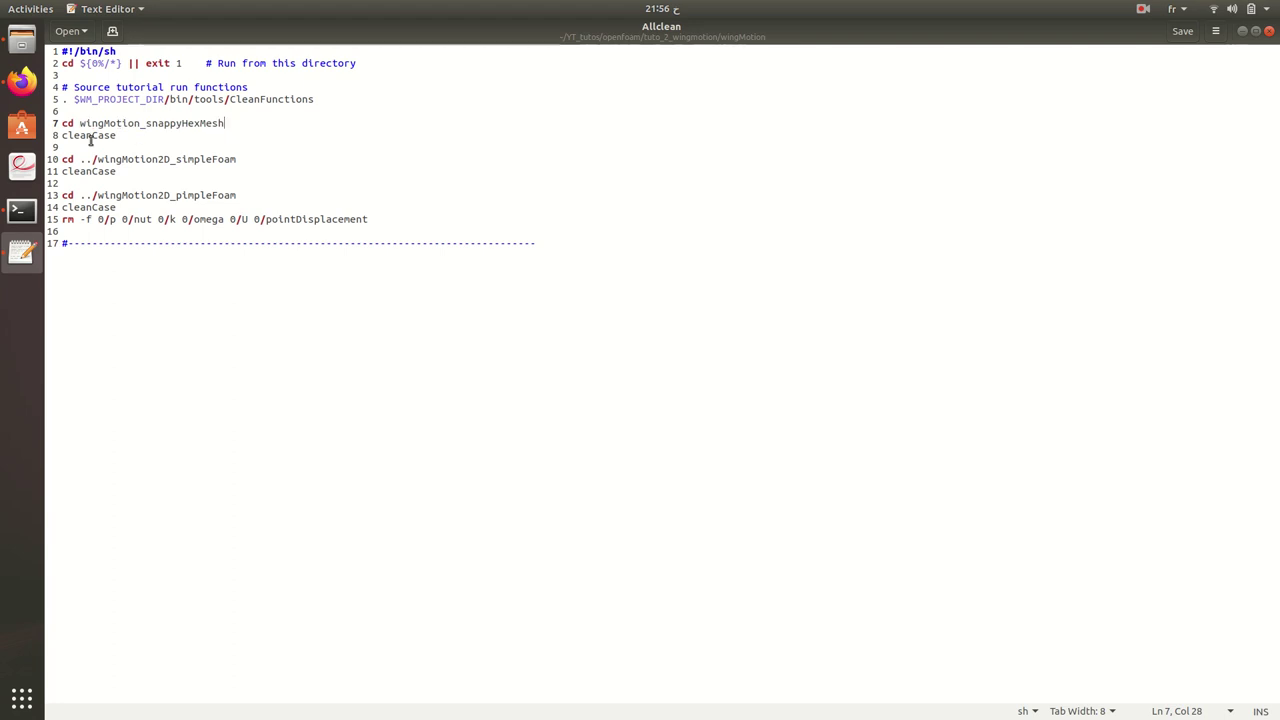
left_click_drag(74, 135, 126, 135)
left_click(126, 135)
left_click_drag(91, 159, 258, 195)
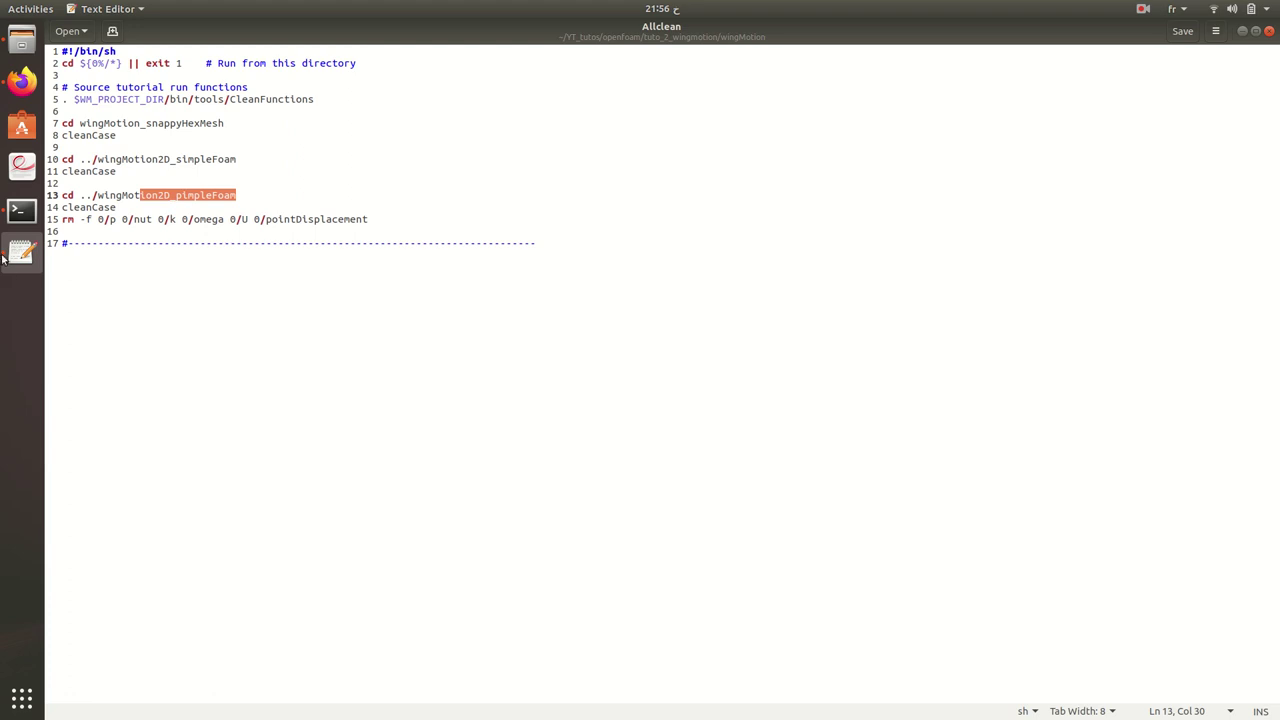
left_click_drag(86, 219, 368, 218)
left_click(356, 218)
left_click_drag(86, 219, 387, 211)
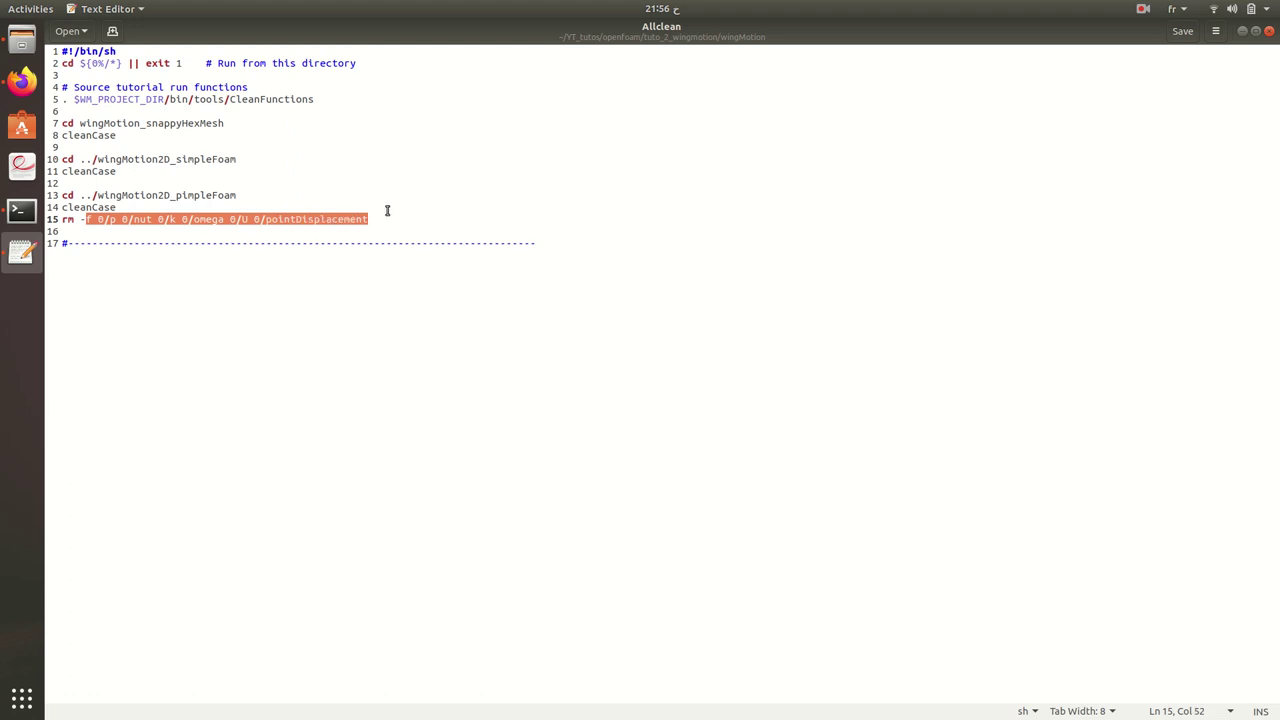
left_click(1269, 31)
Step: Open the Allrun script, examine its 3D meshing, 2D steady-state and transient mesh-motion command blocks, then close it
left_click(501, 72)
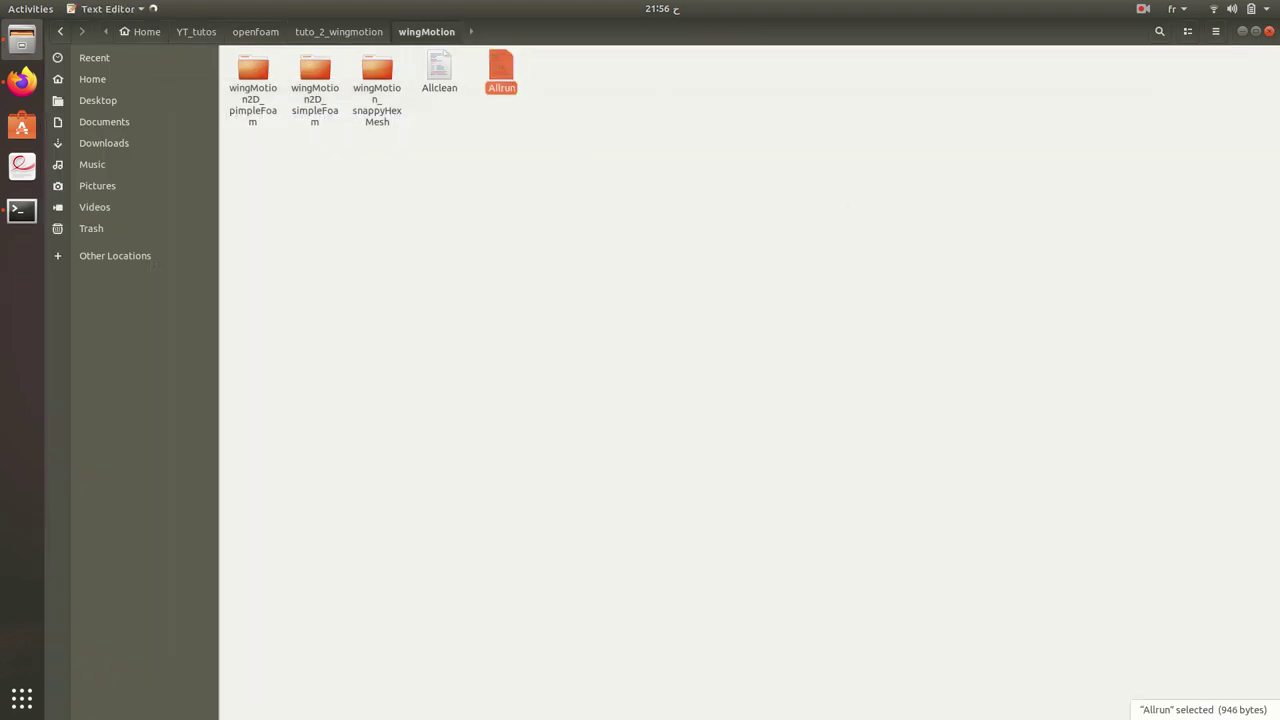
double_click(510, 76)
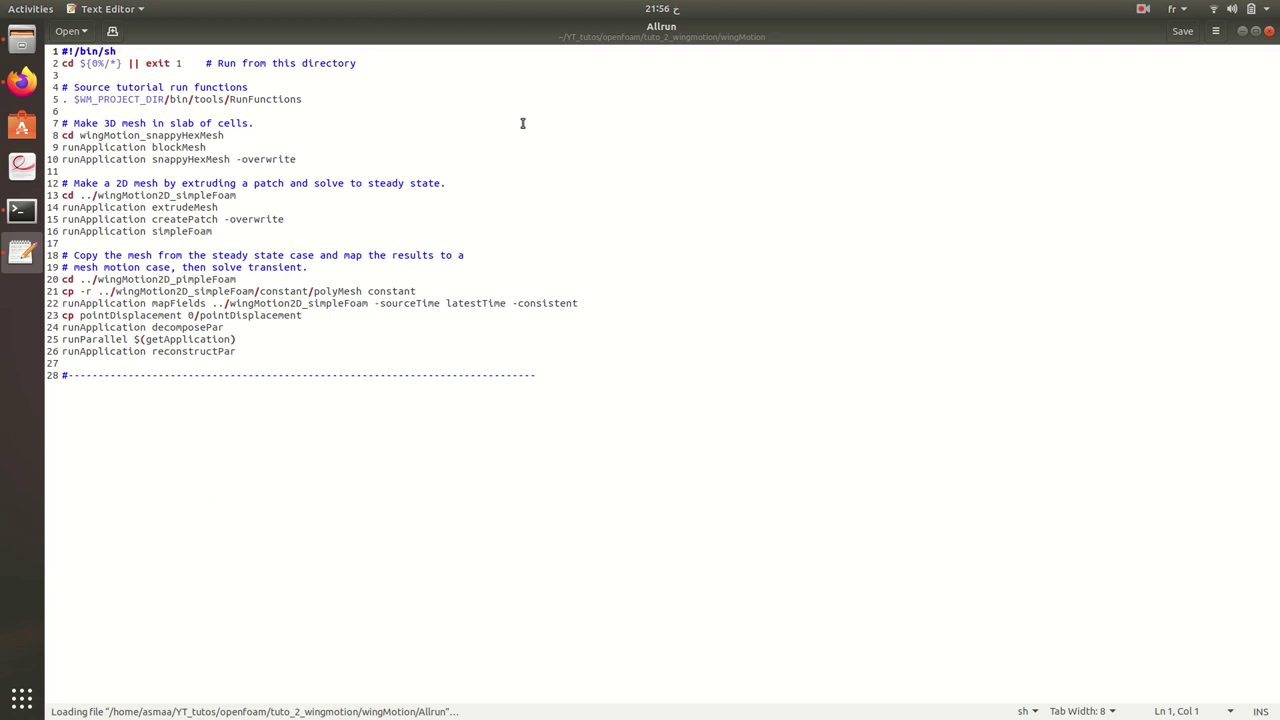
left_click_drag(443, 34, 684, 100)
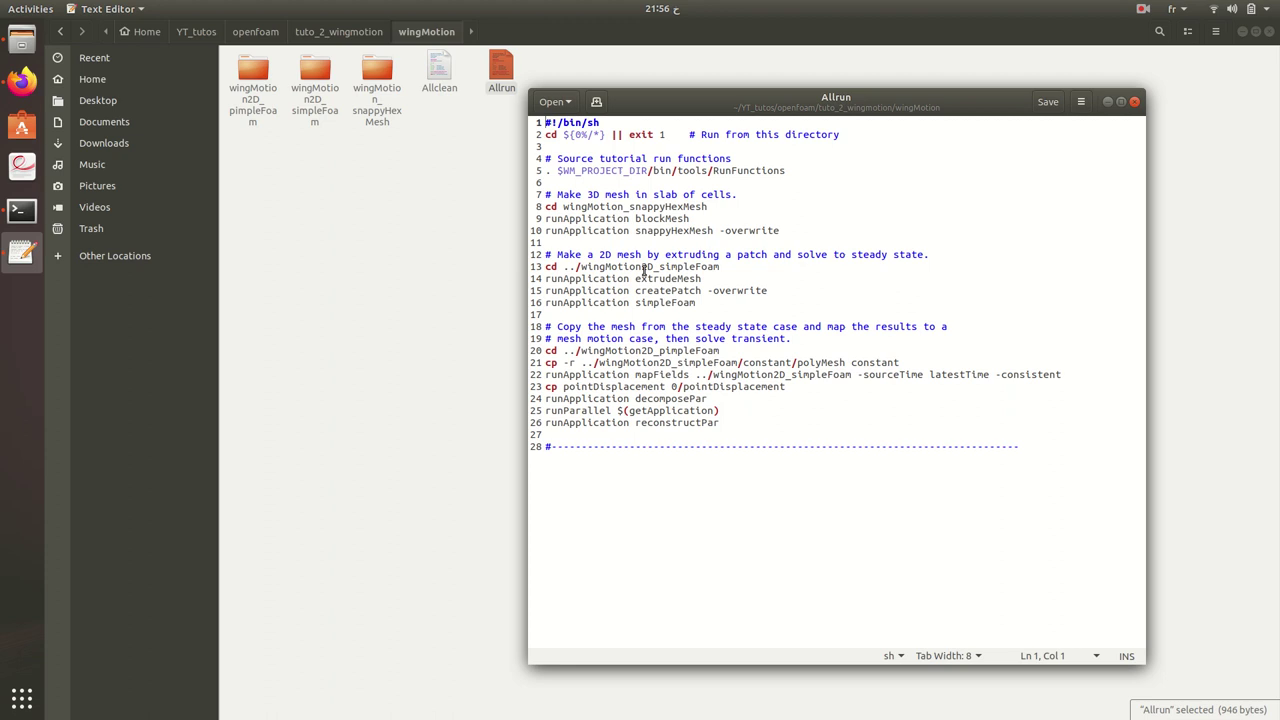
left_click(547, 207)
left_click_drag(547, 207, 813, 237)
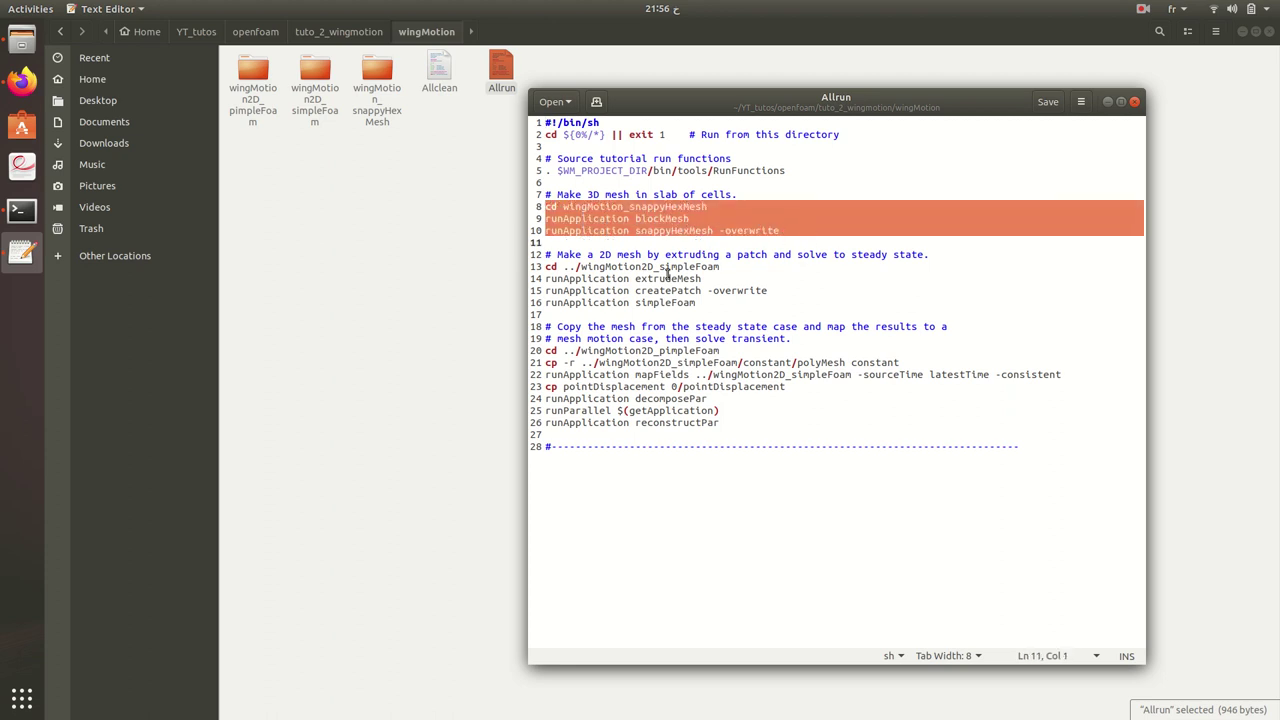
left_click_drag(547, 267, 767, 301)
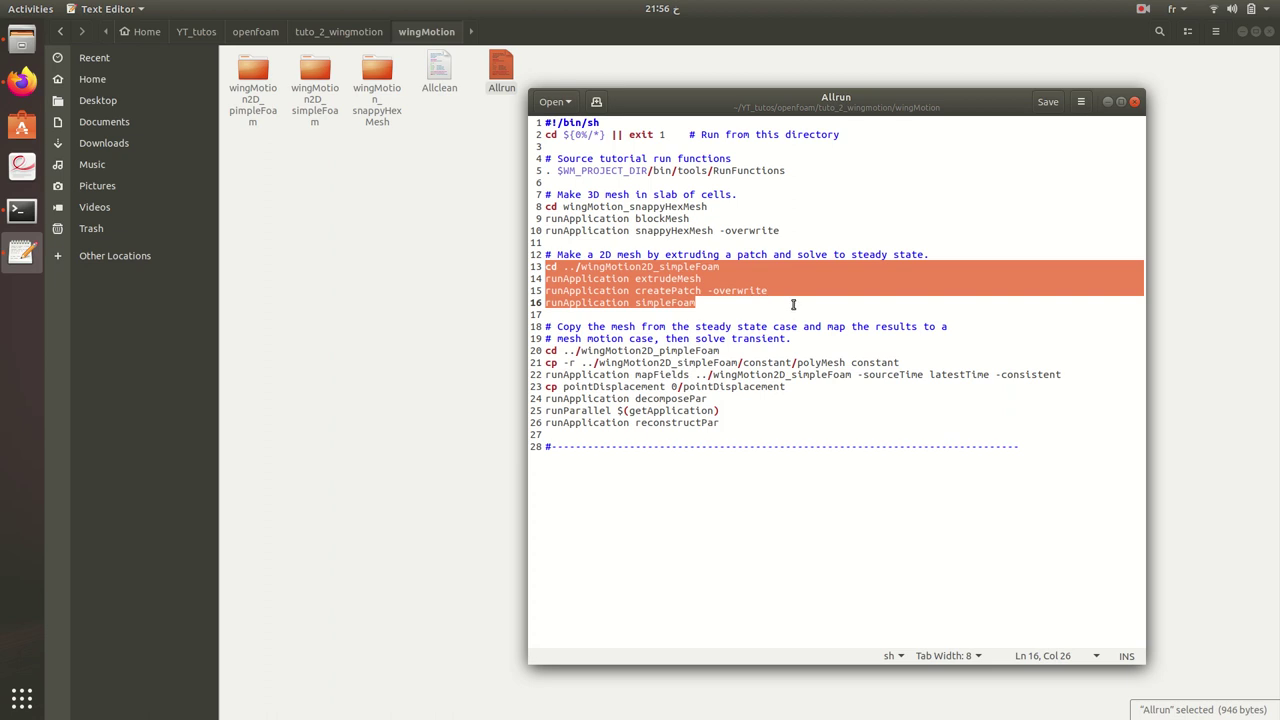
left_click(551, 351)
left_click_drag(569, 352, 802, 398)
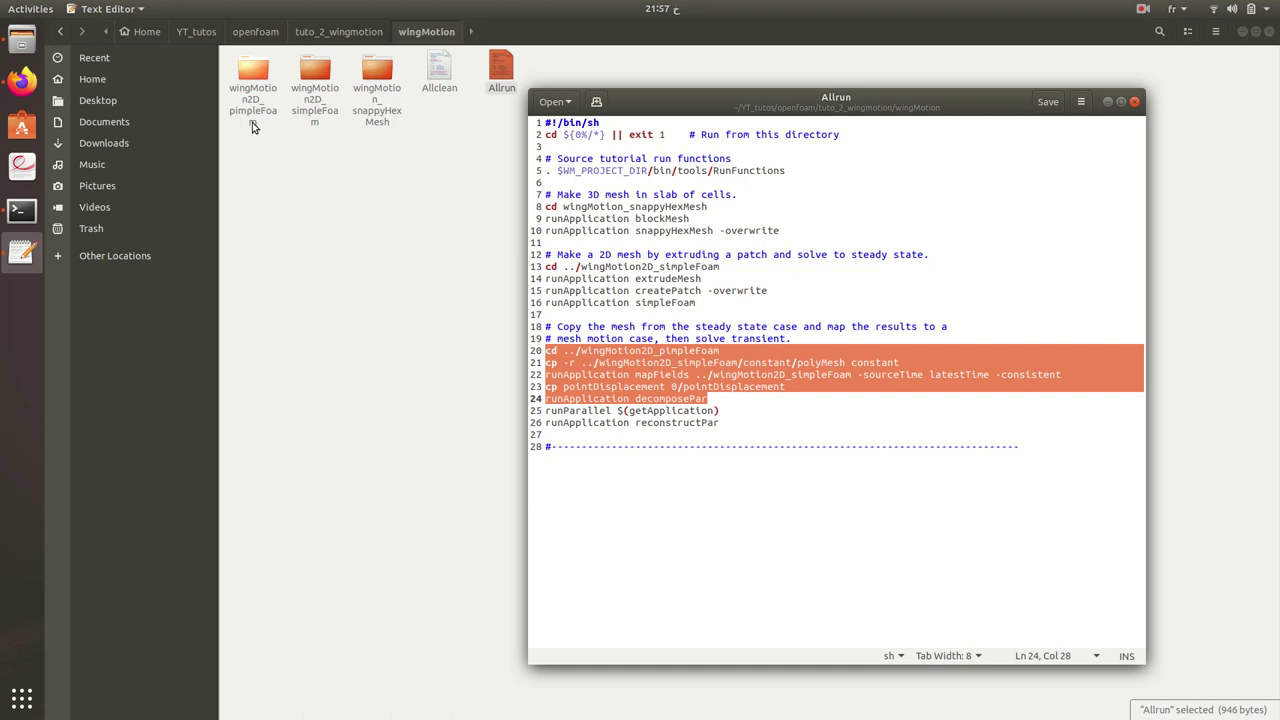
left_click(697, 399)
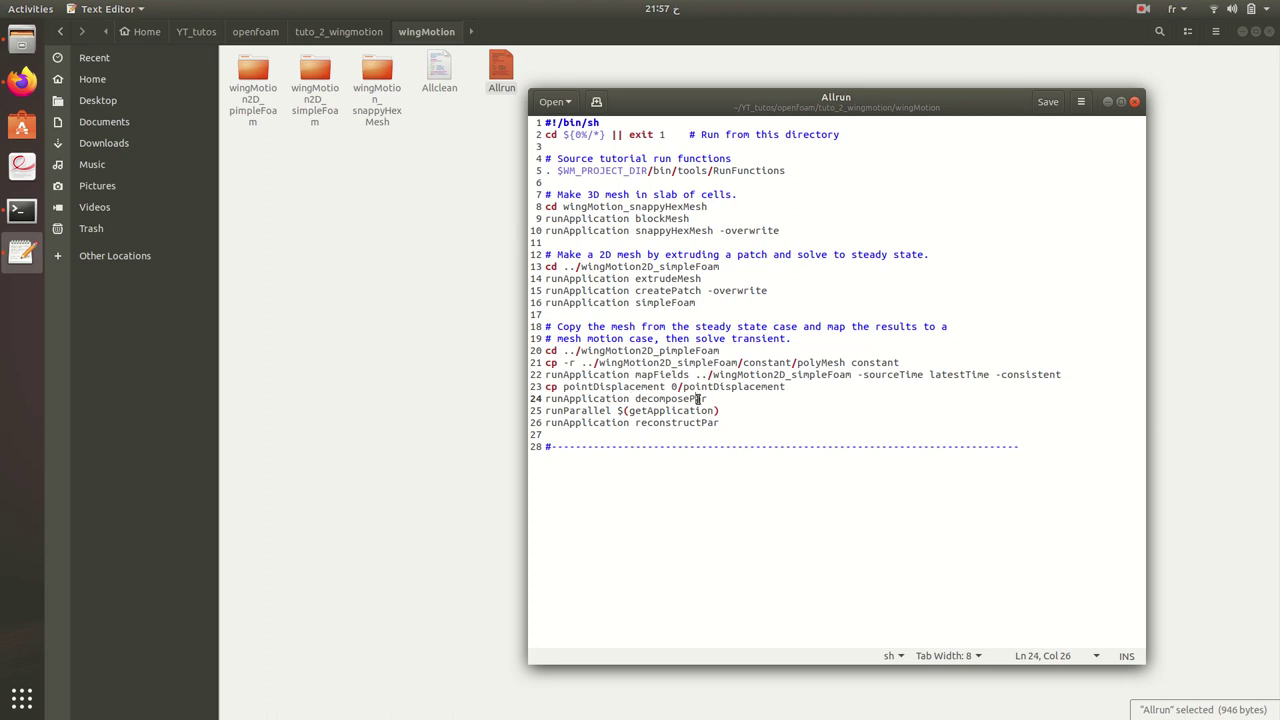
double_click(697, 399)
double_click(579, 411)
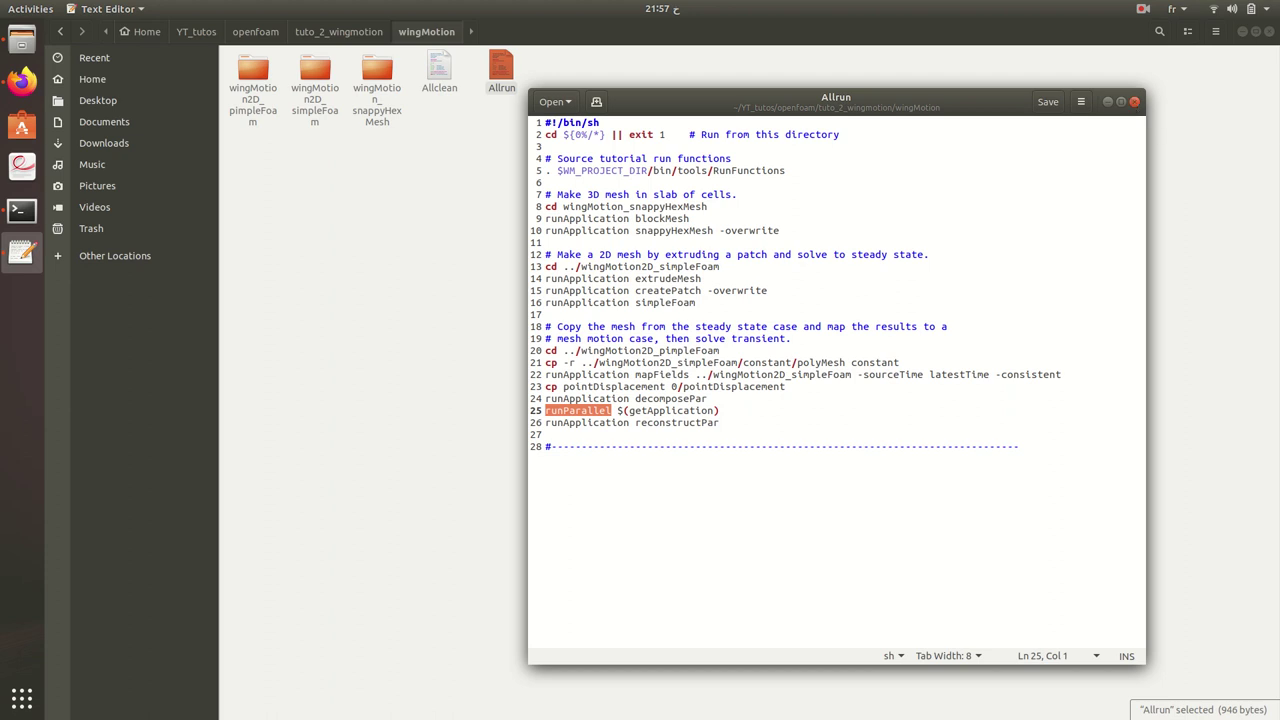
left_click(1134, 101)
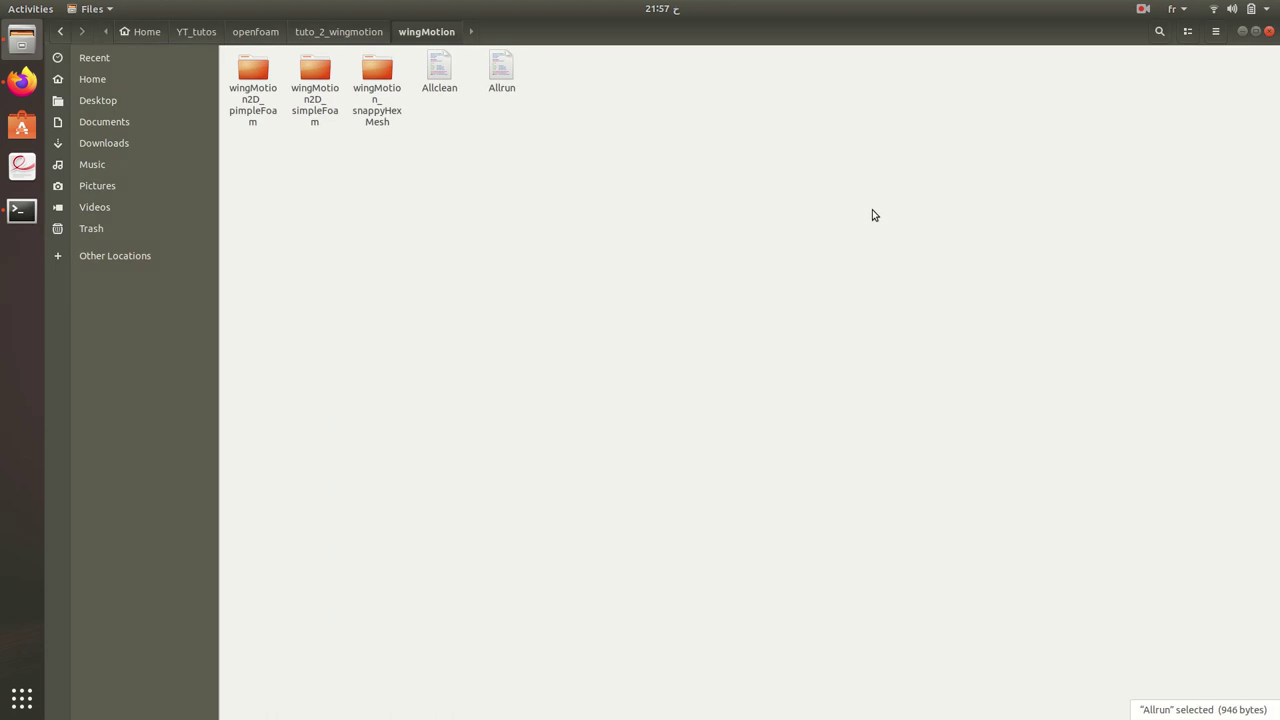
Step: Open the wingMotion_snappyHexMesh case folder
left_click(378, 82)
double_click(378, 82)
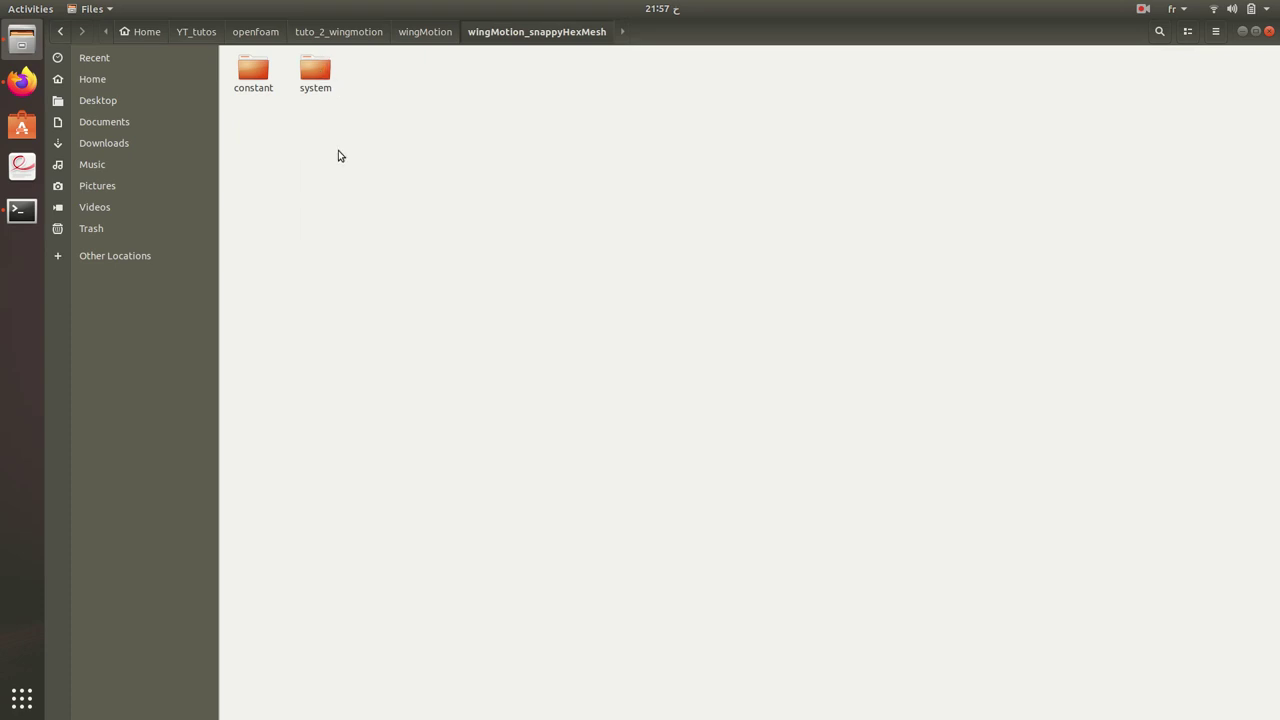
Step: Switch to Firefox, look at the OpenFOAM user guide section on mesh generation with snappyHexMesh, and return to the file manager
left_click(12, 84)
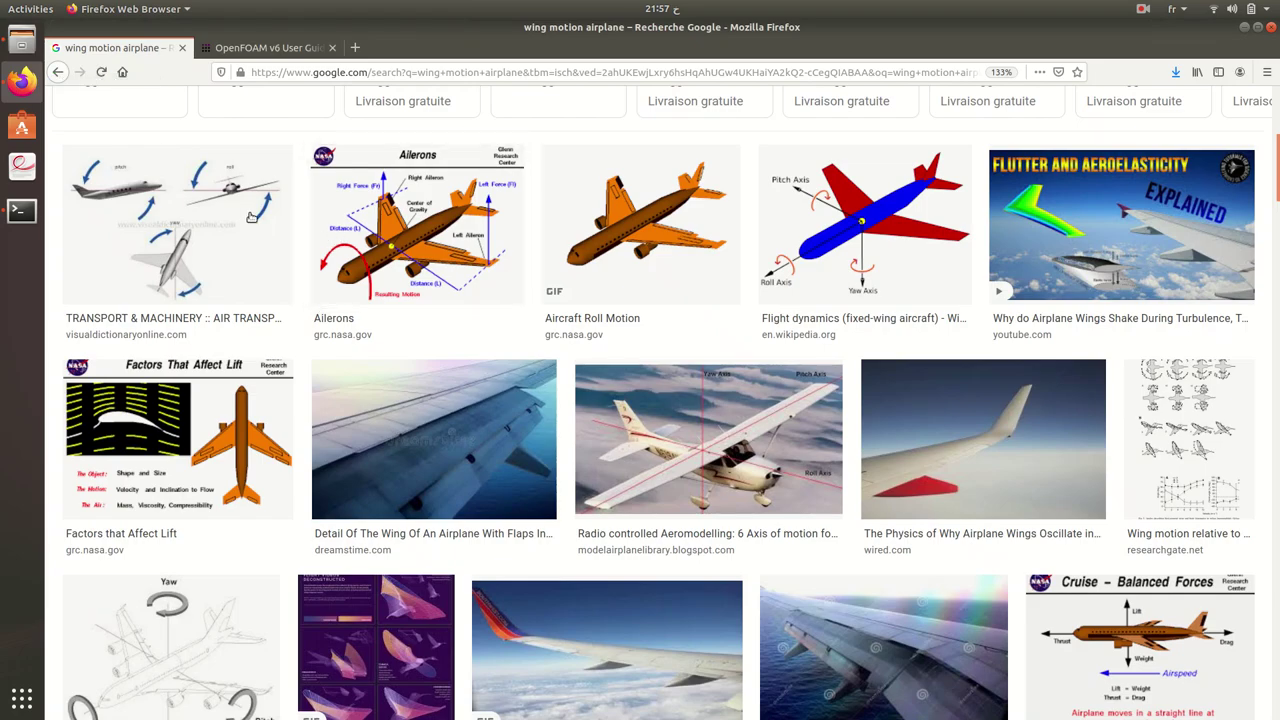
left_click(241, 48)
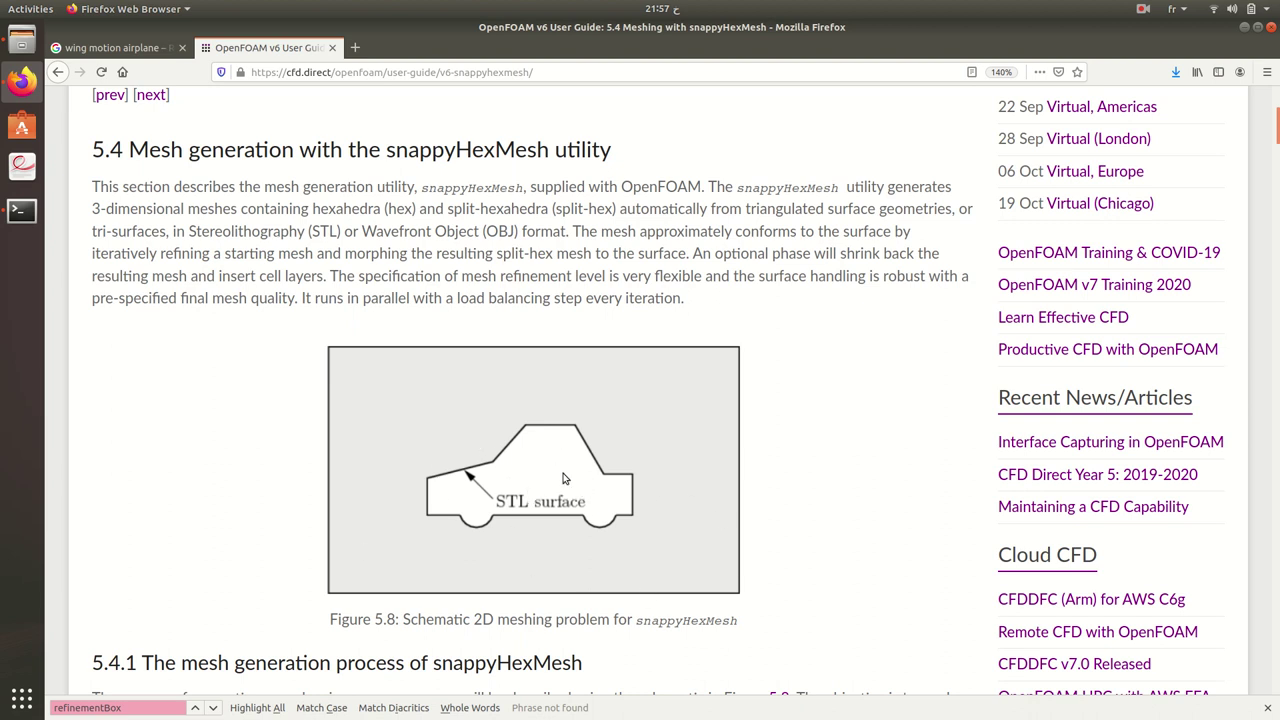
left_click(22, 40)
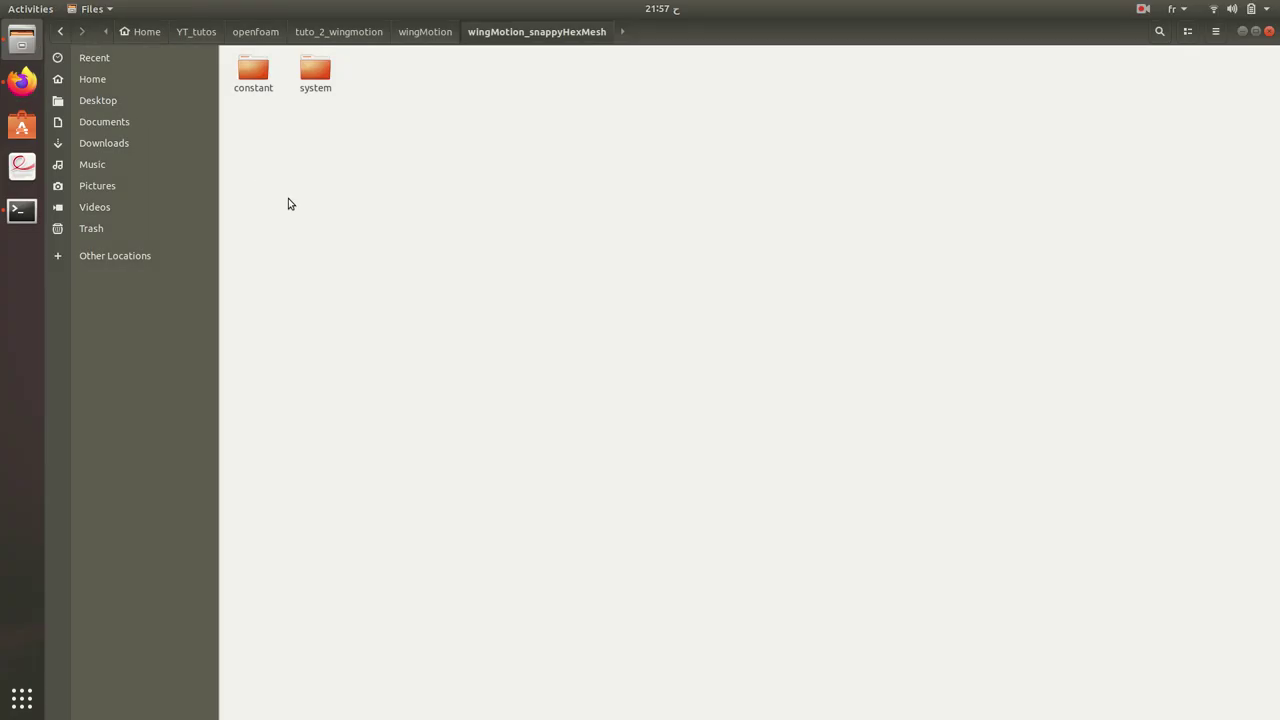
Step: Open the constant folder and its triSurface subfolder to locate the wing_5degrees.obj geometry file
double_click(250, 80)
double_click(252, 68)
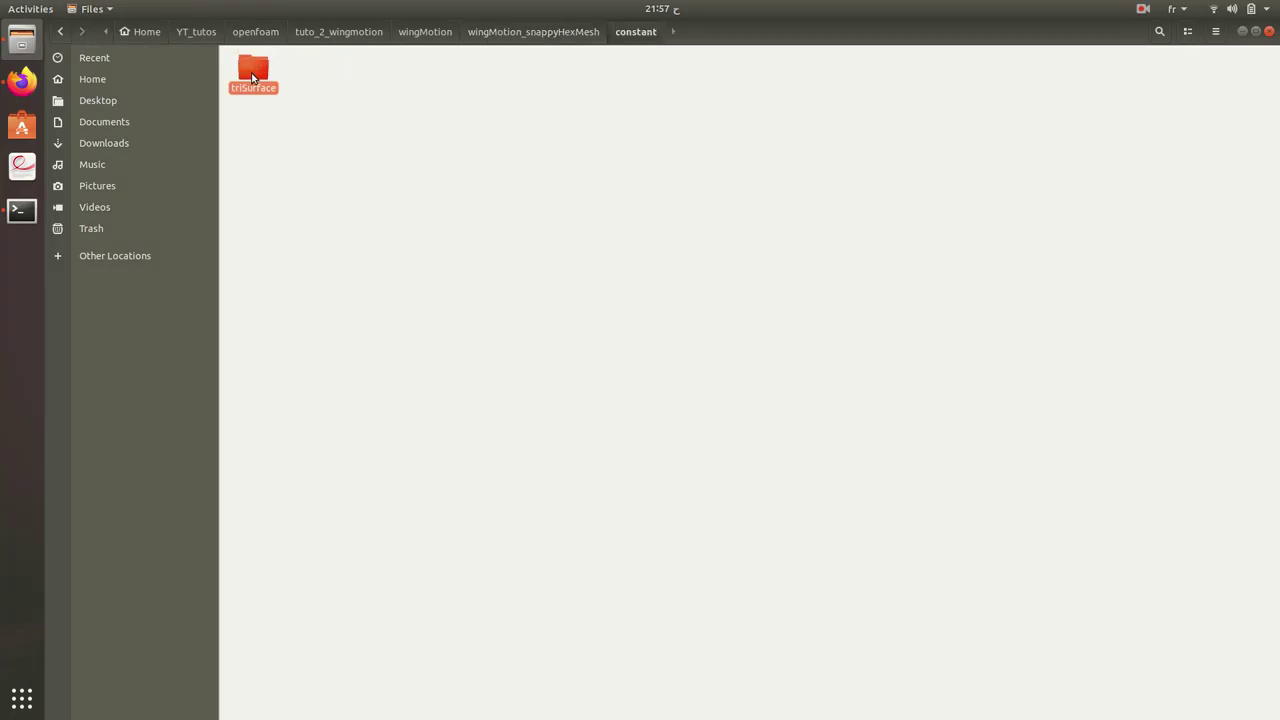
left_click(255, 108)
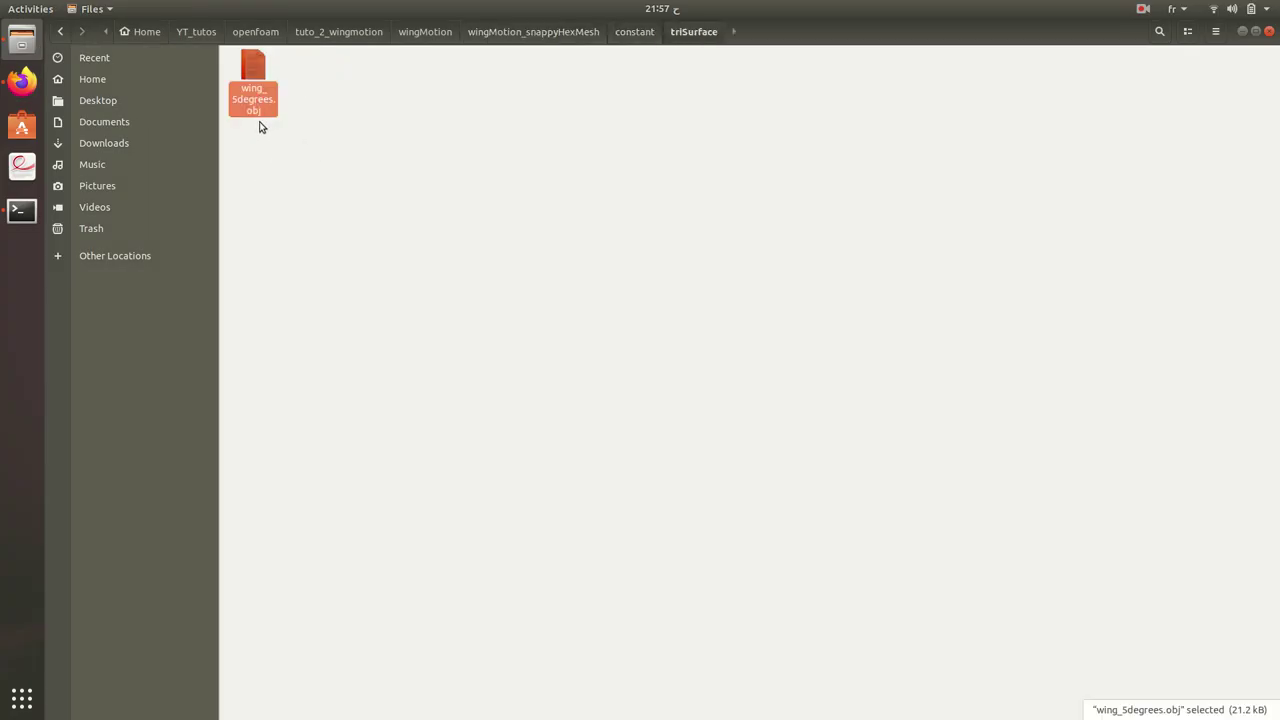
left_click(489, 200)
left_click(82, 227)
Step: Switch to the terminal, move its window clear of the edge, and change to the home directory
left_click(22, 210)
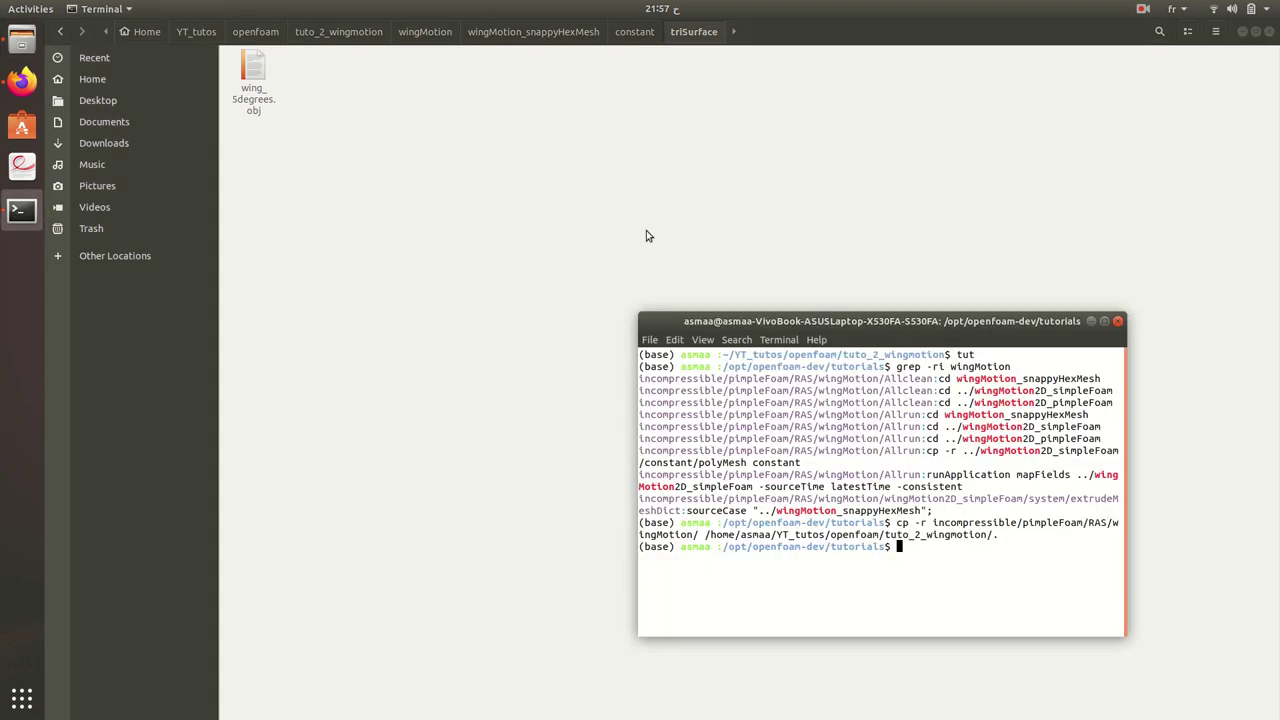
left_click_drag(718, 327, 568, 279)
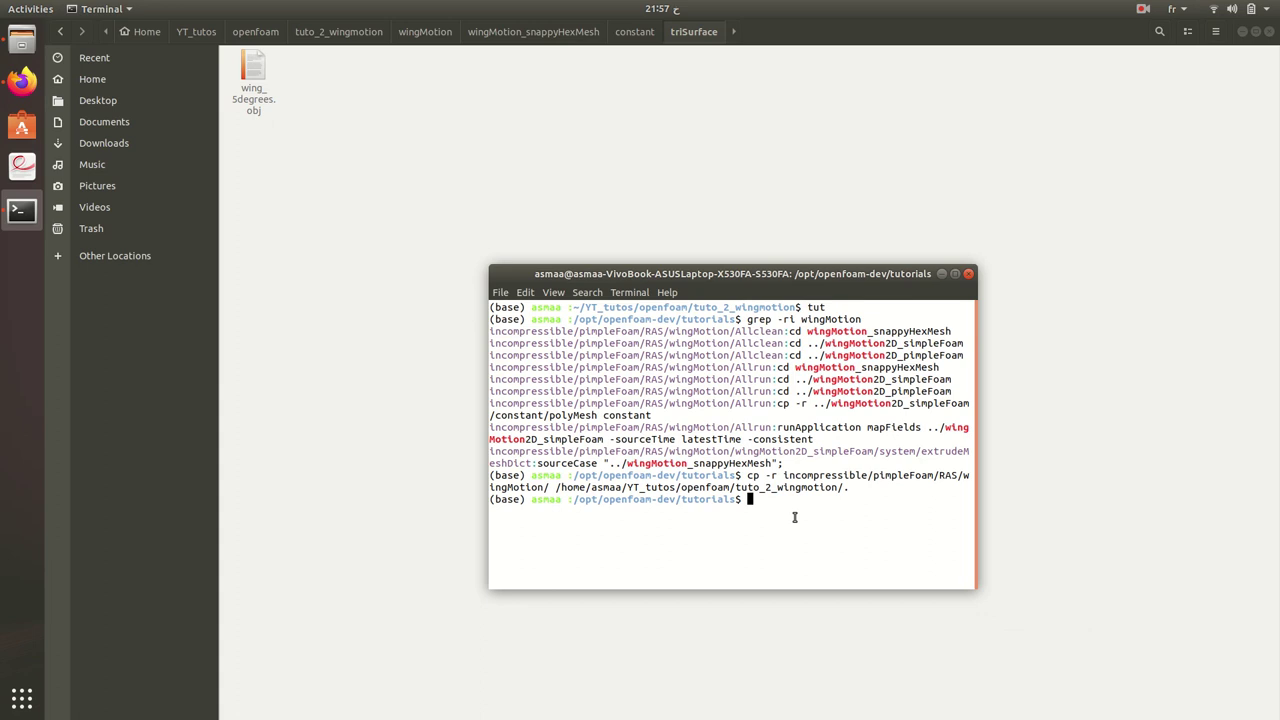
type("cd")
key("Return")
Step: Change the terminal directory to YT_tutos/openfoam/tuto_2_wingmotion/wingMotion/wingMotion_snappyHexMesh/
type("cd ")
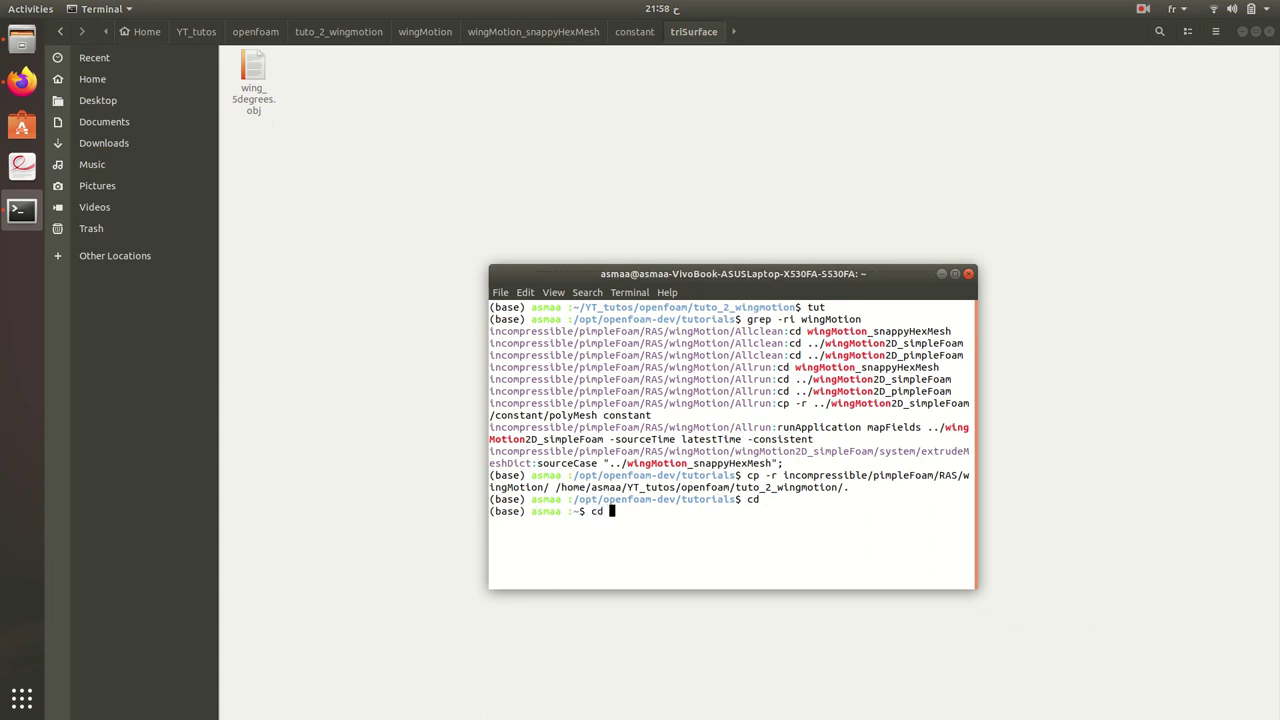
type("YT")
key("Tab")
type("op")
key("Tab")
type("tuto_2")
key("Tab")
type("wi")
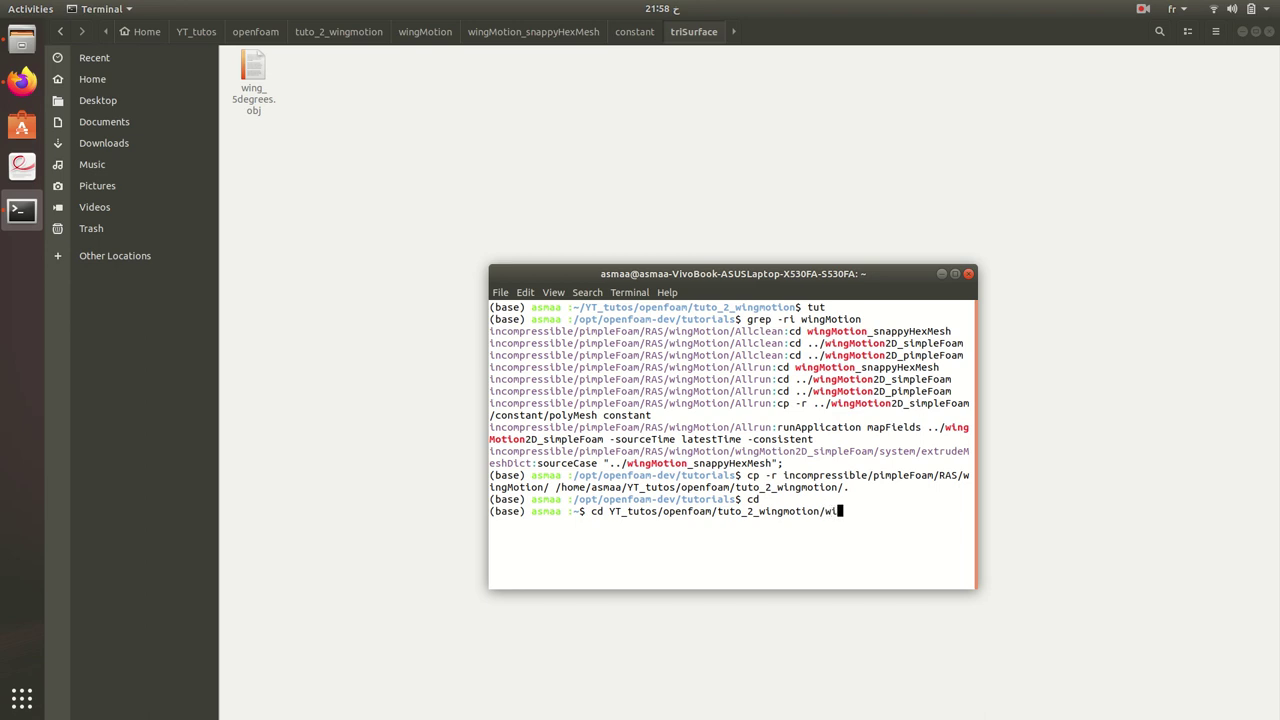
key("Tab")
type("wi")
key("Tab")
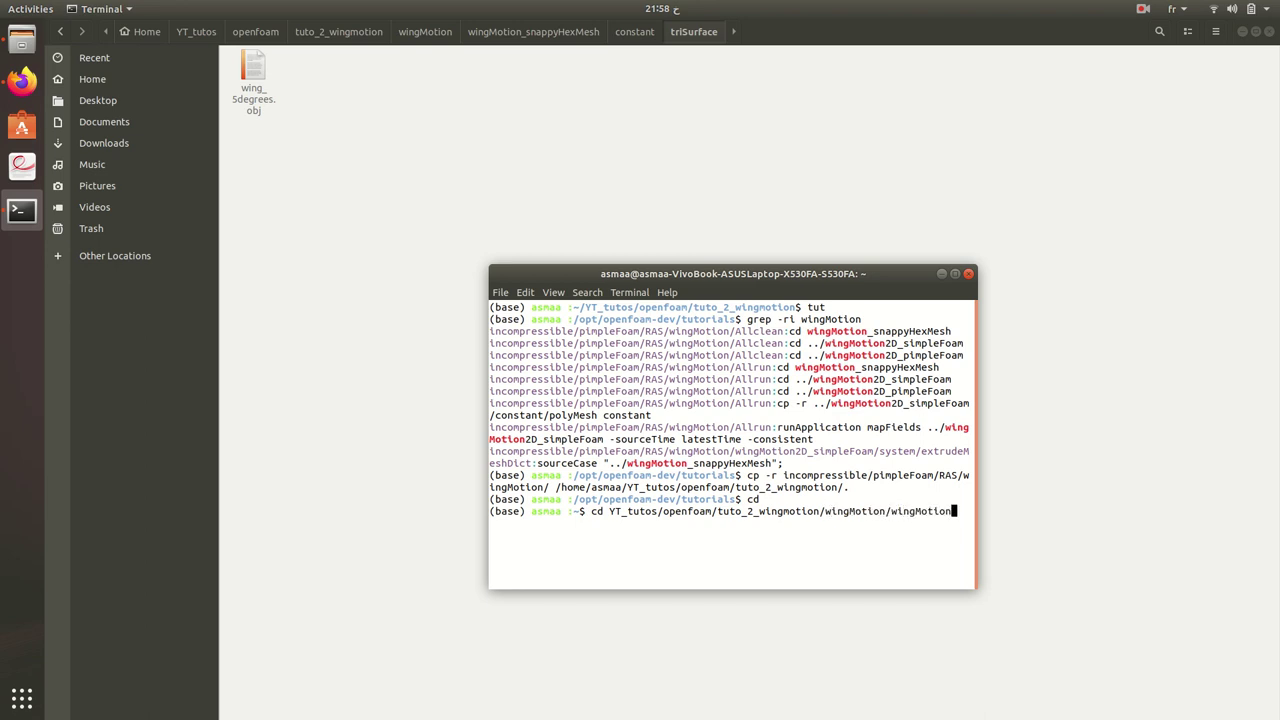
type("_")
key("Tab")
key("Return")
Step: Launch ParaView from the case directory and load wing_5degrees.obj from constant/triSurface into the render view
type("paraview")
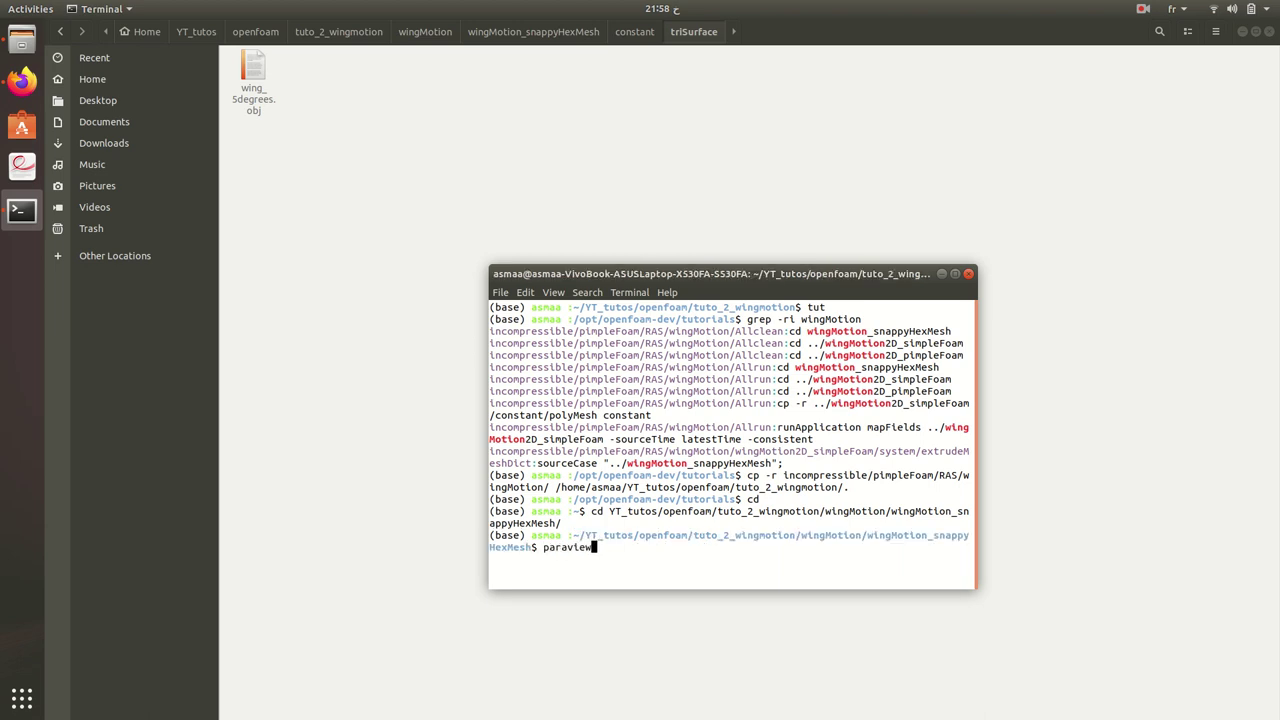
key("Return")
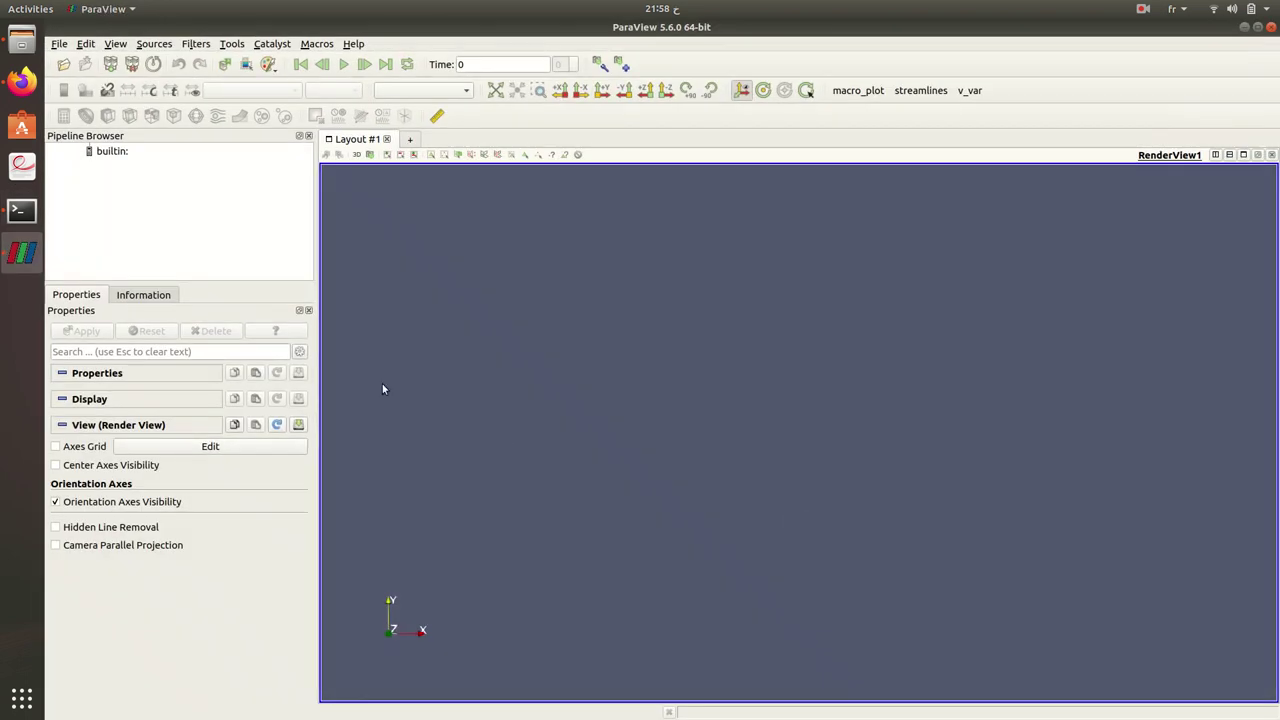
left_click(63, 64)
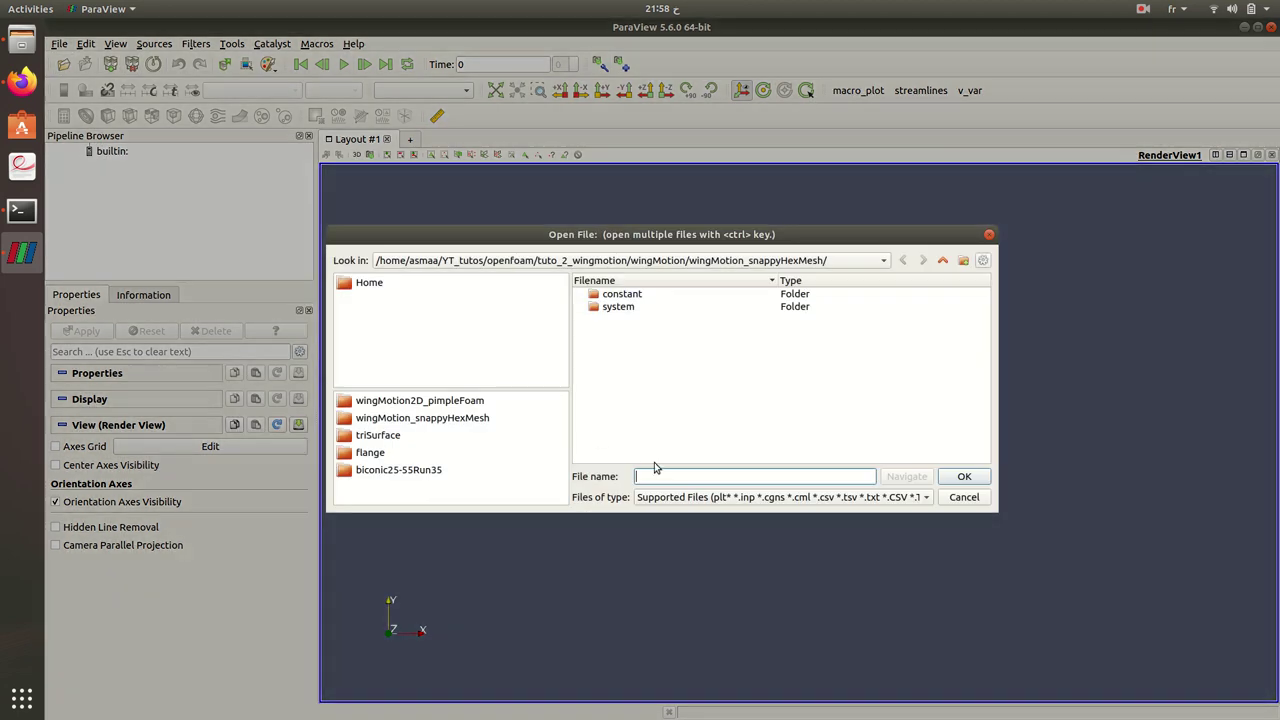
double_click(622, 300)
double_click(620, 297)
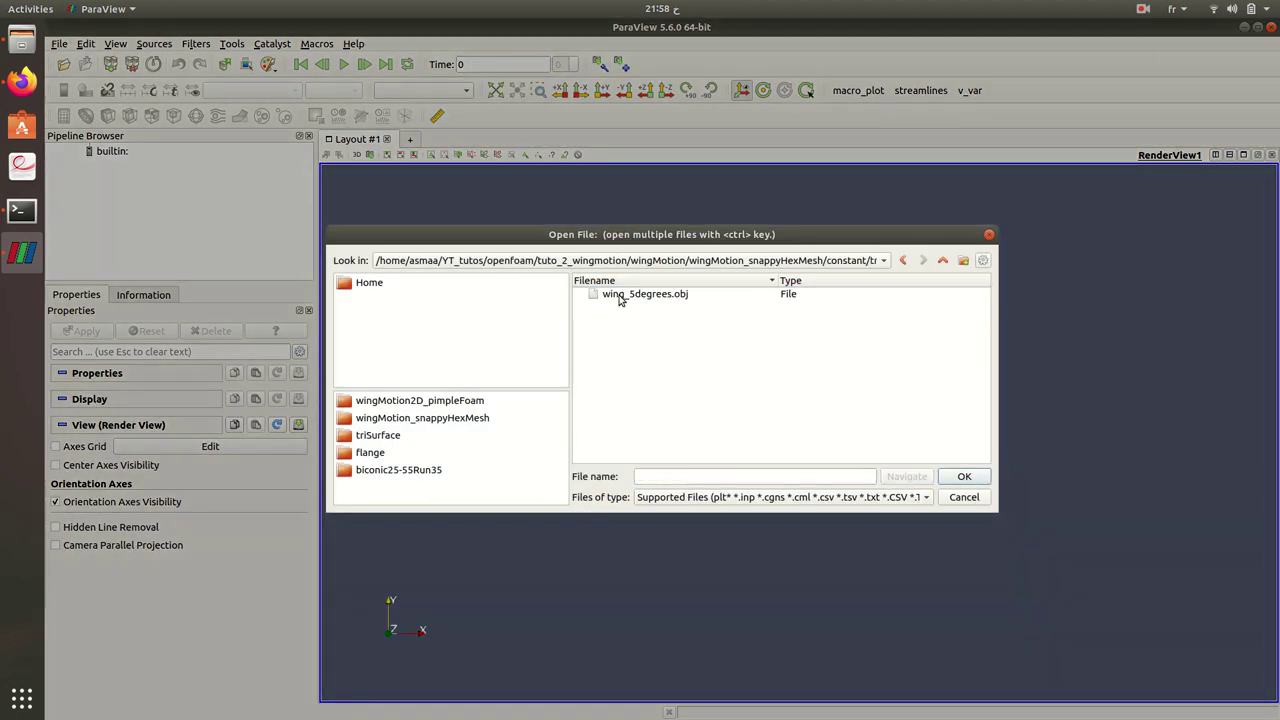
double_click(620, 295)
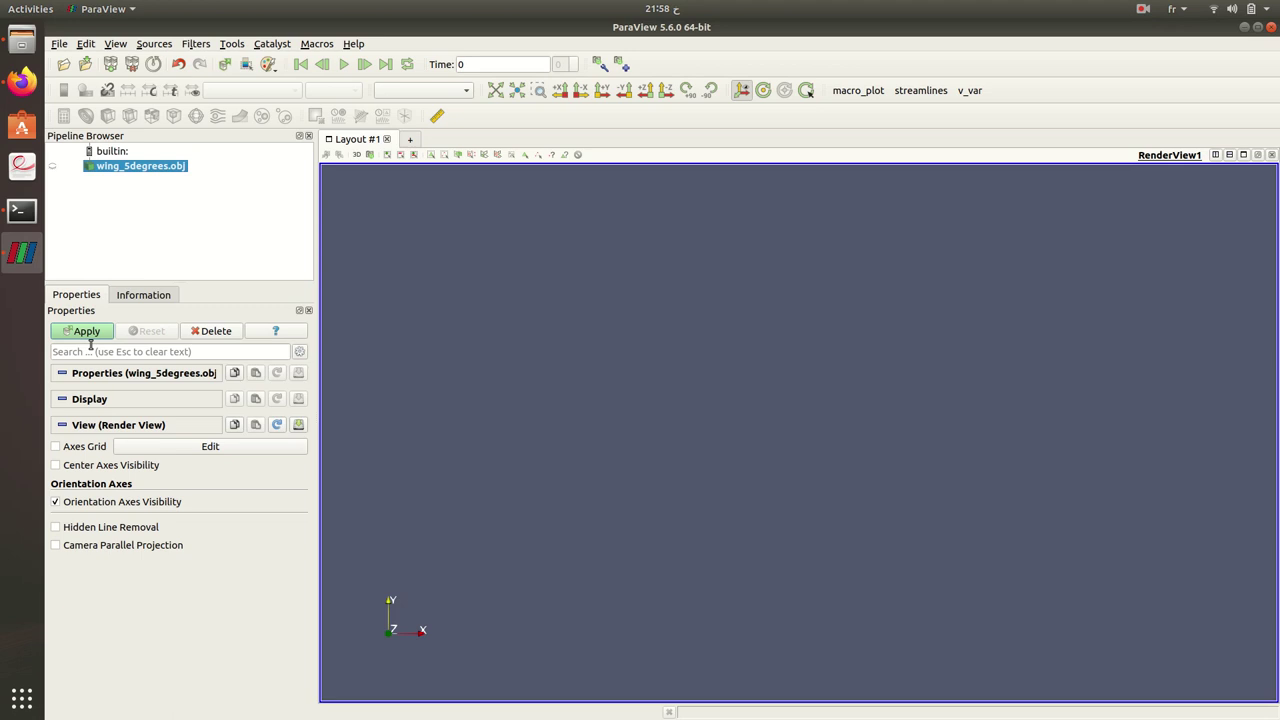
left_click(86, 334)
Step: Examine the wing surface in 3D from several angles, including its airfoil profile, then close ParaView
left_click_drag(653, 317, 713, 356)
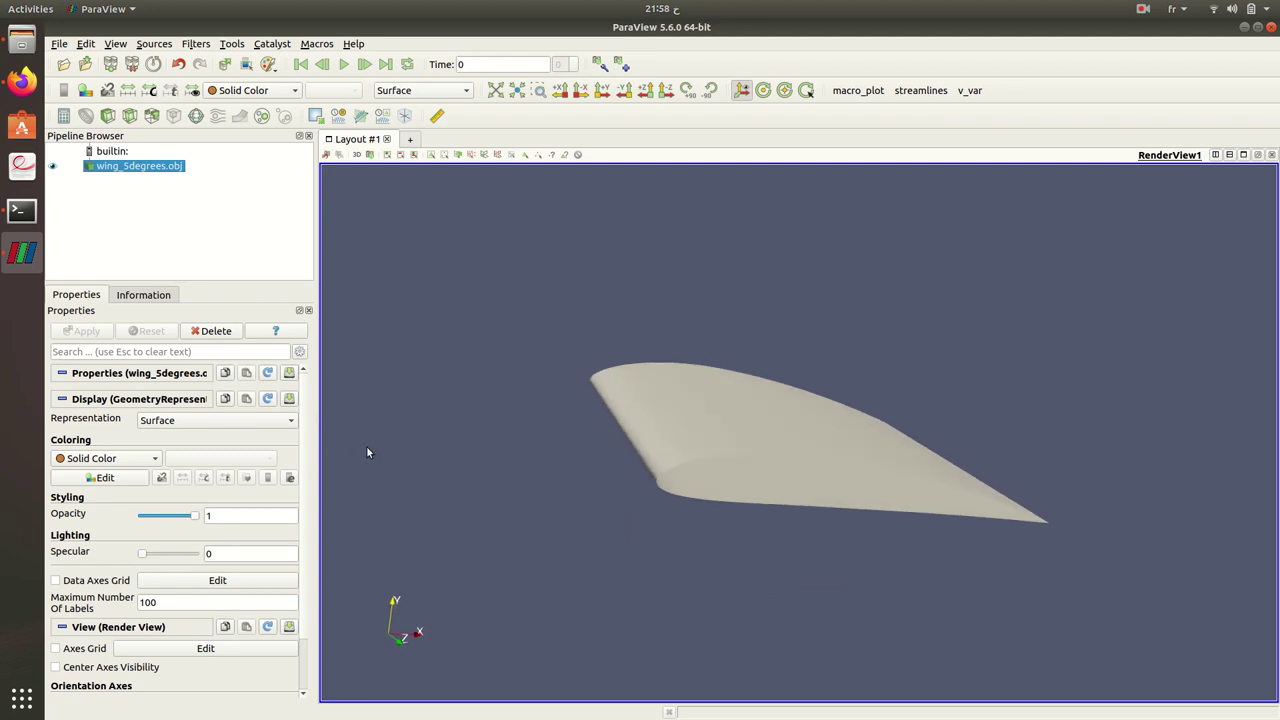
left_click_drag(602, 441, 526, 430)
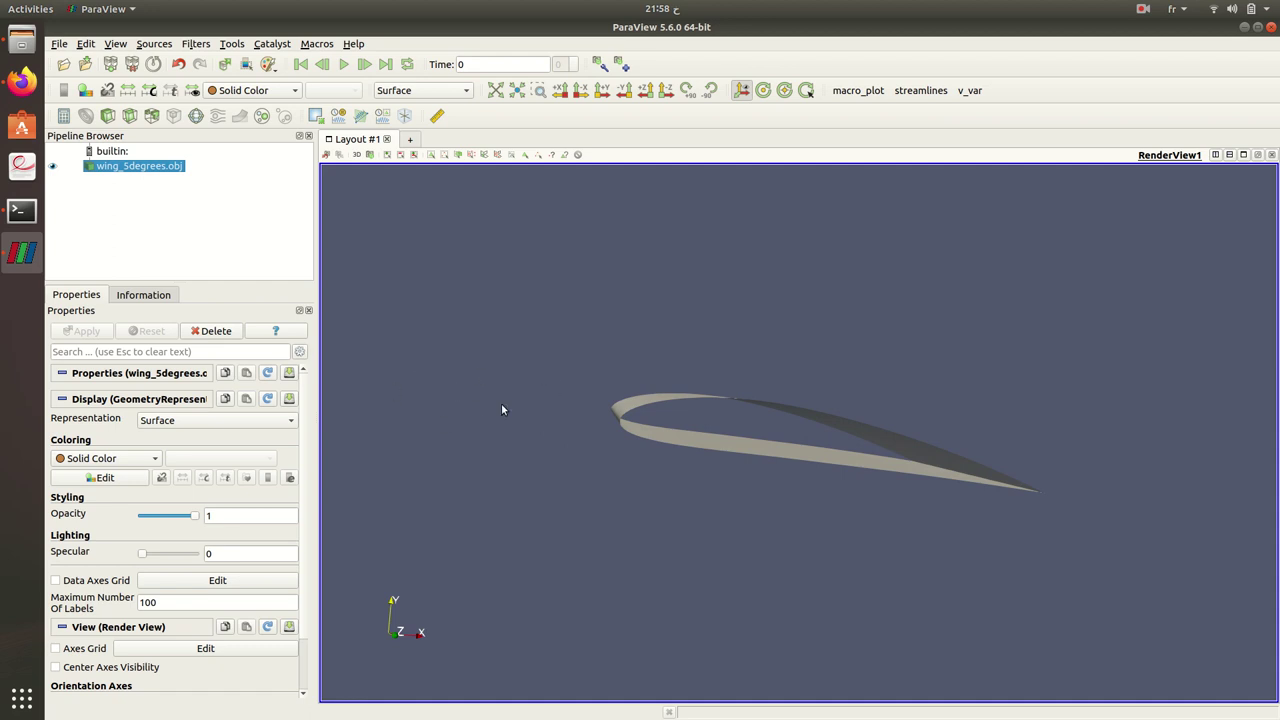
left_click_drag(659, 398, 633, 410)
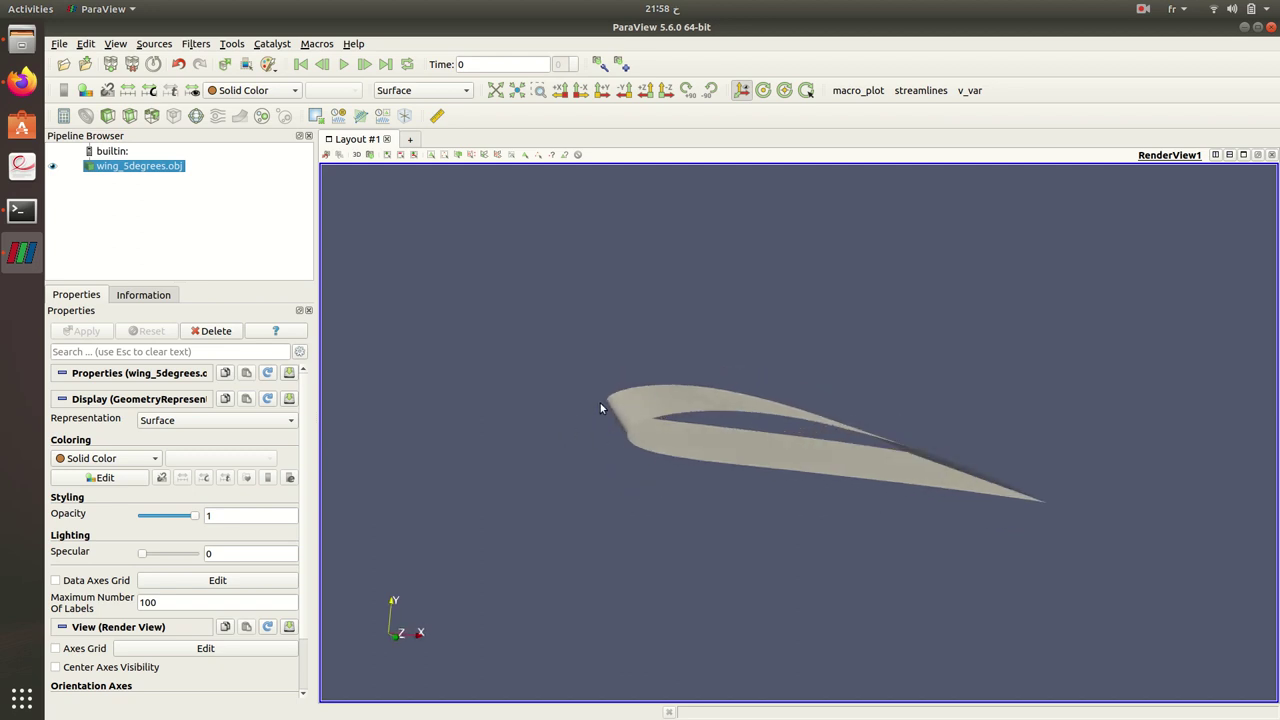
left_click_drag(642, 432, 633, 454)
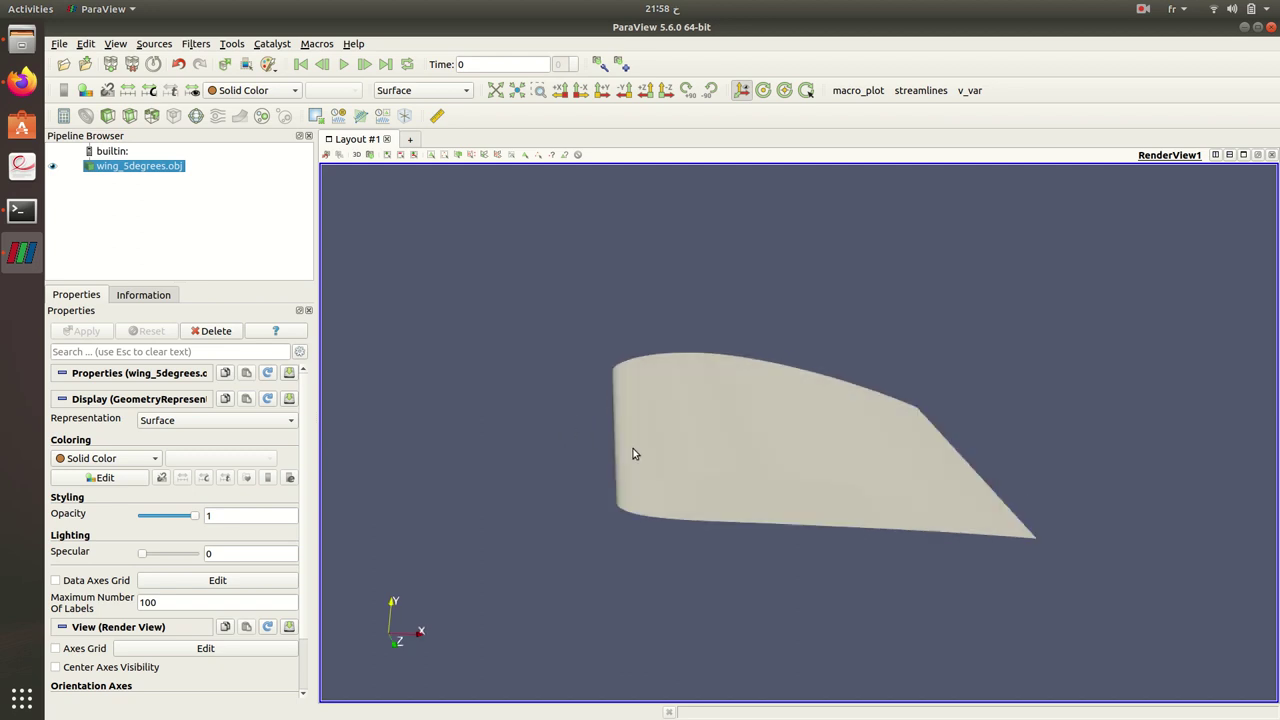
left_click(1271, 27)
Step: Go back up from triSurface to the wingMotion_snappyHexMesh case folder and open its system folder
left_click(687, 135)
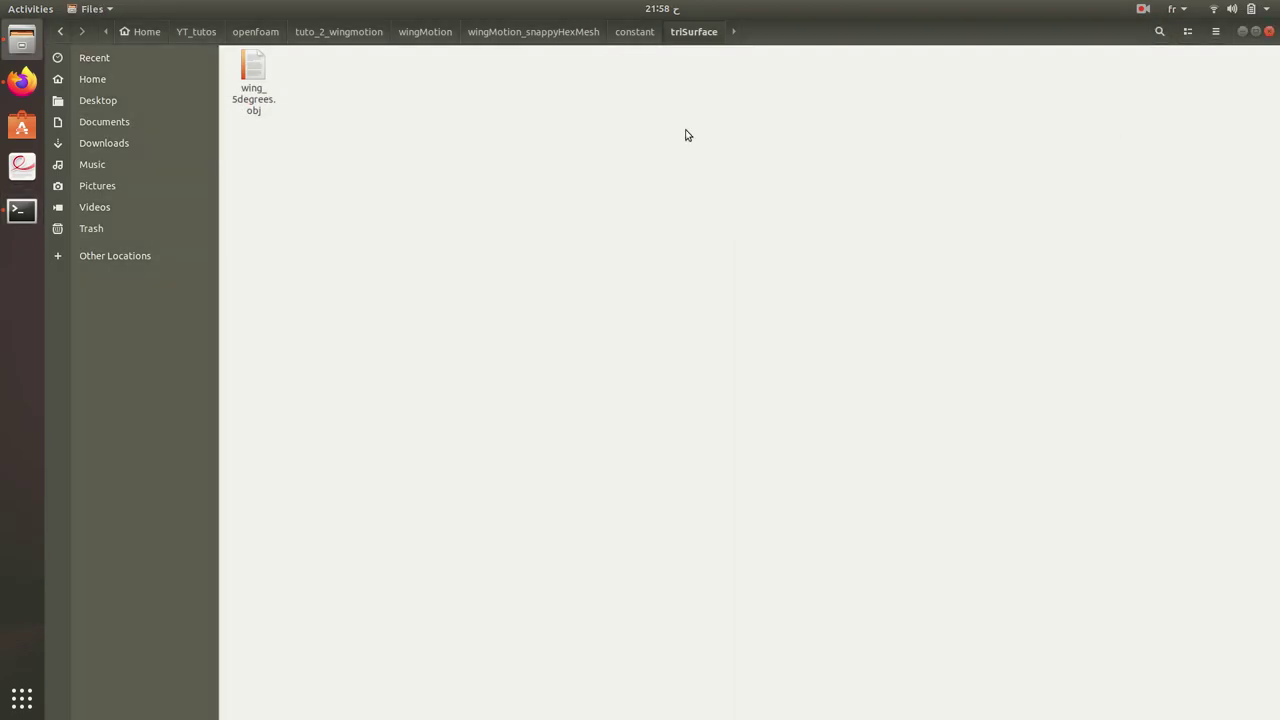
left_click(648, 36)
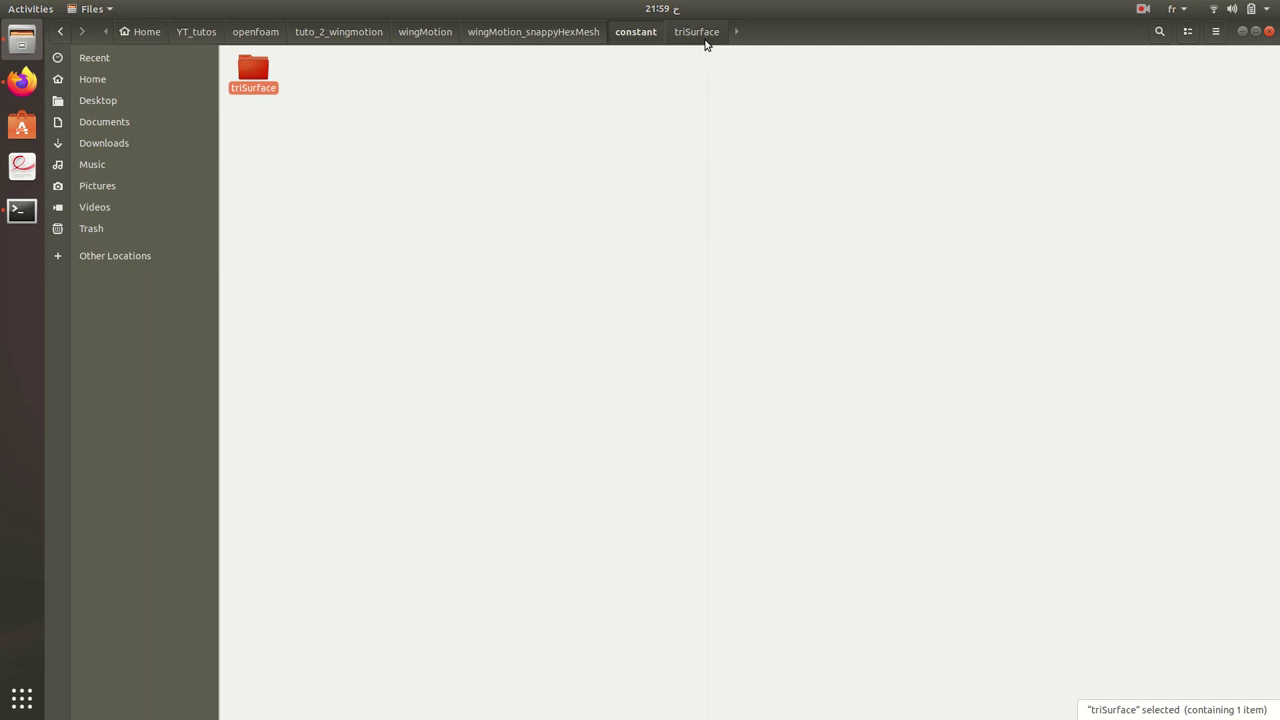
key("Return")
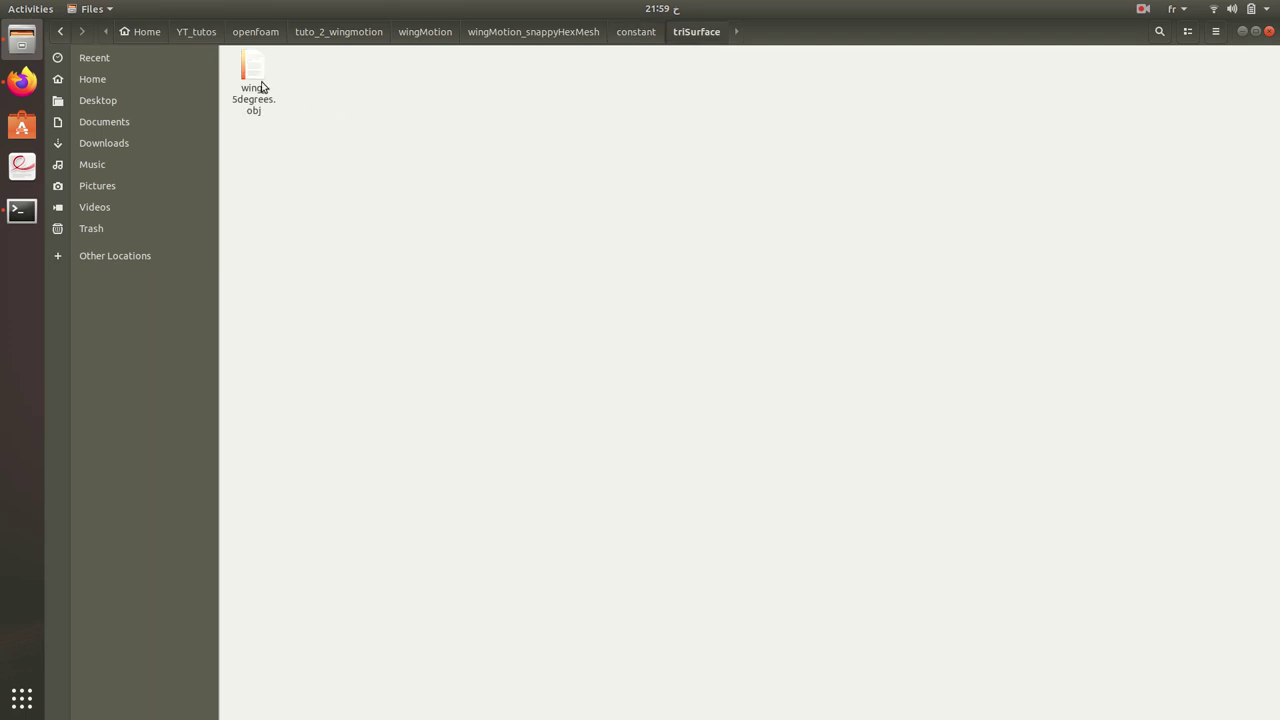
left_click(585, 36)
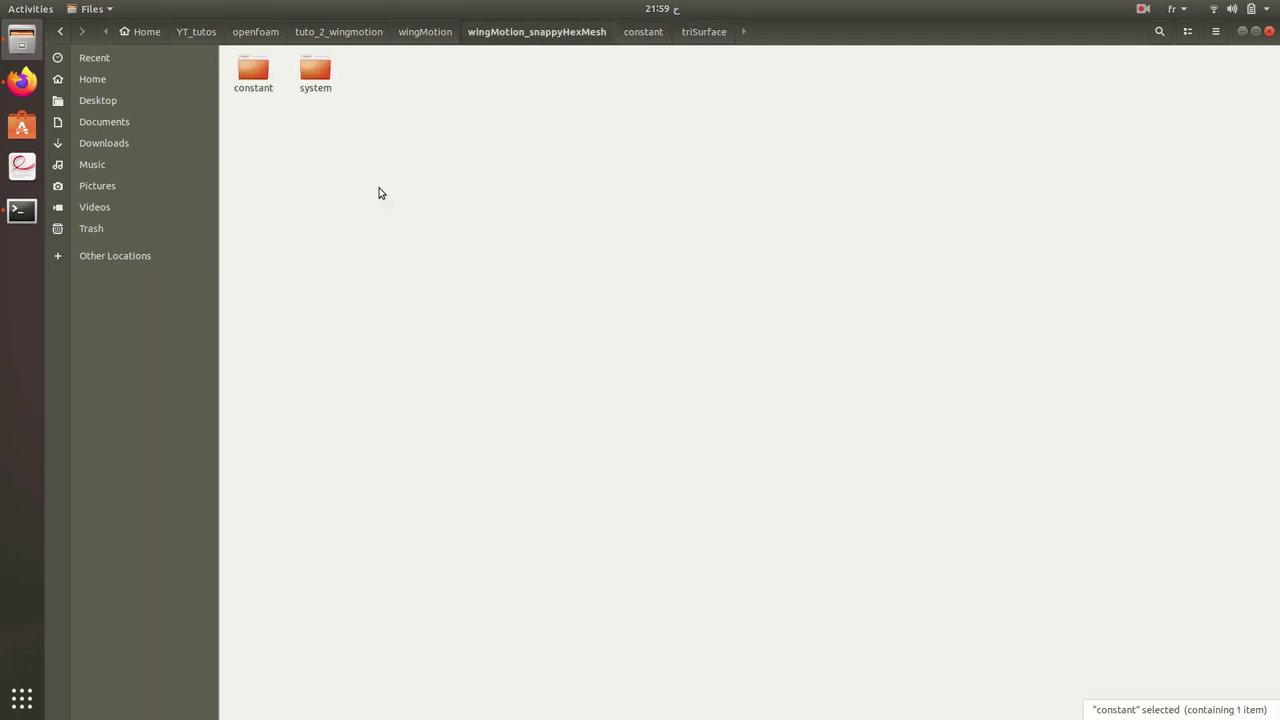
left_click(314, 65)
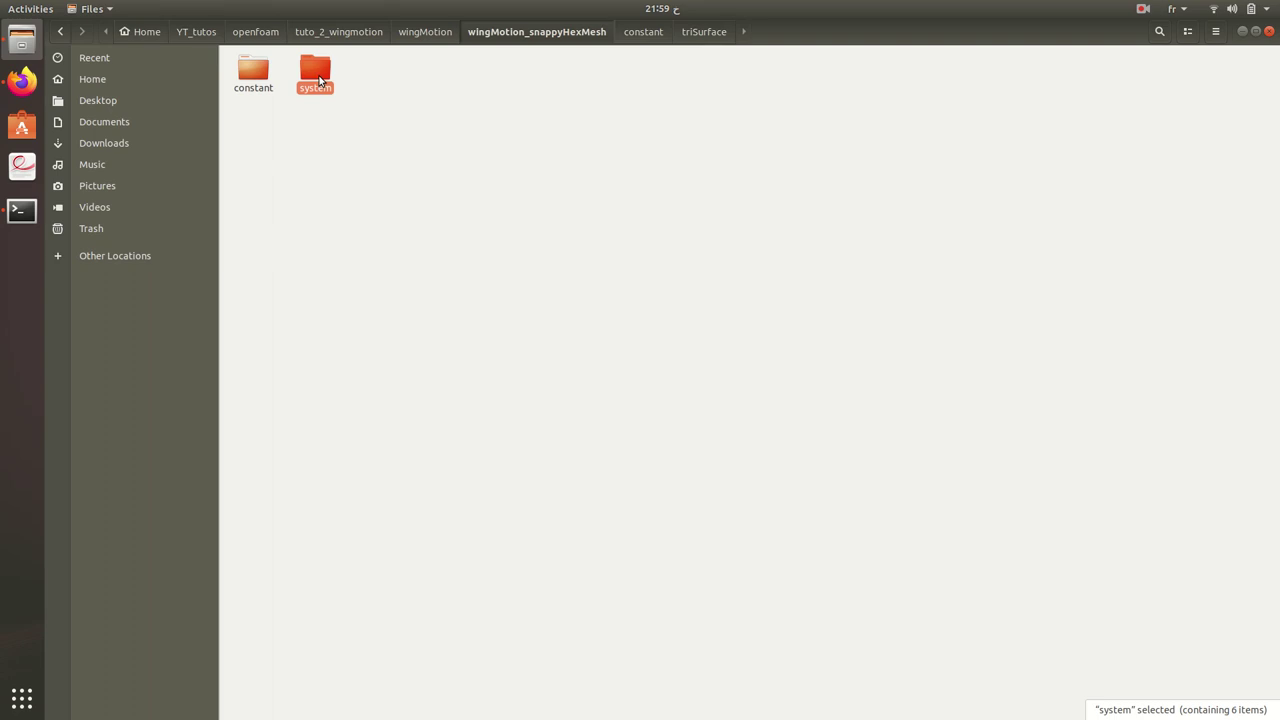
double_click(320, 80)
Step: Open blockMeshDict in a maximized text editor and open snappyHexMeshDict alongside it
left_click(259, 72)
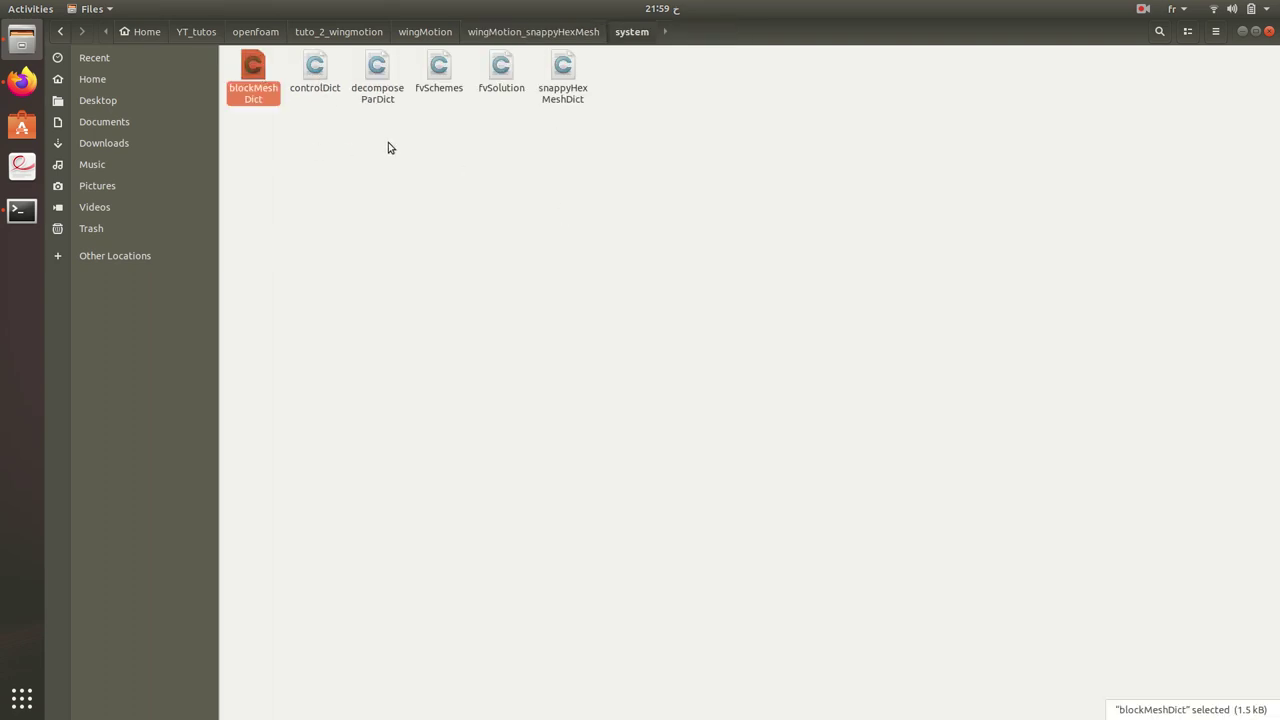
key("Return")
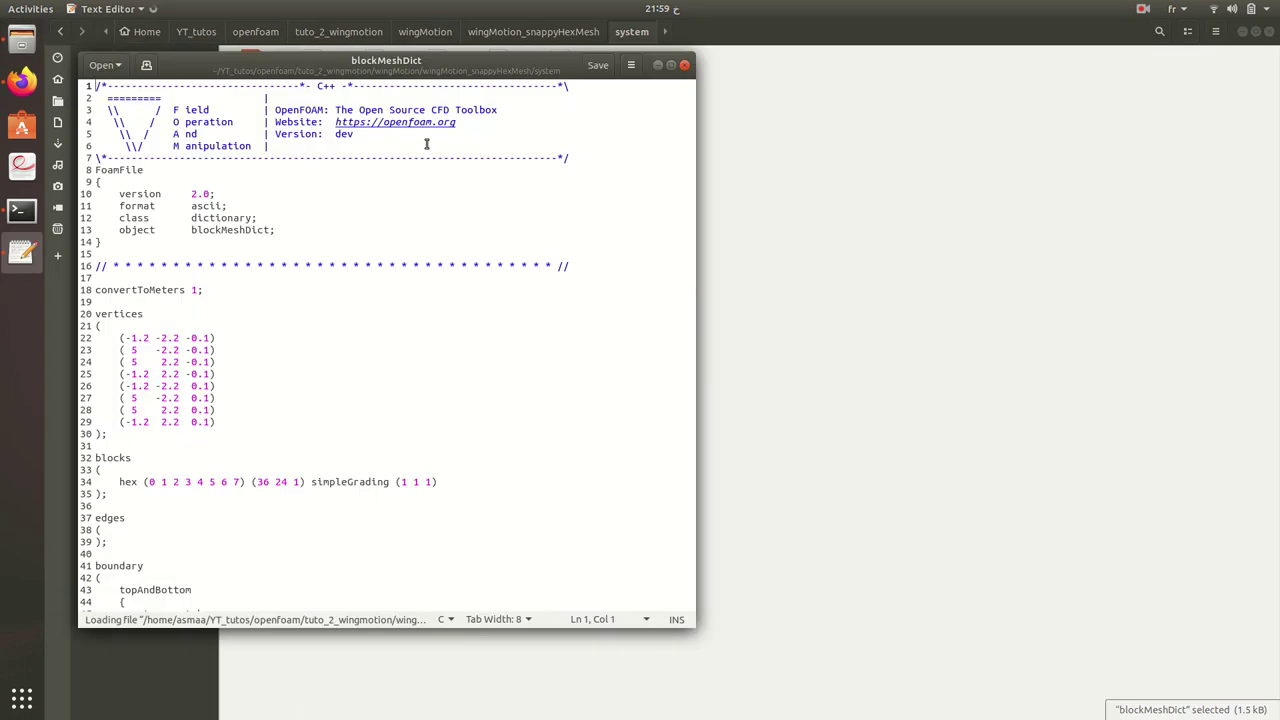
double_click(485, 68)
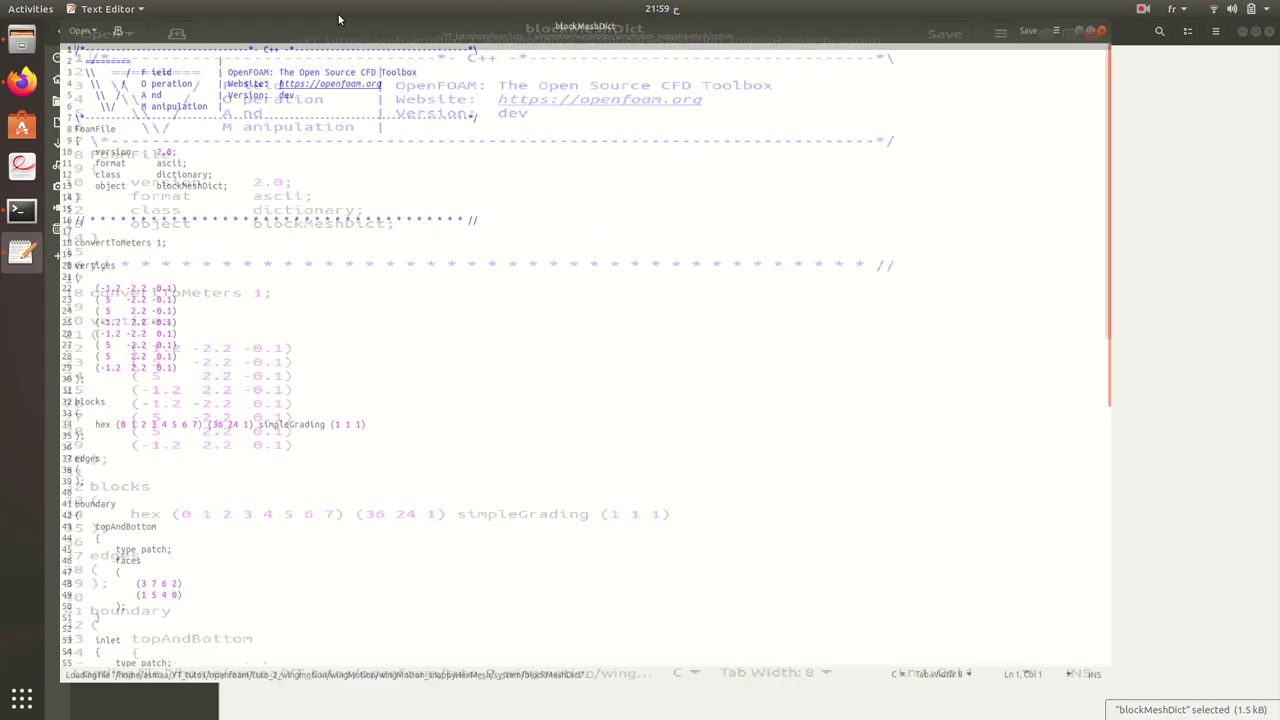
key("alt+Tab")
double_click(565, 74)
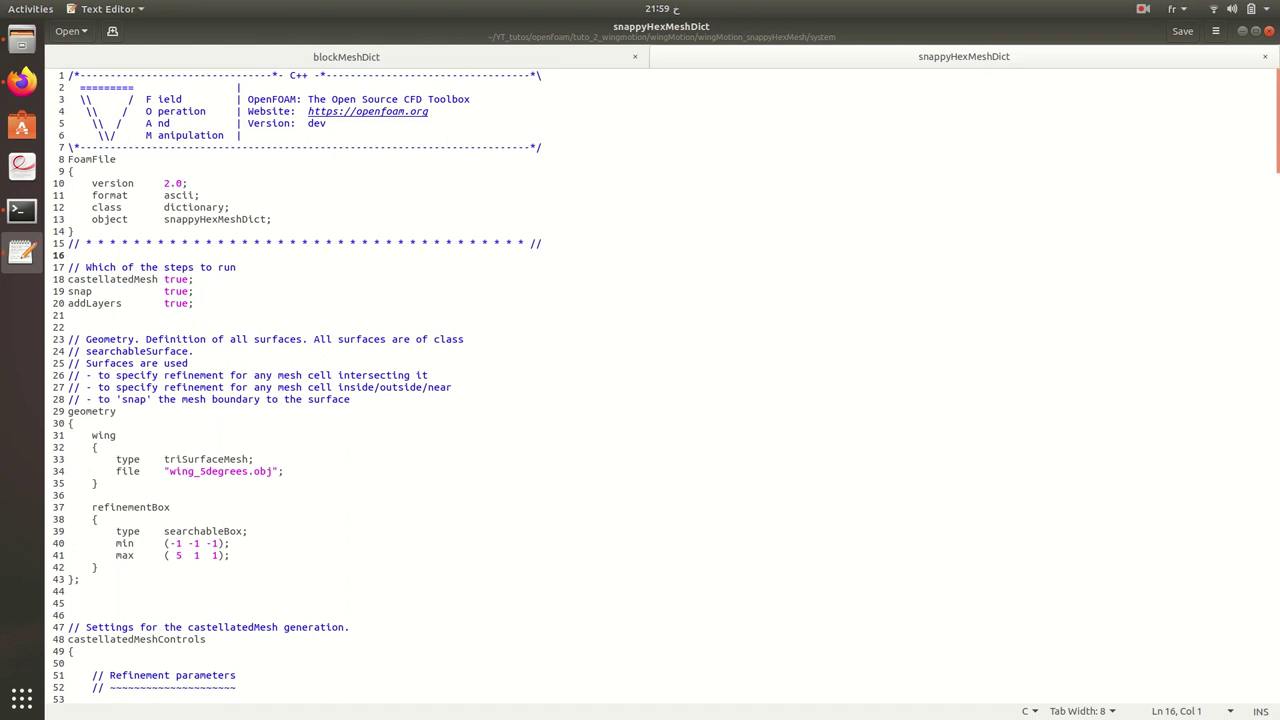
Step: Review blockMeshDict's vertices, blocks and boundary entries, check the snappyHexMesh user guide page, and return to the system folder
key("ctrl+alt+Page_Up")
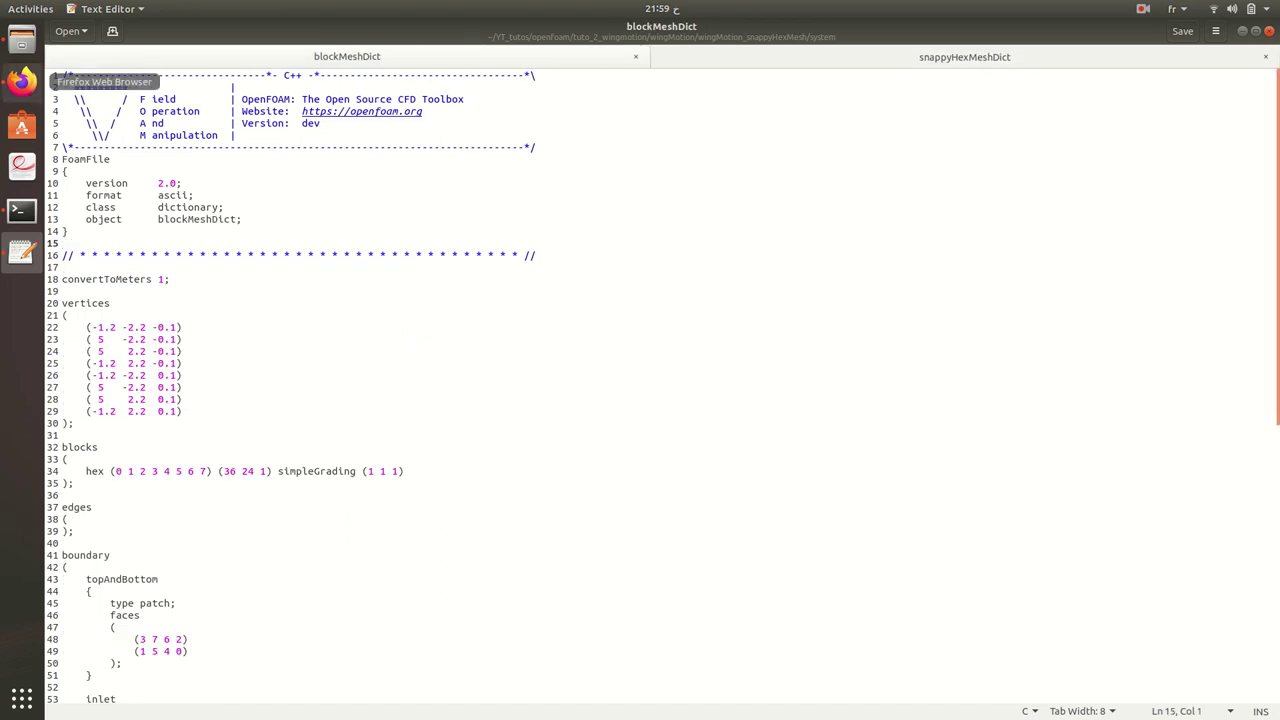
left_click(22, 80)
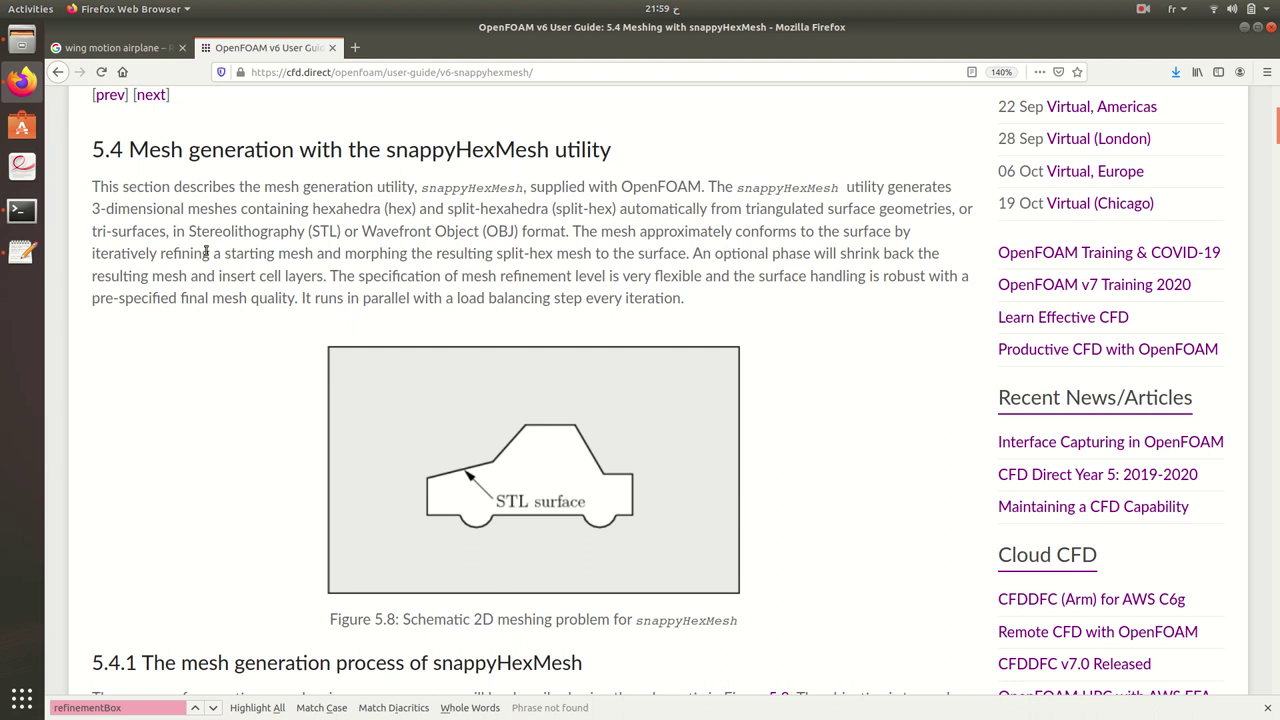
left_click(22, 40)
left_click(643, 297)
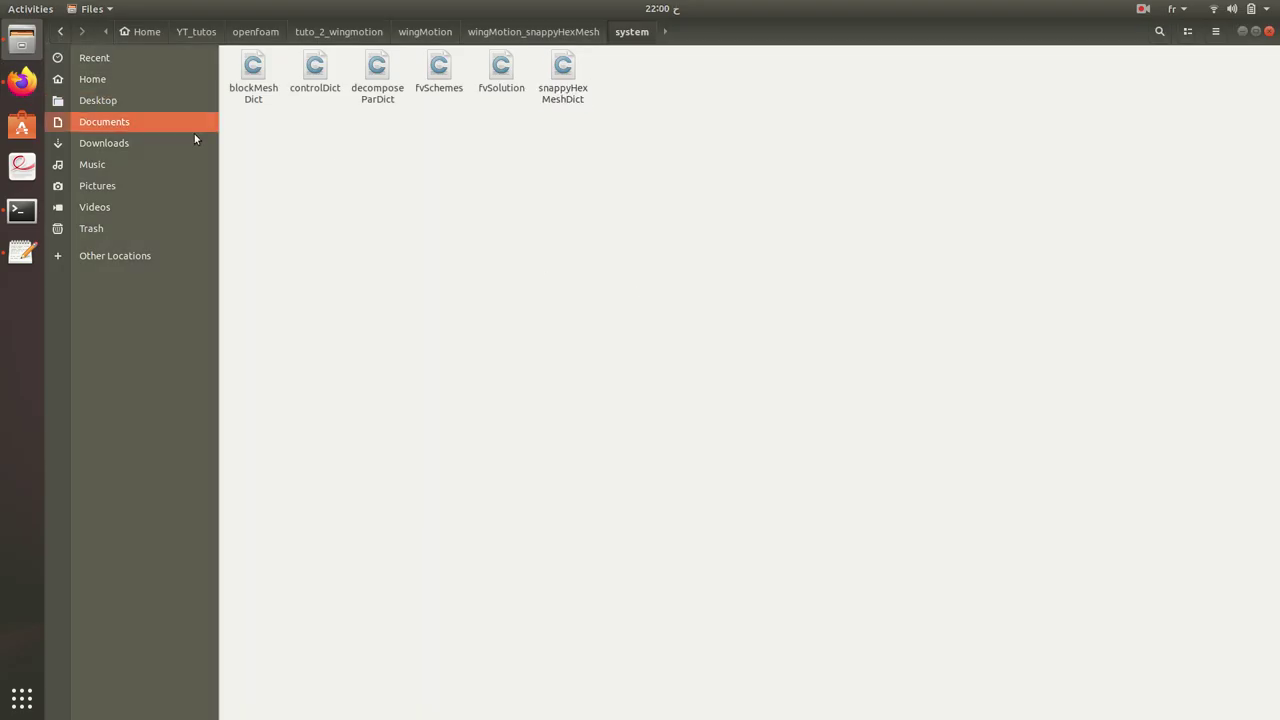
Step: Relaunch ParaView from the terminal and load wing_5degrees.obj from the case's triSurface folder
left_click(22, 210)
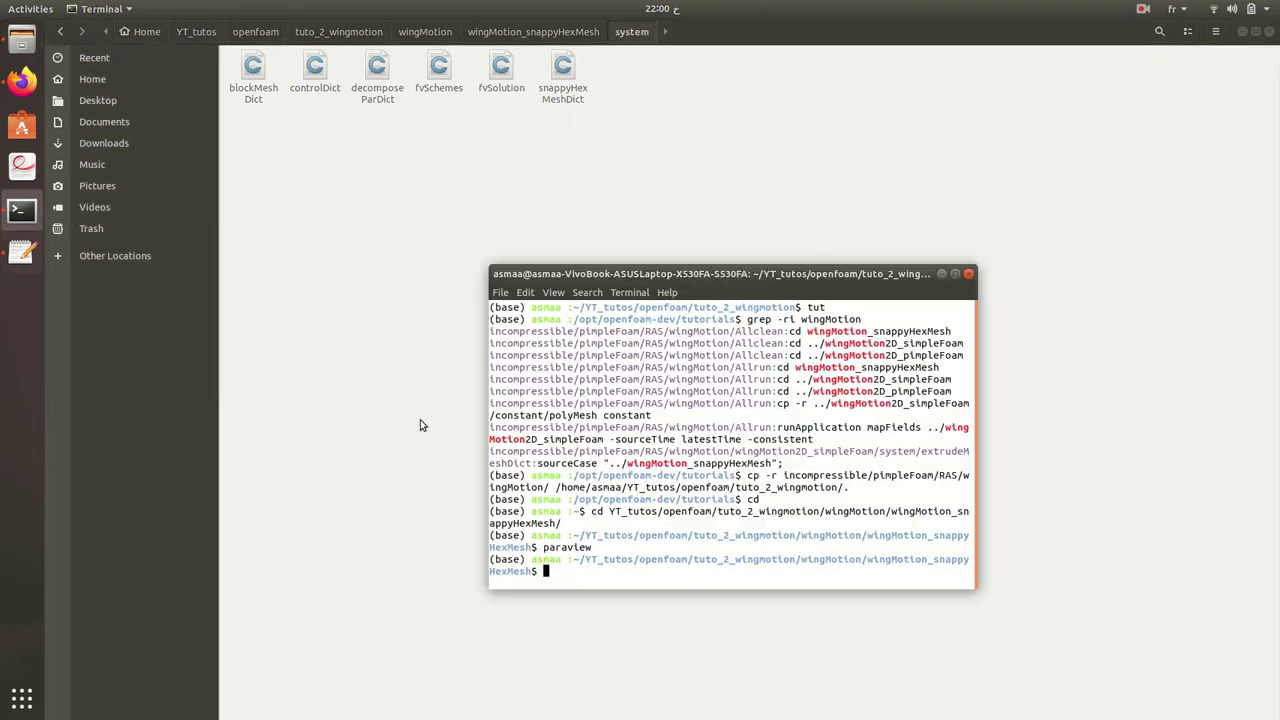
key("Up")
key("Return")
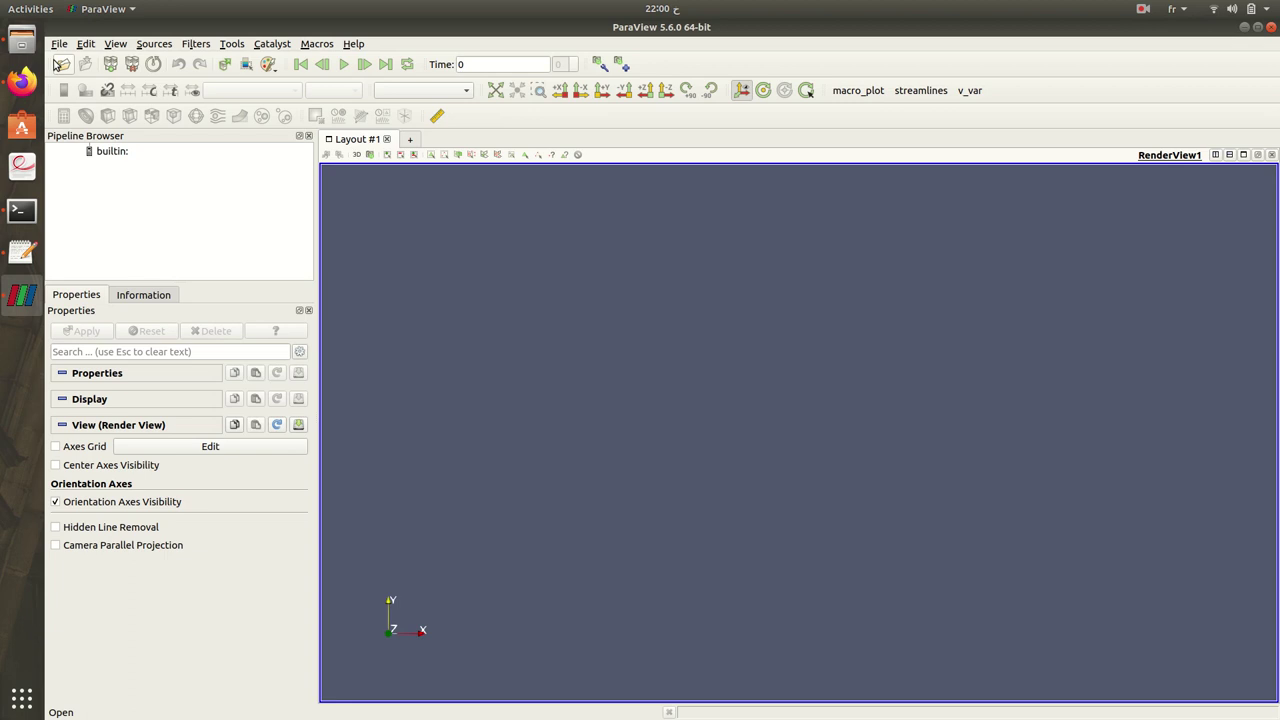
left_click(63, 64)
double_click(634, 294)
double_click(634, 296)
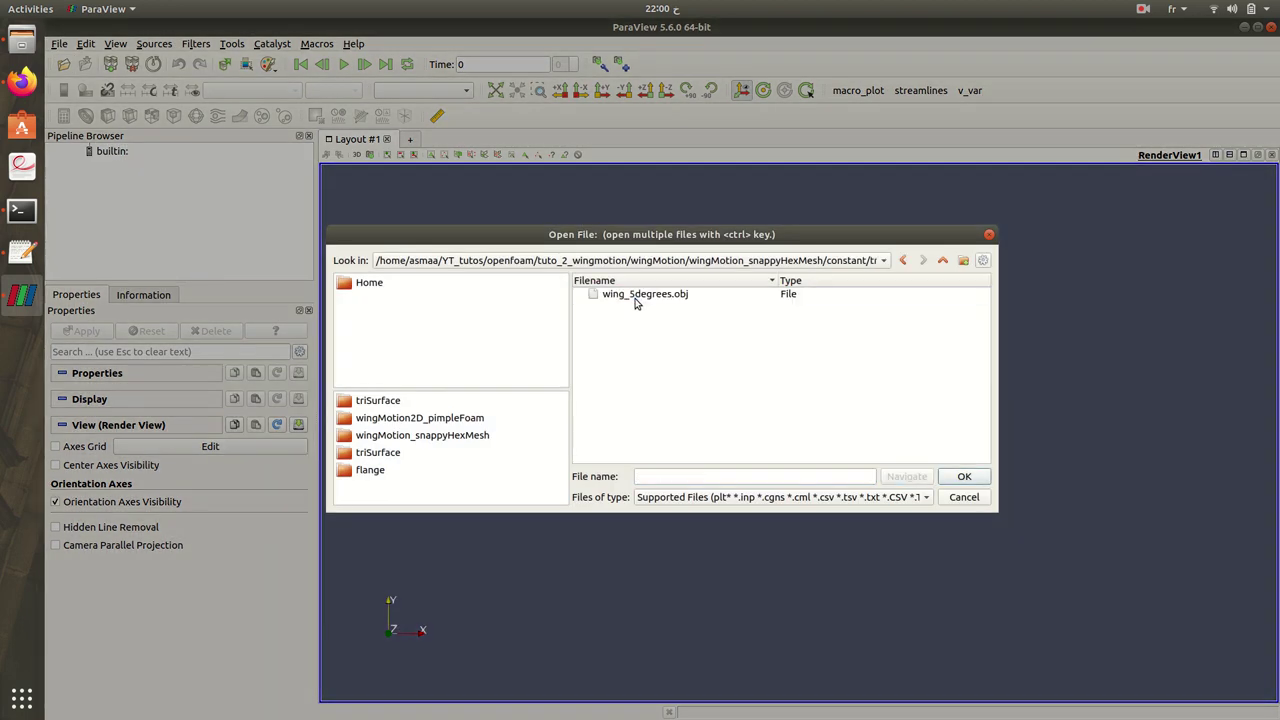
double_click(634, 297)
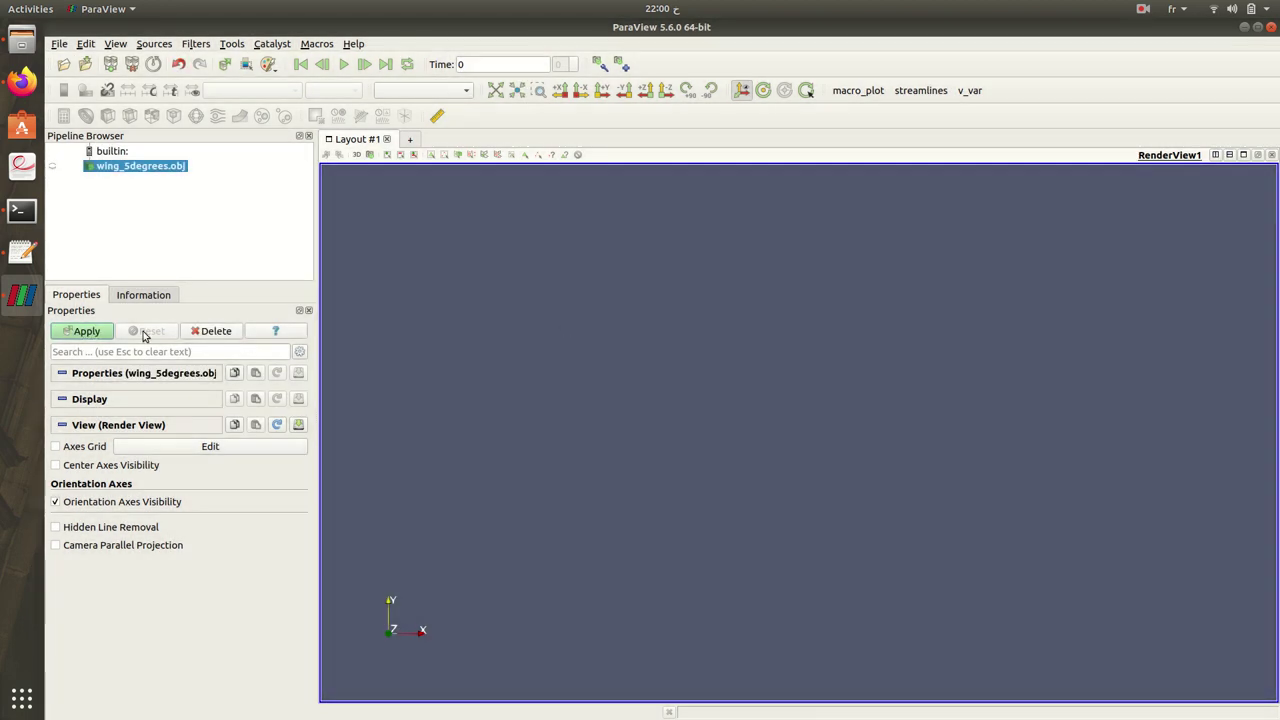
left_click(88, 331)
Step: Turn on the axes grid and examine the wing's extents along X, Y and Z from several angles
left_click_drag(483, 336, 506, 386)
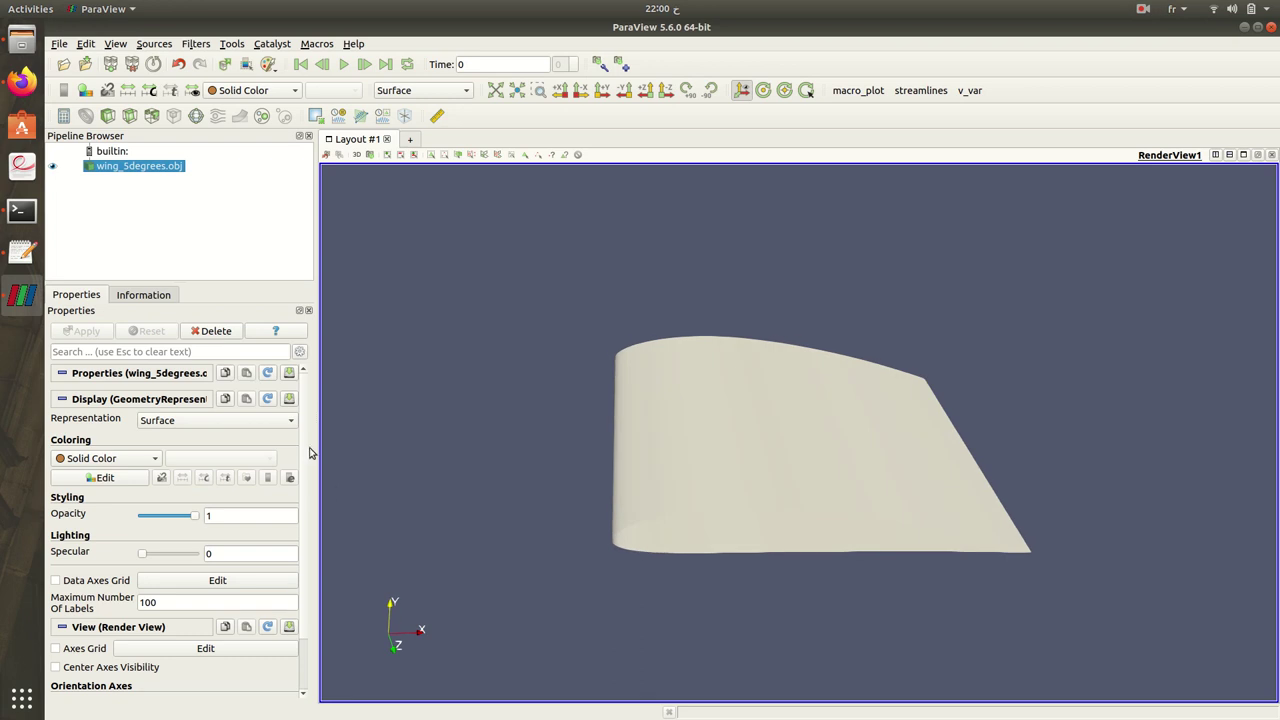
scroll(307, 448, "down", 1)
left_click(56, 585)
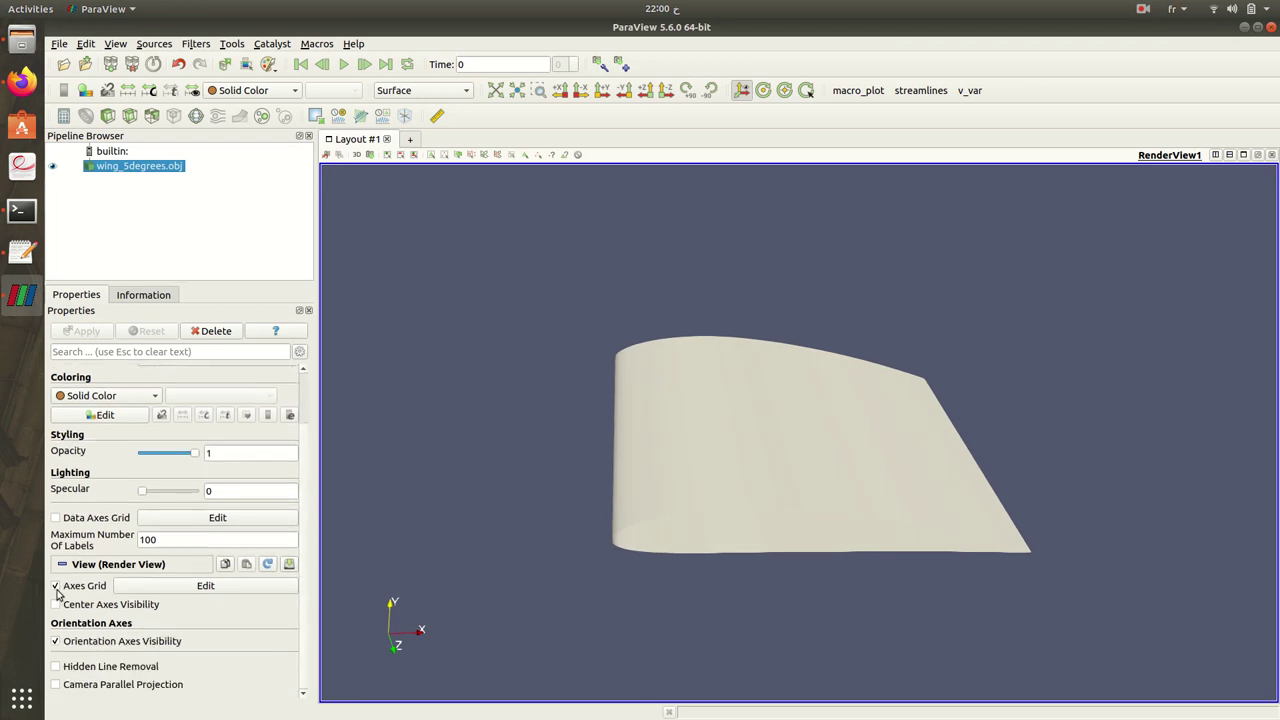
left_click_drag(492, 411, 522, 226)
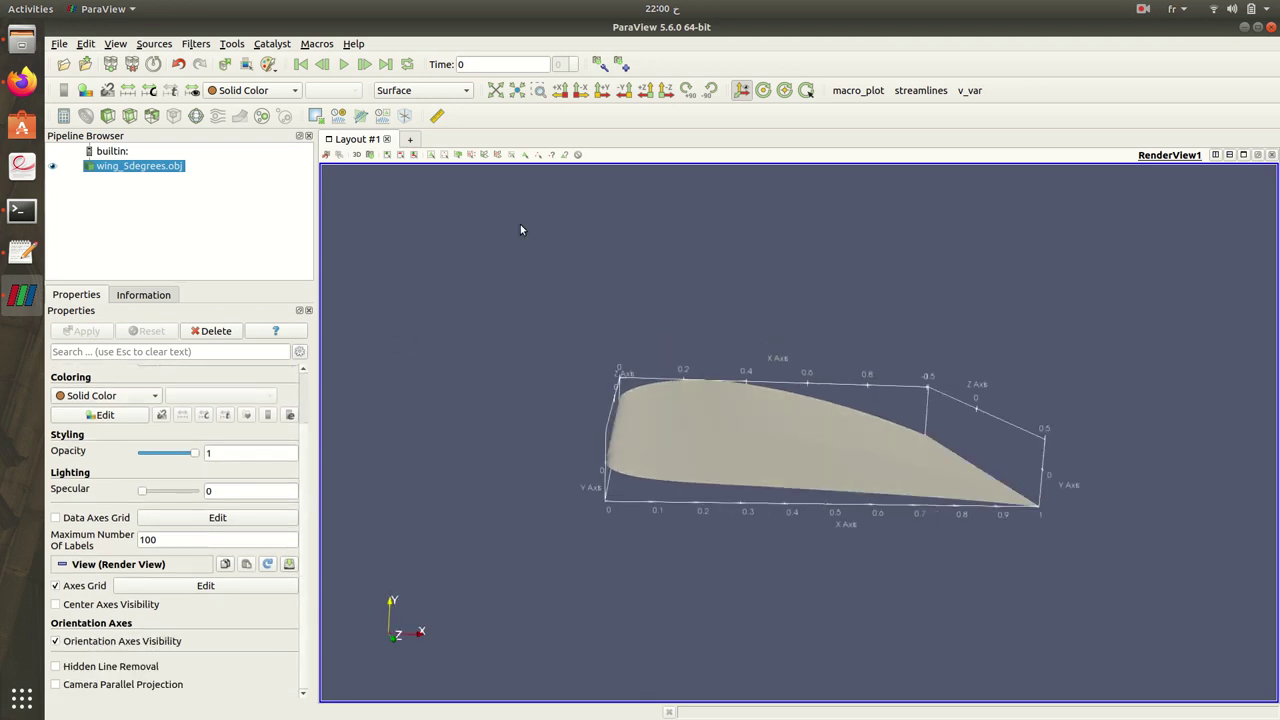
left_click(664, 90)
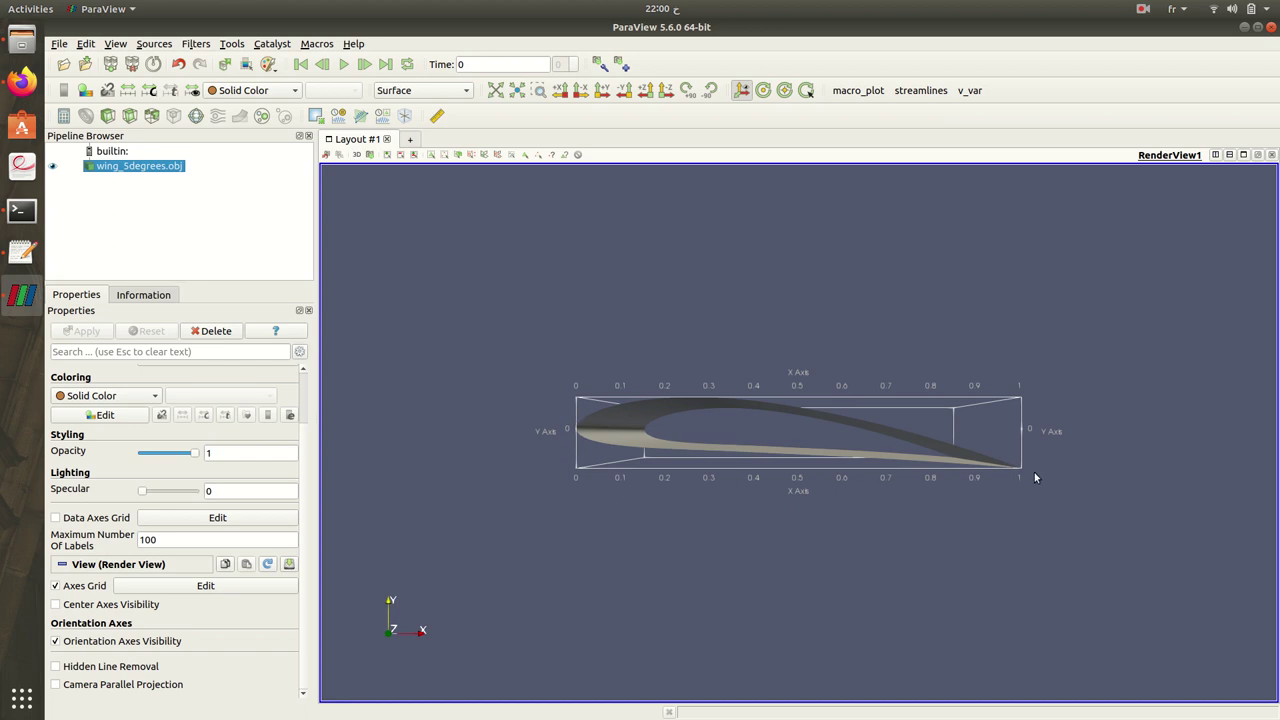
mouse_move(1034, 477)
left_mouse_down()
mouse_move(1044, 540)
mouse_move(1029, 495)
left_mouse_up()
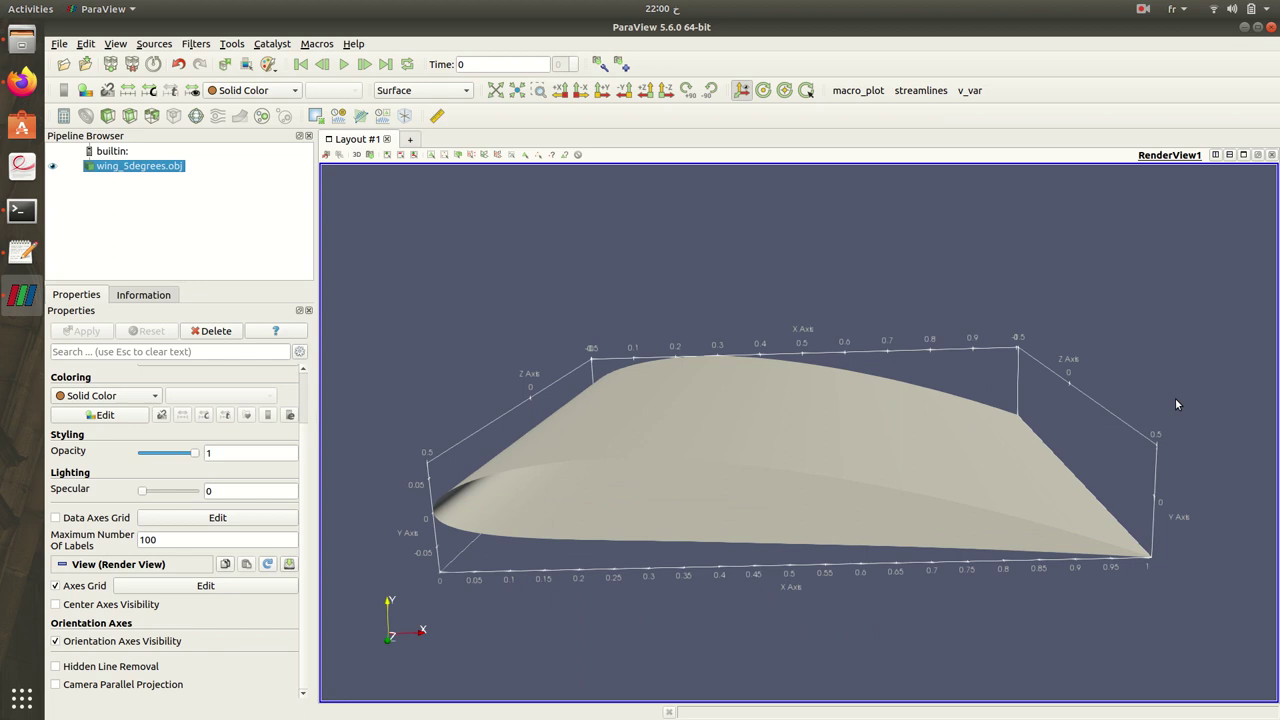
mouse_move(1176, 404)
left_mouse_down()
mouse_move(1163, 400)
mouse_move(1177, 392)
left_mouse_up()
left_click_drag(327, 573, 536, 572)
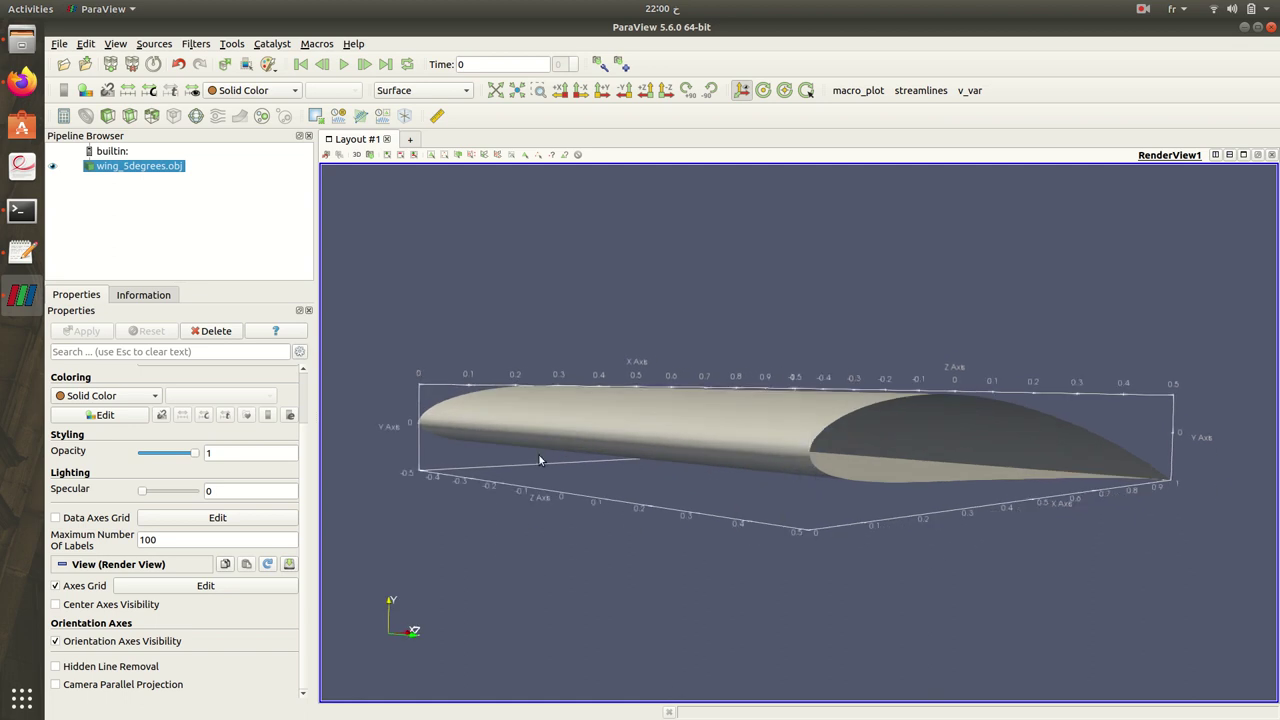
left_click_drag(1200, 466, 876, 488)
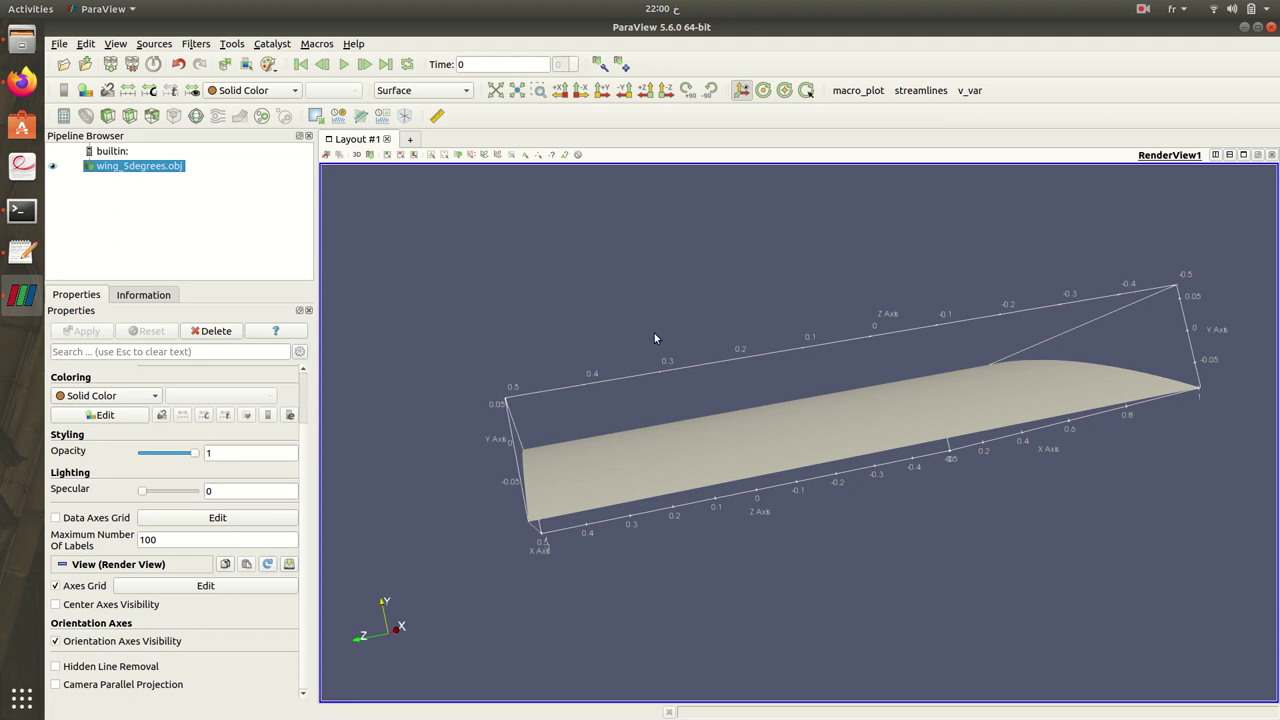
Step: Return to blockMeshDict in the text editor and review the X, Y and Z coordinates in its vertices list
left_click(22, 40)
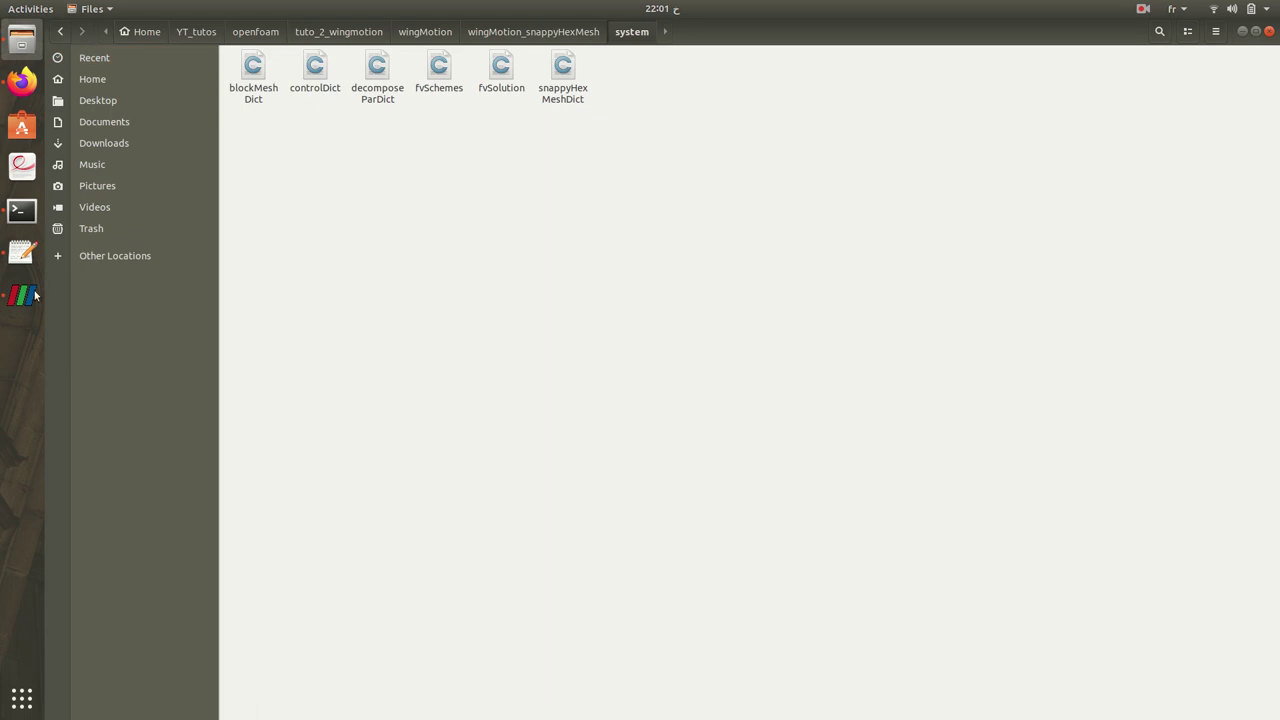
left_click(10, 254)
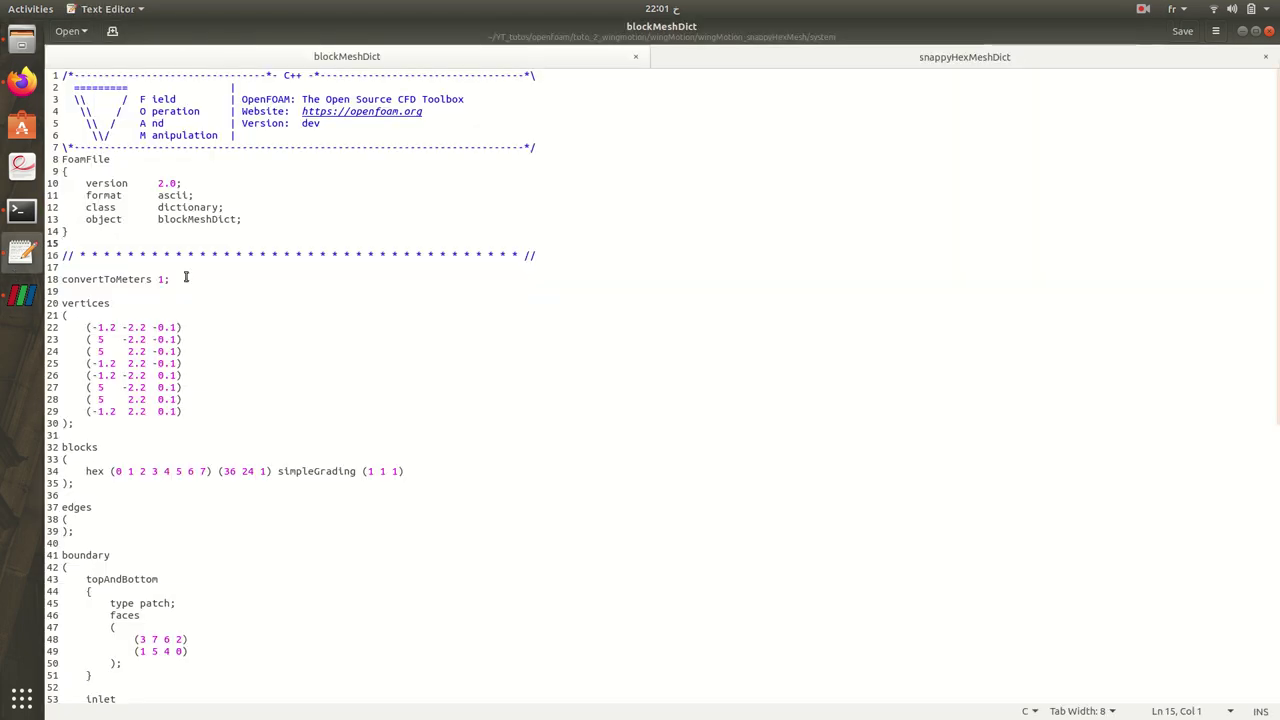
mouse_move(84, 327)
left_mouse_down()
mouse_move(217, 326)
mouse_move(89, 326)
left_mouse_up()
left_click(217, 326)
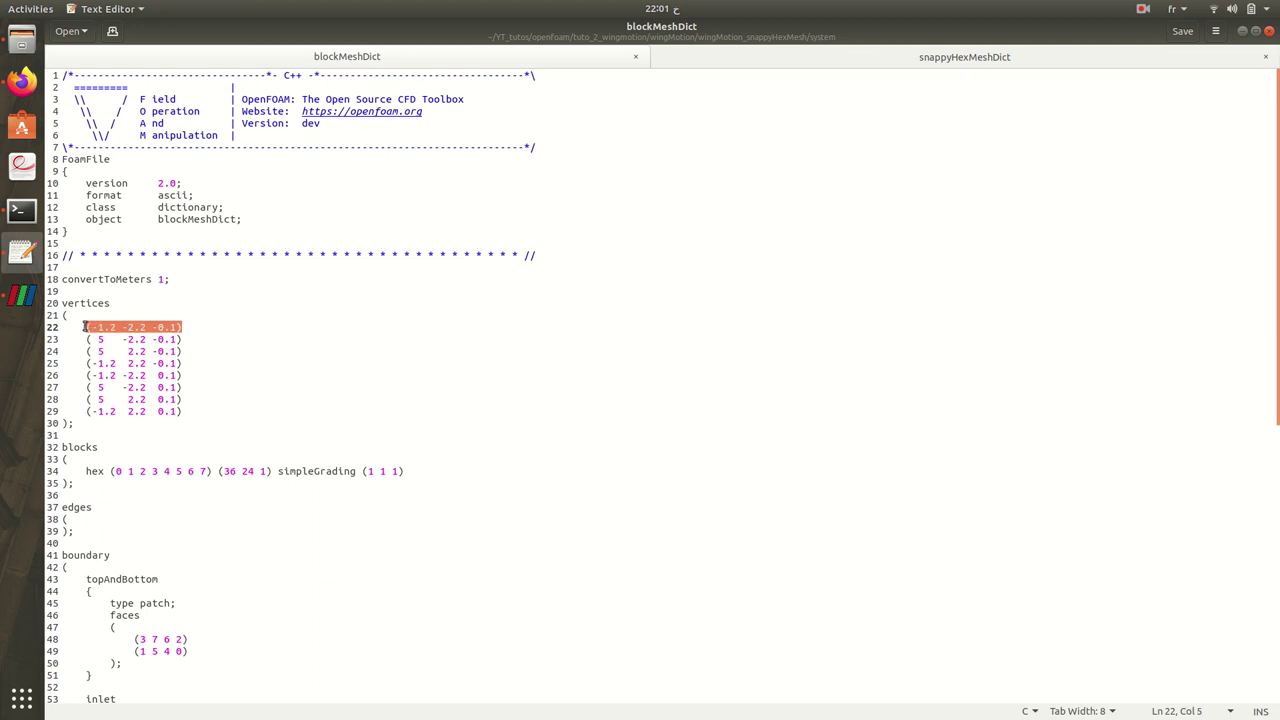
left_click(91, 327)
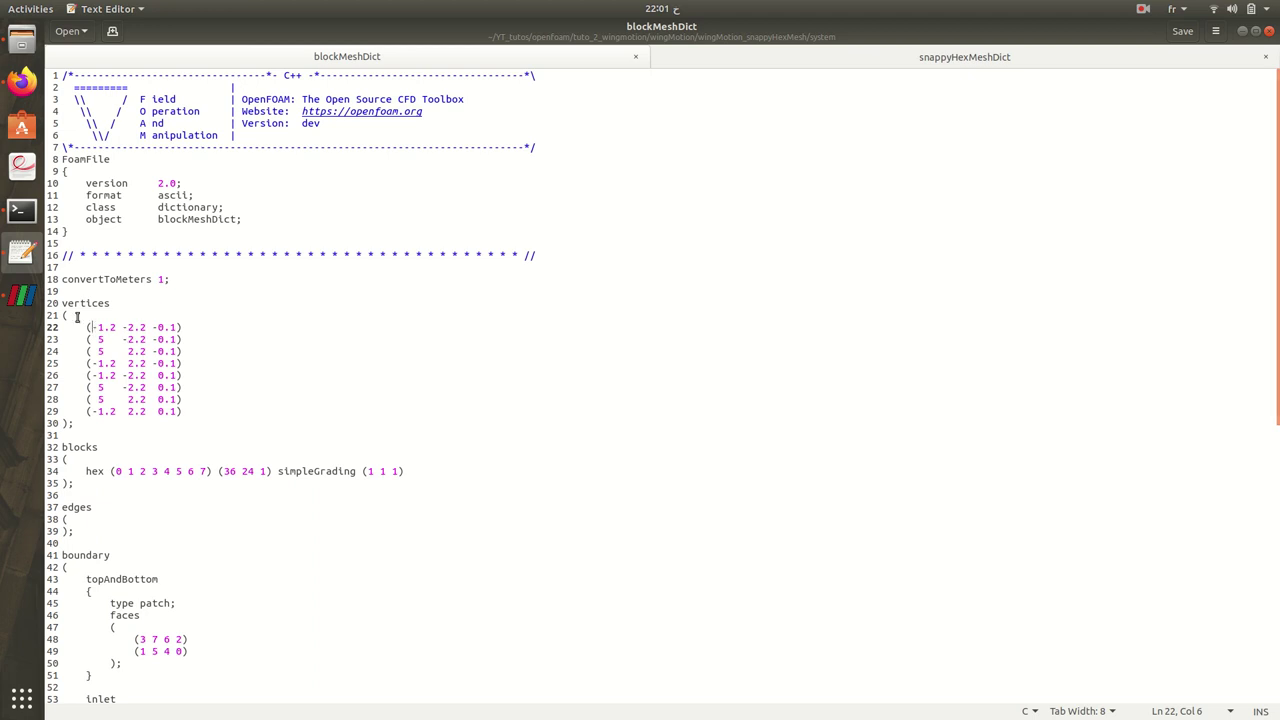
left_click_drag(103, 339, 97, 339)
left_click_drag(122, 328, 180, 327)
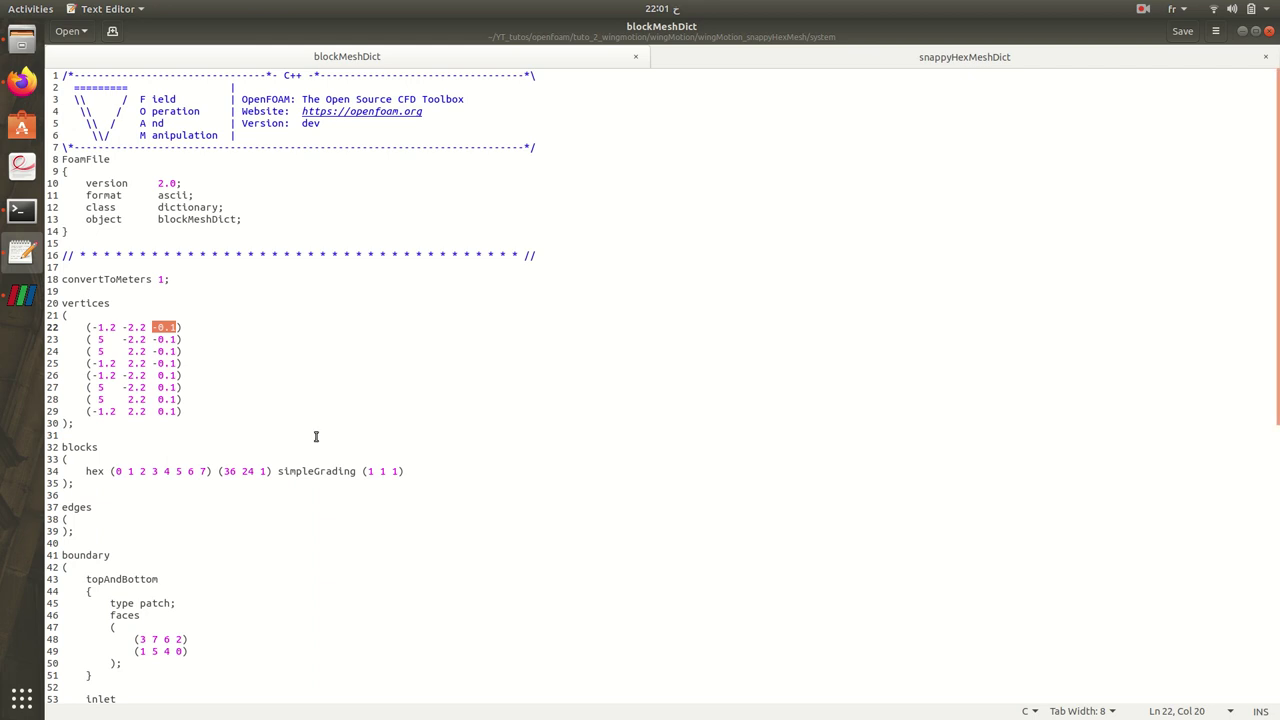
Step: Review blockMeshDict's boundary patches, the block's simpleGrading entry and its cell counts in each direction
scroll(316, 437, "down", 10)
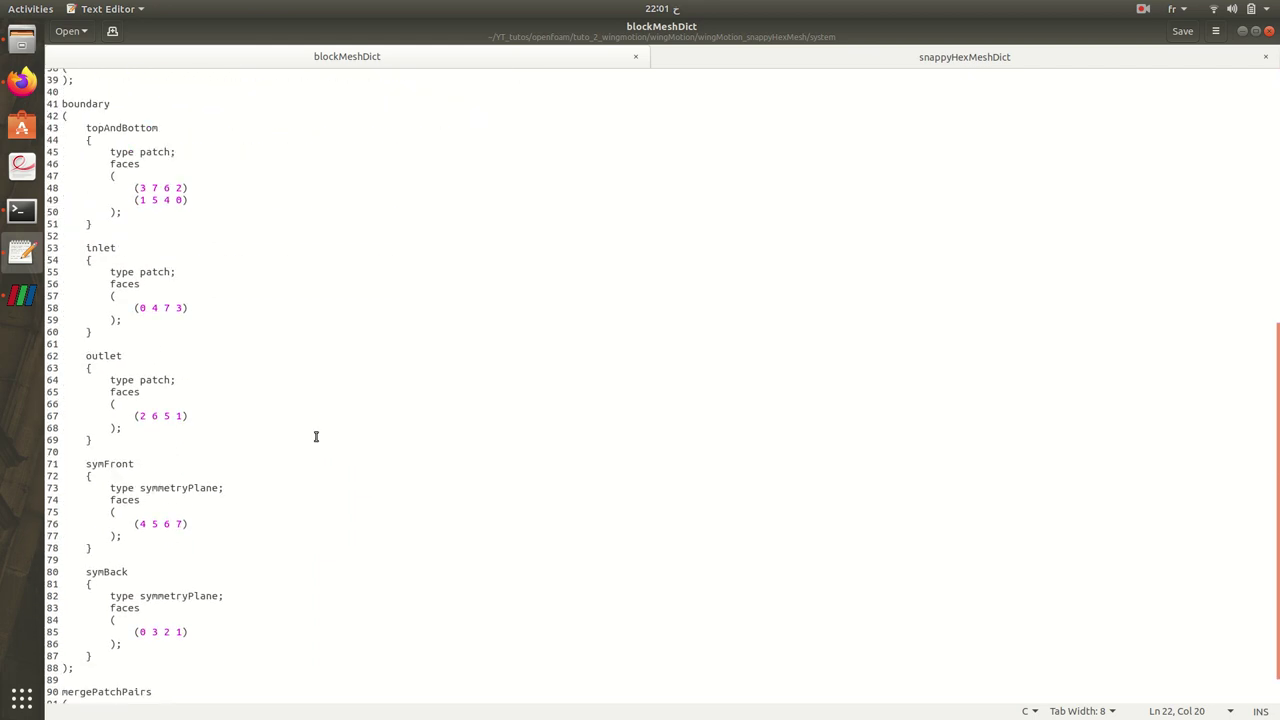
scroll(316, 437, "up", 8)
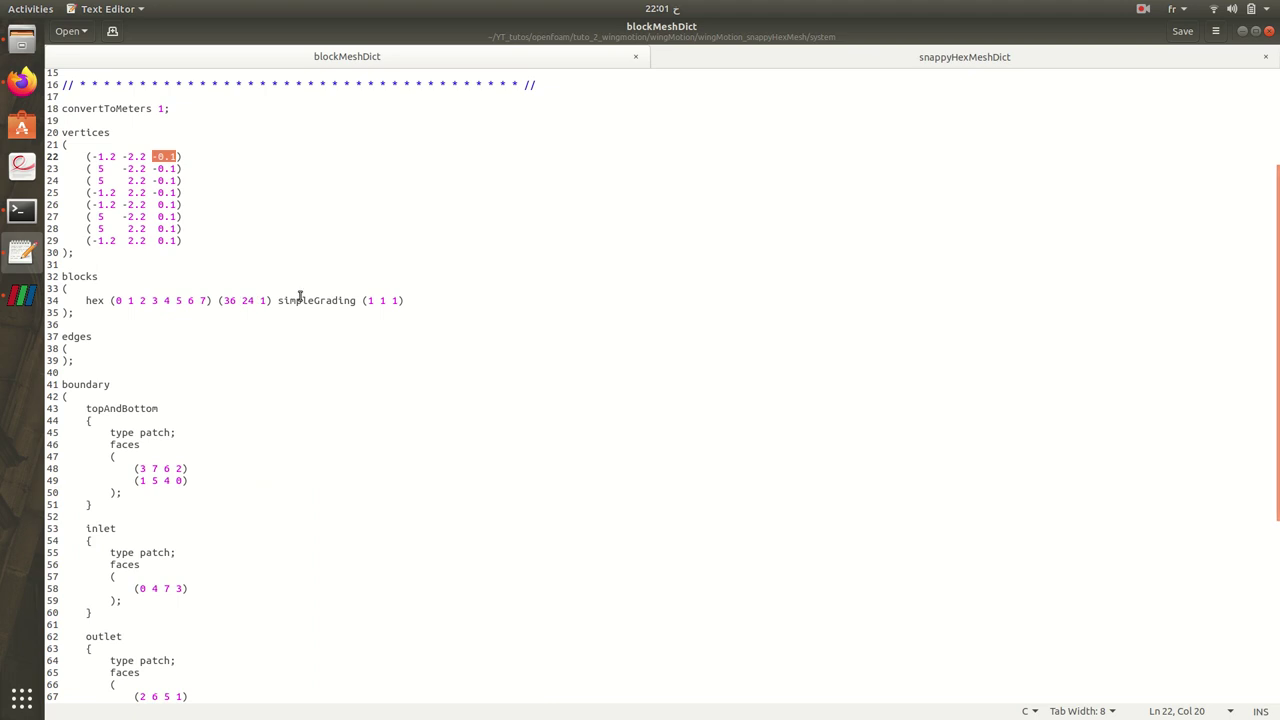
mouse_move(278, 297)
left_mouse_down()
mouse_move(393, 300)
mouse_move(280, 301)
left_mouse_up()
left_click(400, 299)
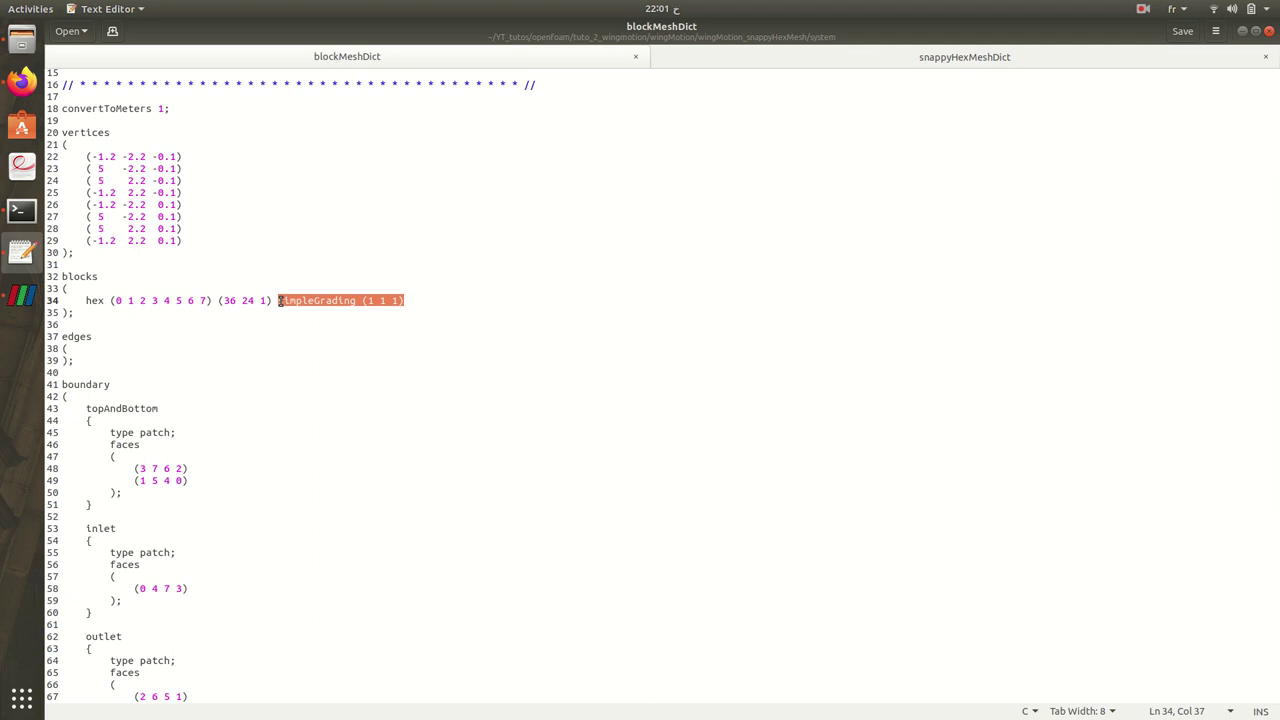
scroll(280, 300, "down", 6)
scroll(280, 300, "up", 5)
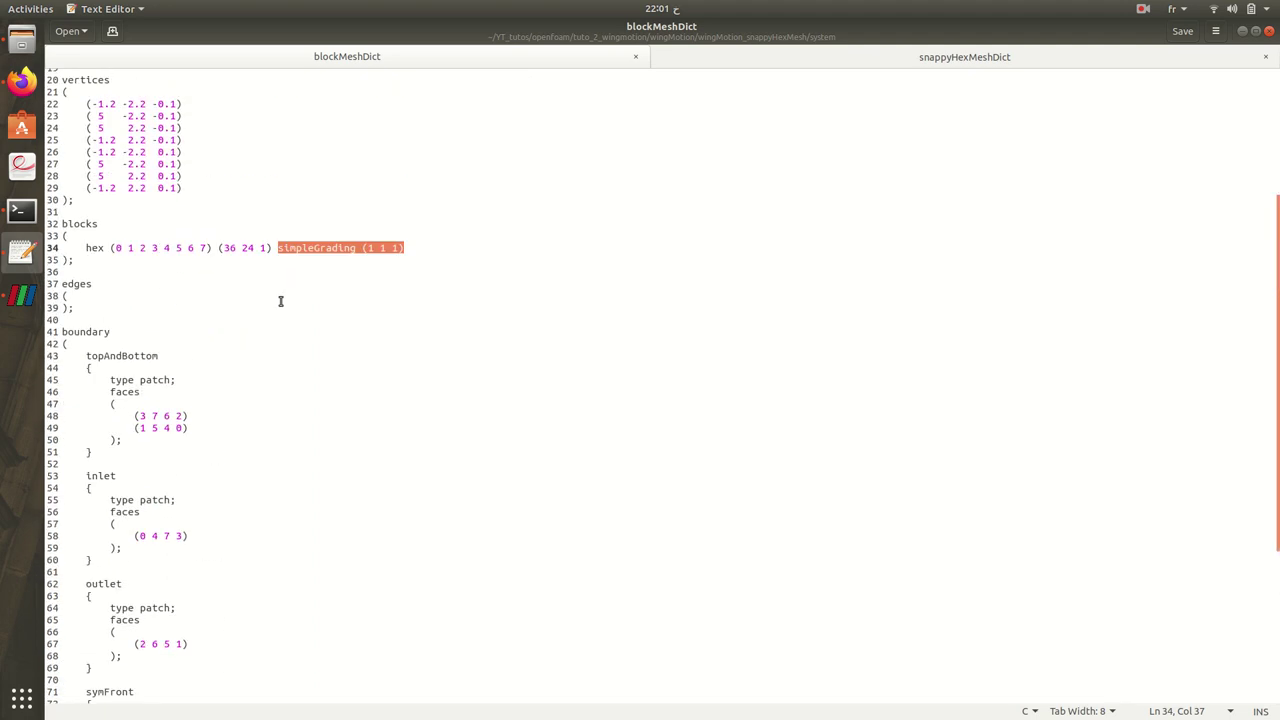
scroll(280, 301, "up", 2)
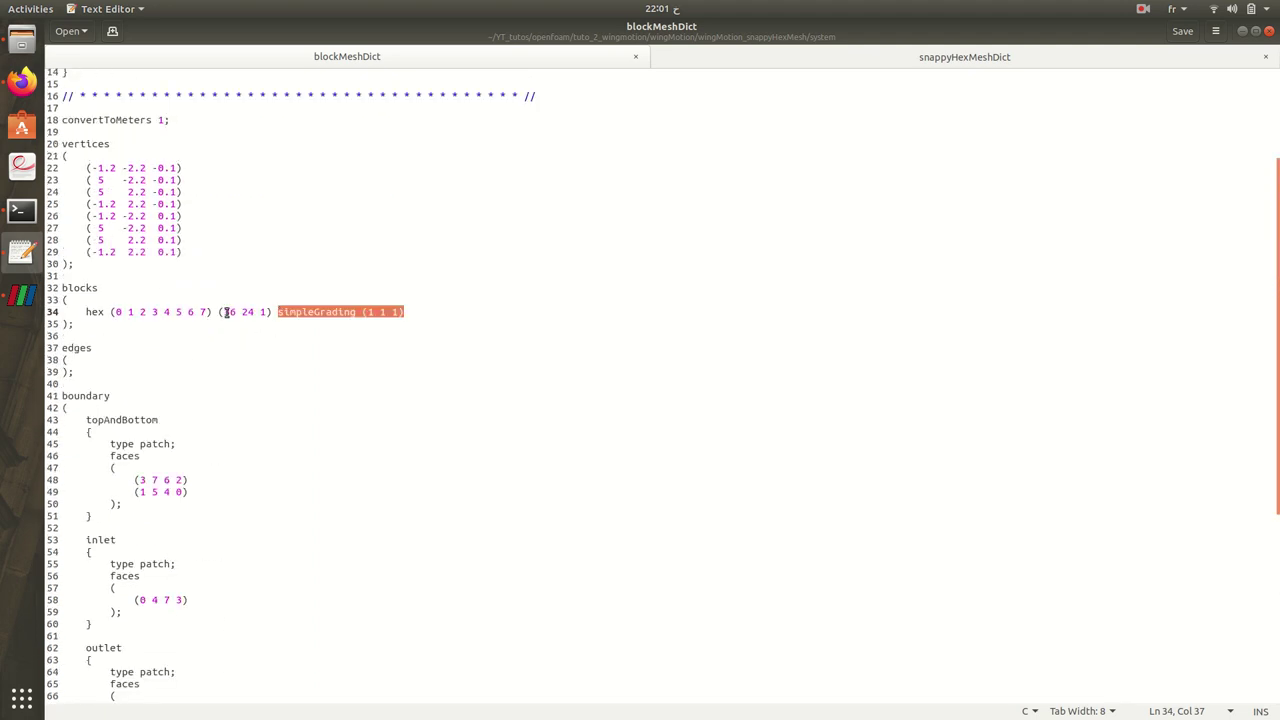
left_click_drag(226, 312, 238, 312)
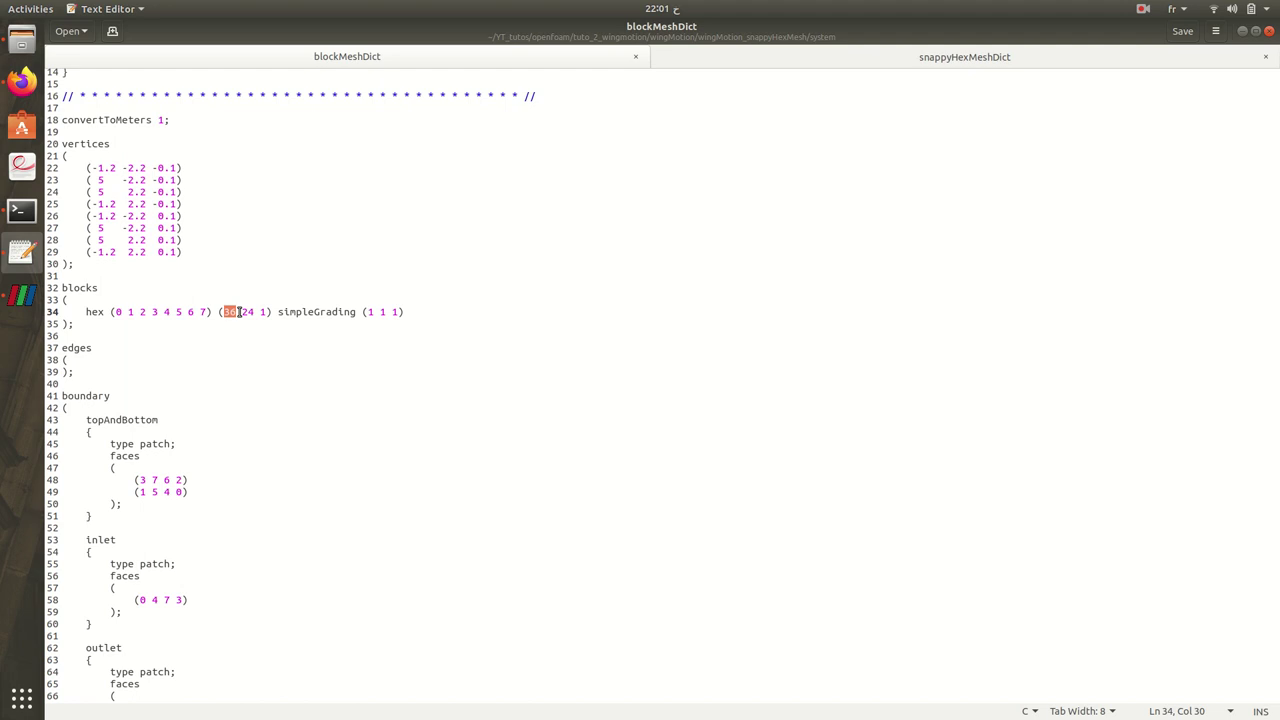
left_click(237, 312)
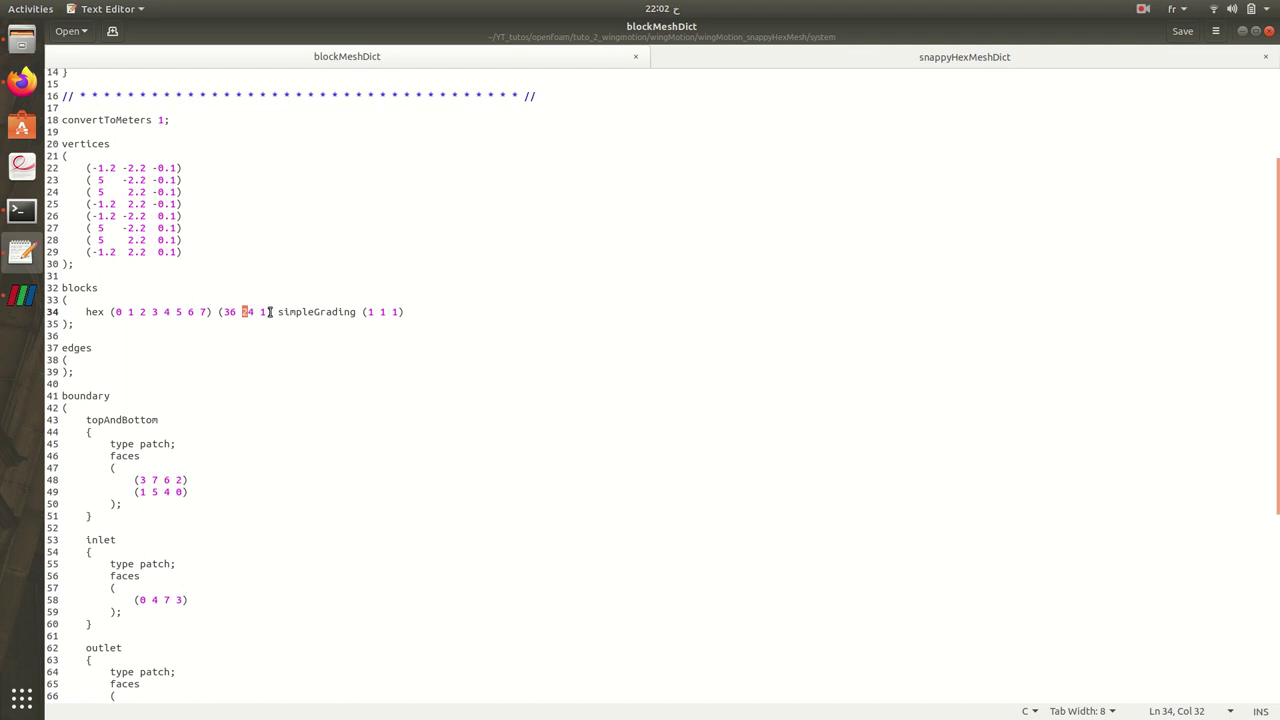
left_click_drag(270, 312, 261, 313)
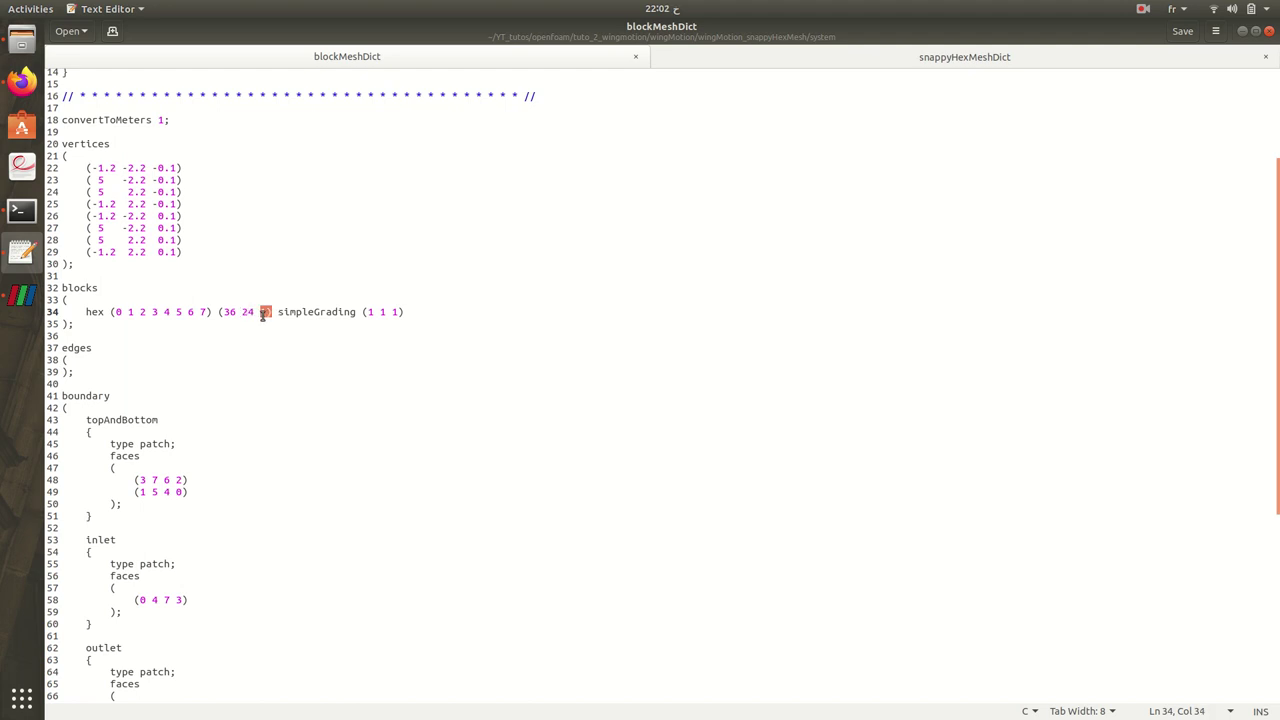
left_click(309, 275)
Step: Run blockMesh in a new terminal tab for the wingMotion_snappyHexMesh case and load the generated mesh with paraFoam
left_click(22, 210)
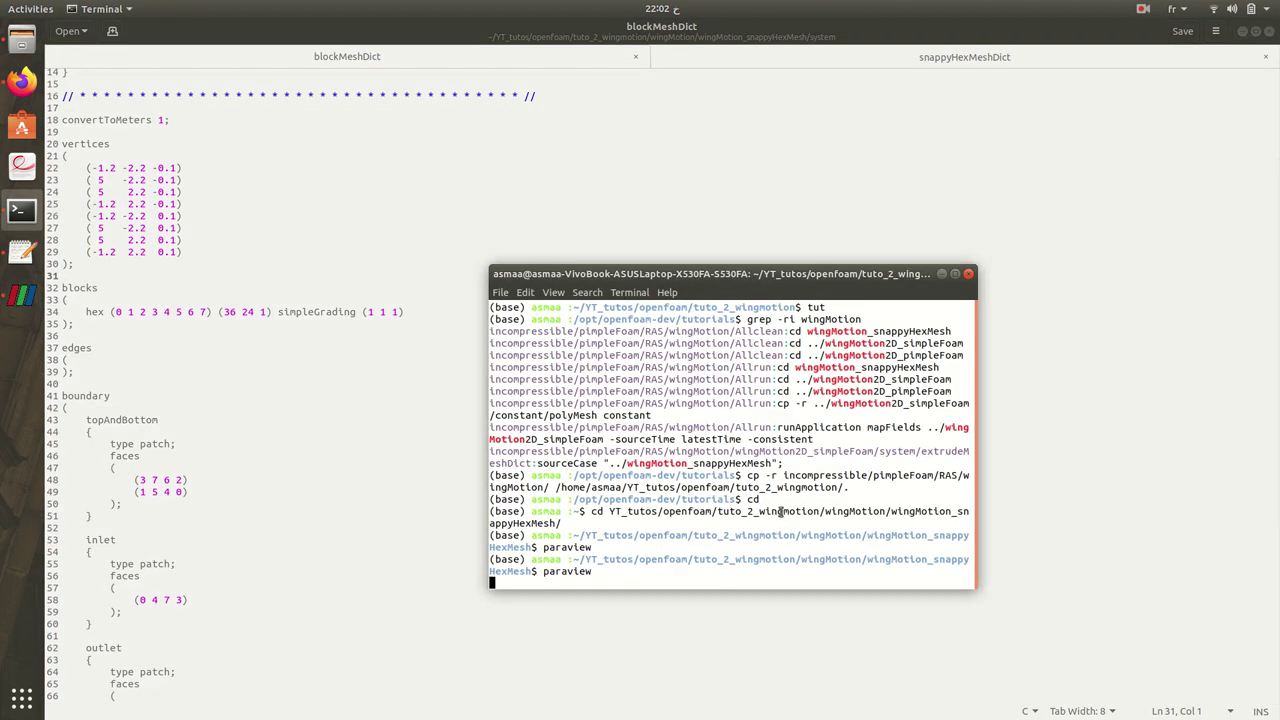
key("ctrl+shift+t")
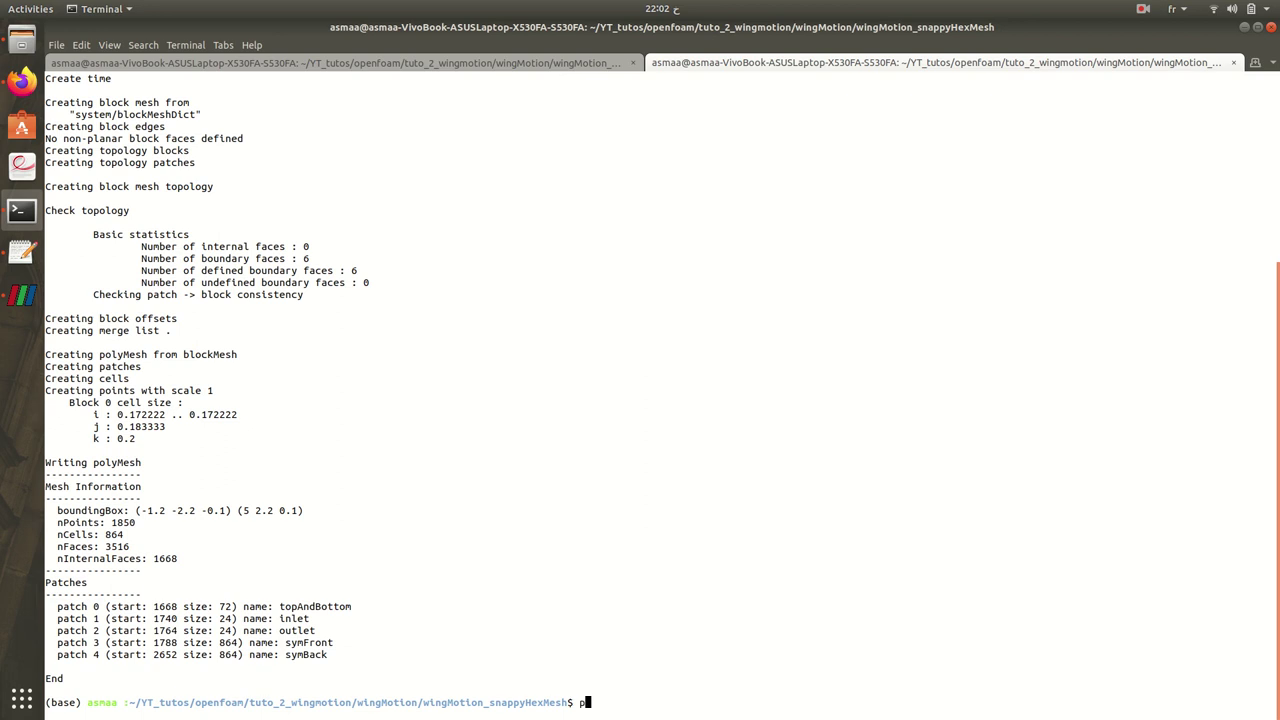
type("araFoam")
key("Return")
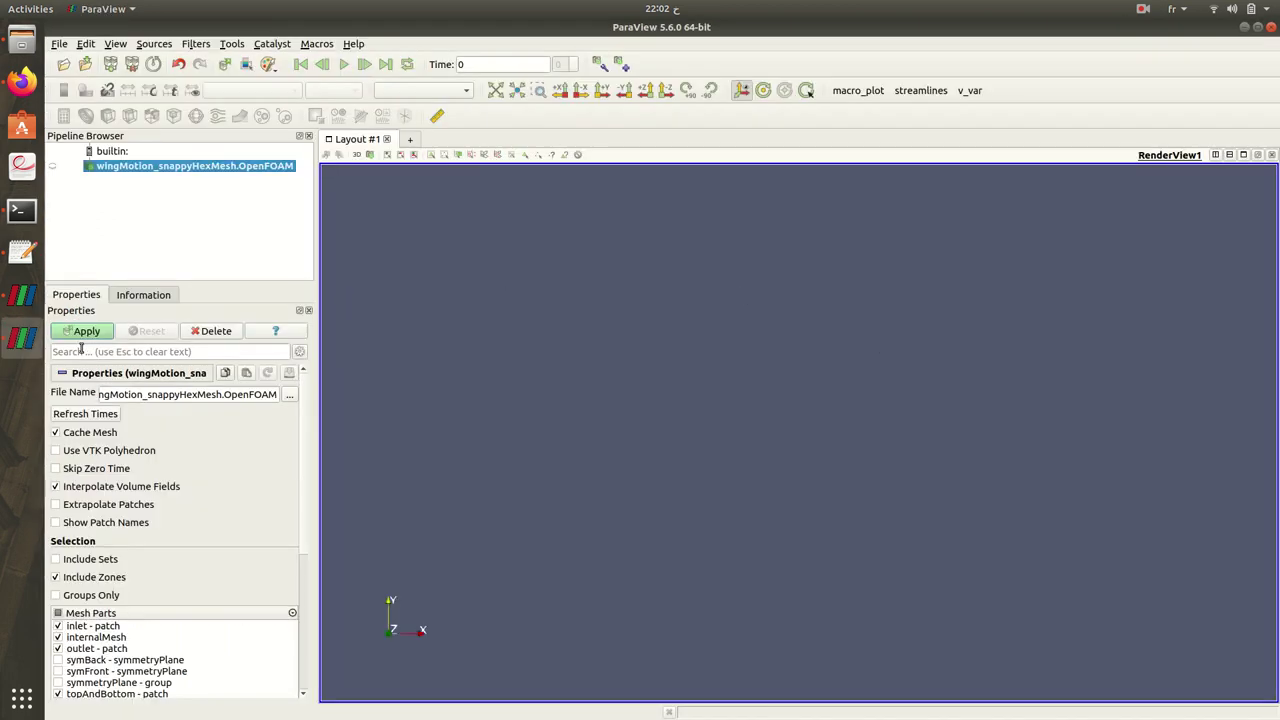
left_click(82, 331)
Step: Display the background mesh as Surface With Edges and inspect its cells from several angles
left_click_drag(516, 326, 545, 300)
left_click(418, 91)
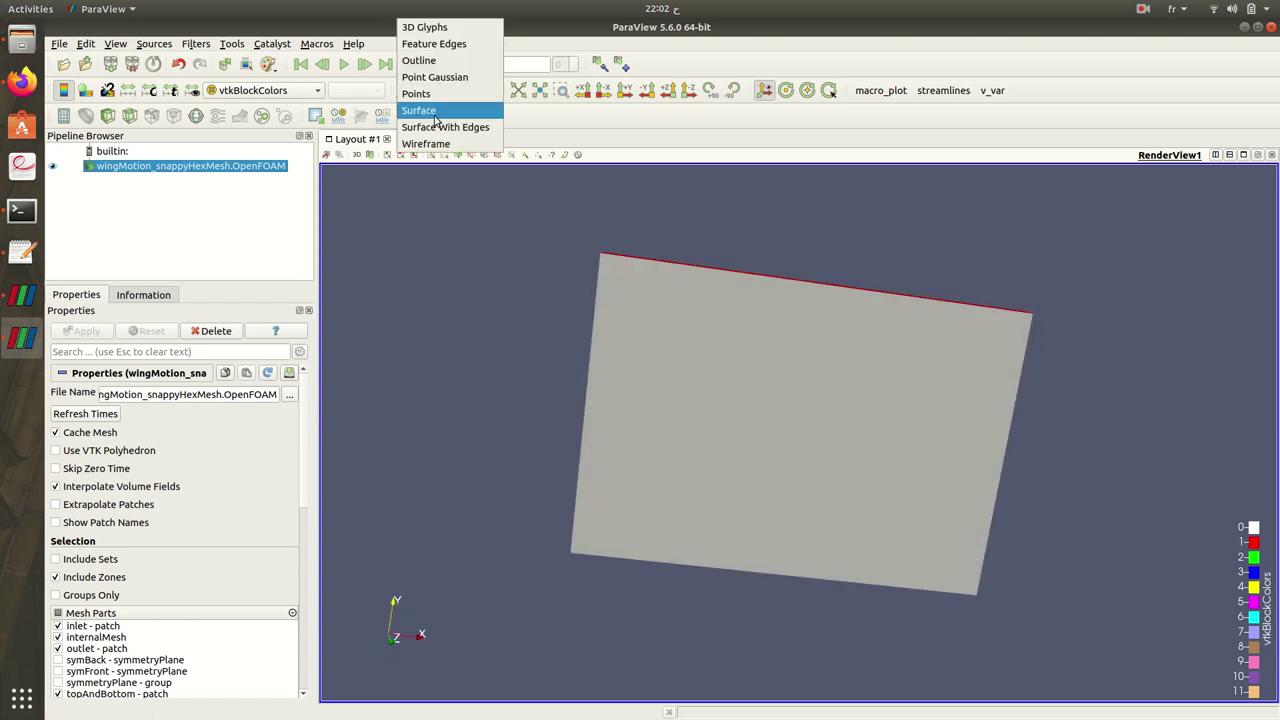
left_click(441, 128)
mouse_move(566, 336)
left_mouse_down()
mouse_move(586, 280)
mouse_move(612, 318)
mouse_move(575, 320)
left_mouse_up()
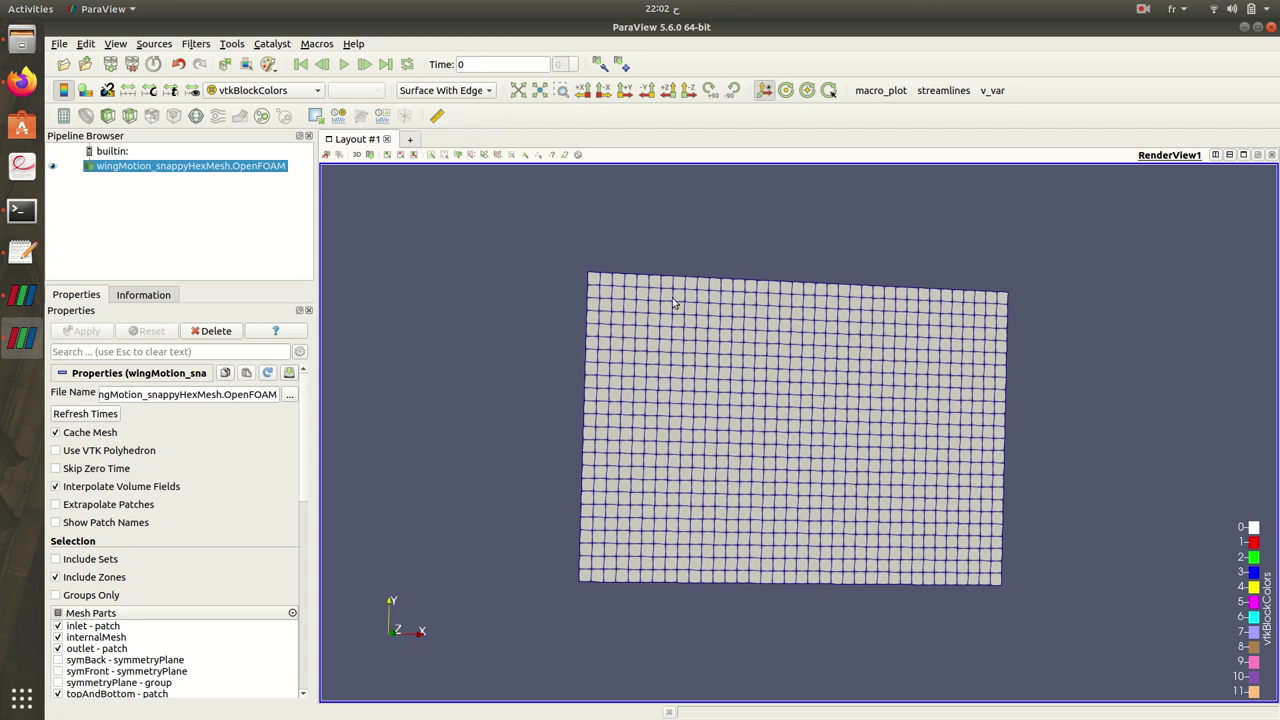
mouse_move(671, 294)
left_mouse_down()
mouse_move(670, 352)
mouse_move(677, 294)
mouse_move(666, 327)
left_mouse_up()
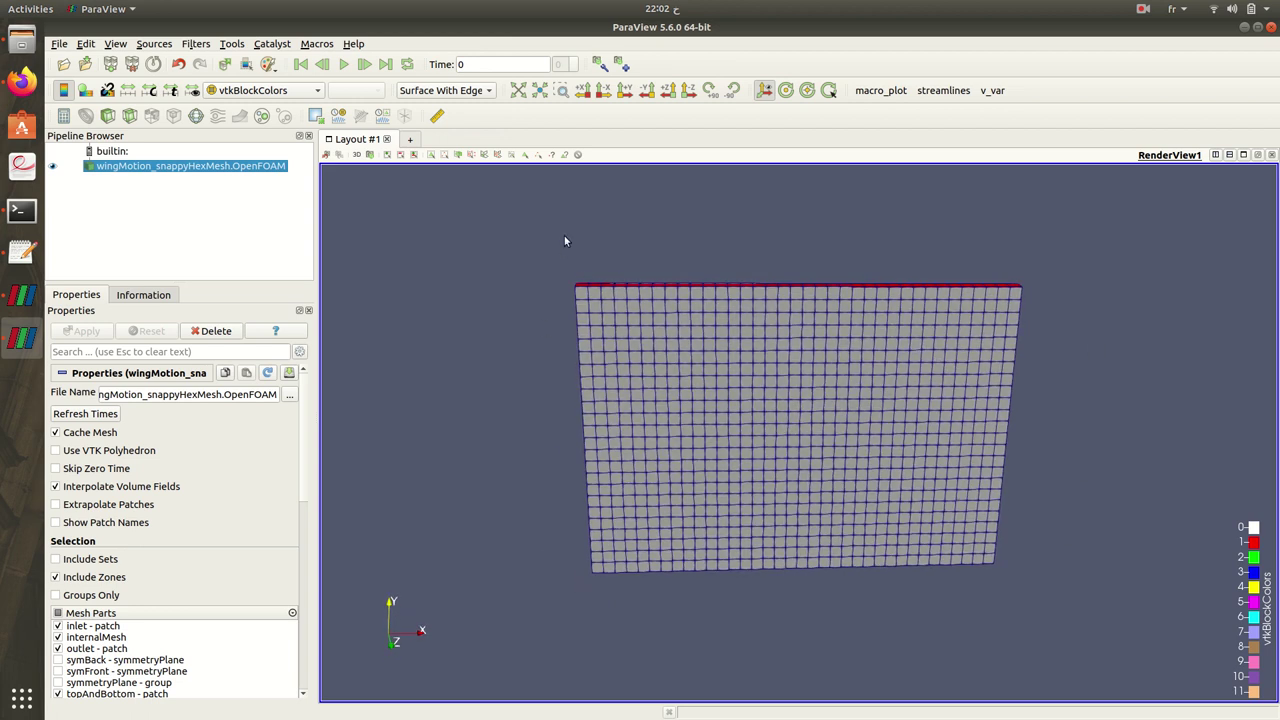
mouse_move(873, 432)
left_mouse_down()
mouse_move(849, 409)
mouse_move(860, 431)
left_mouse_up()
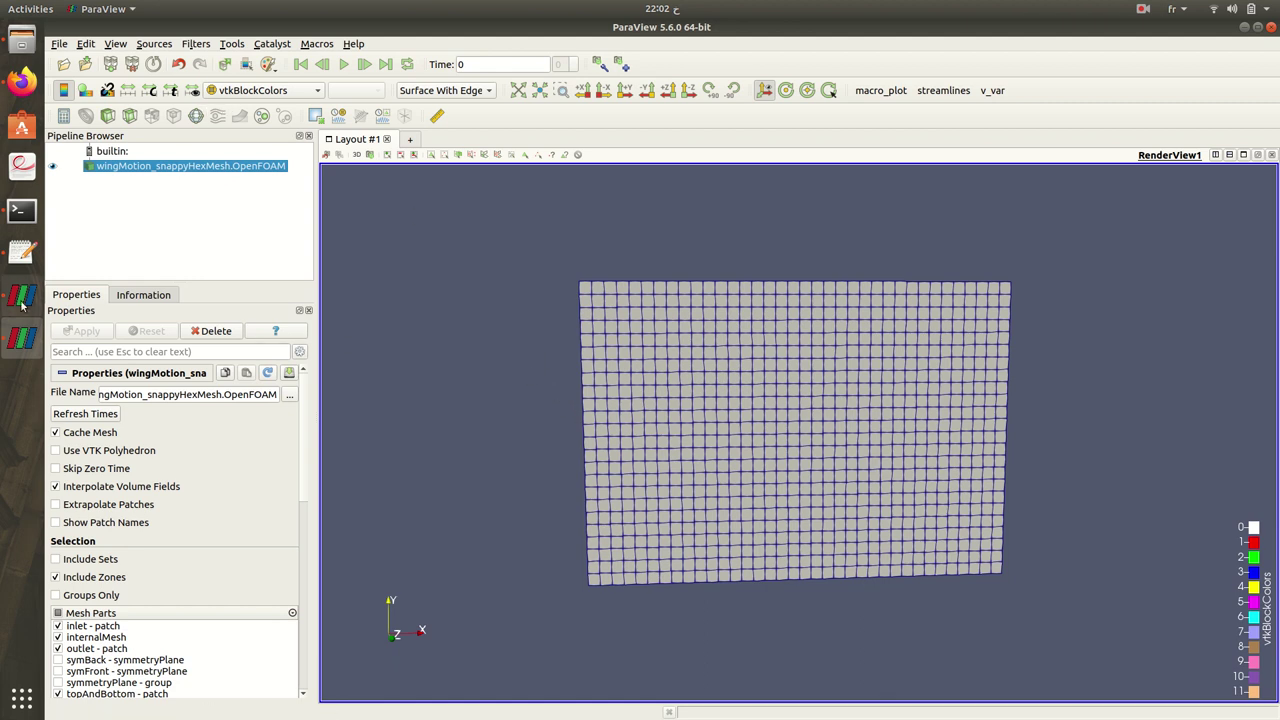
Step: Return to the text editor and set snap to false in snappyHexMeshDict's list of steps to run
left_click(22, 252)
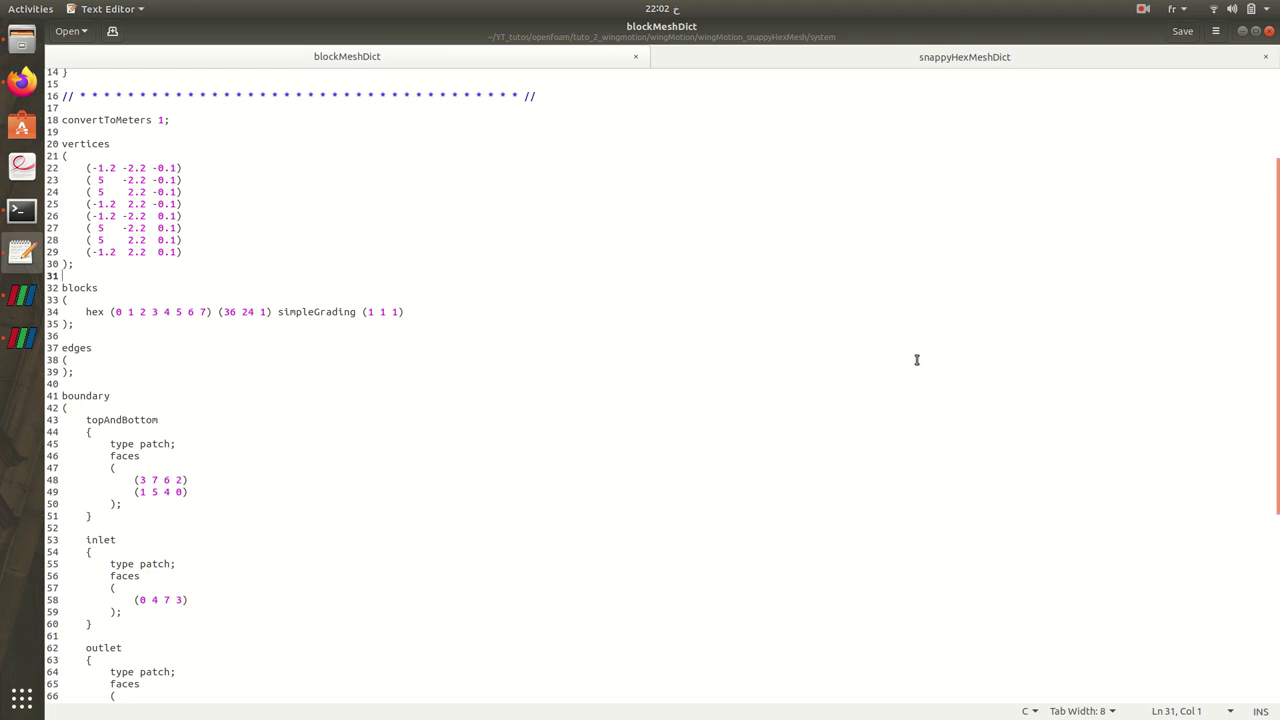
scroll(888, 339, "up", 2)
left_click(738, 60)
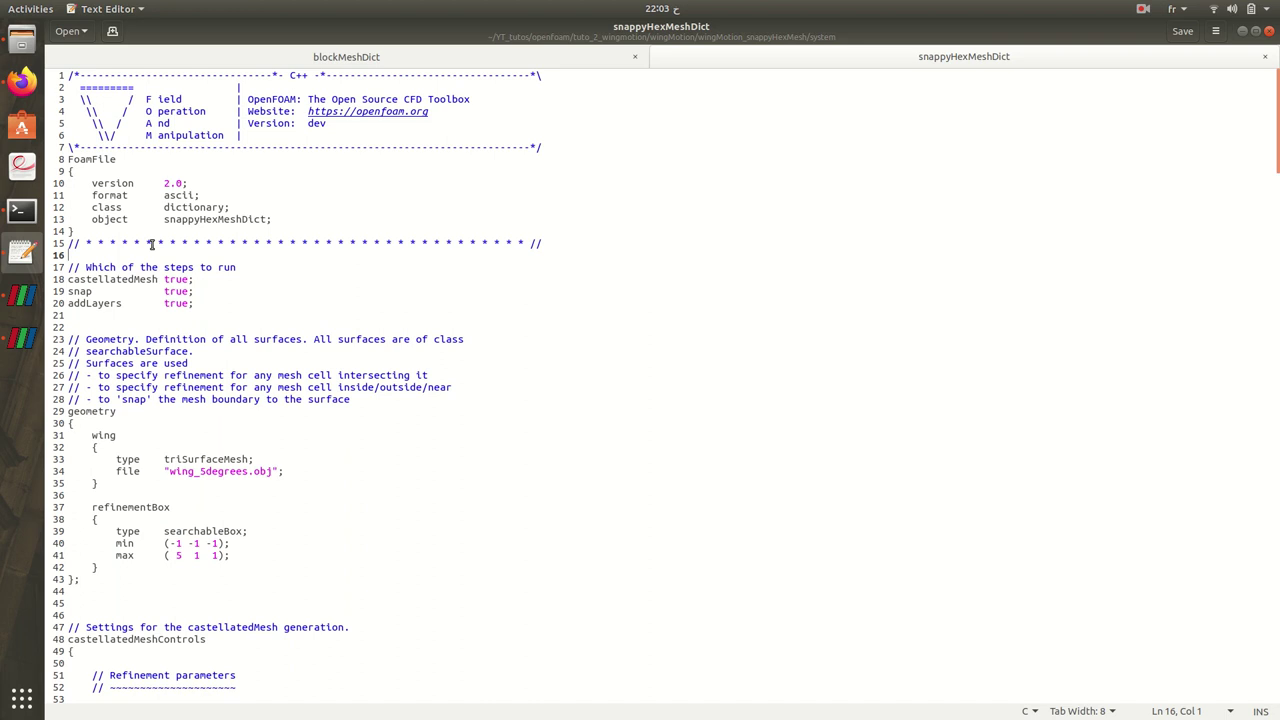
double_click(131, 290)
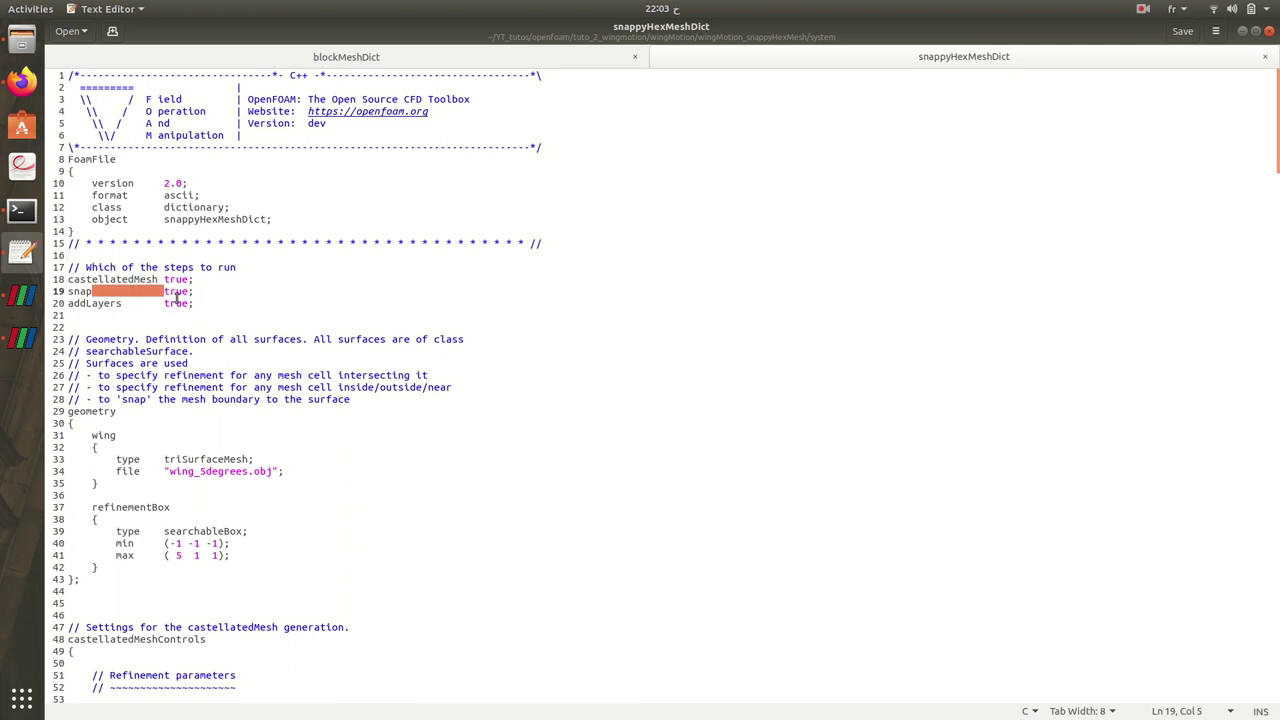
double_click(176, 292)
type("false")
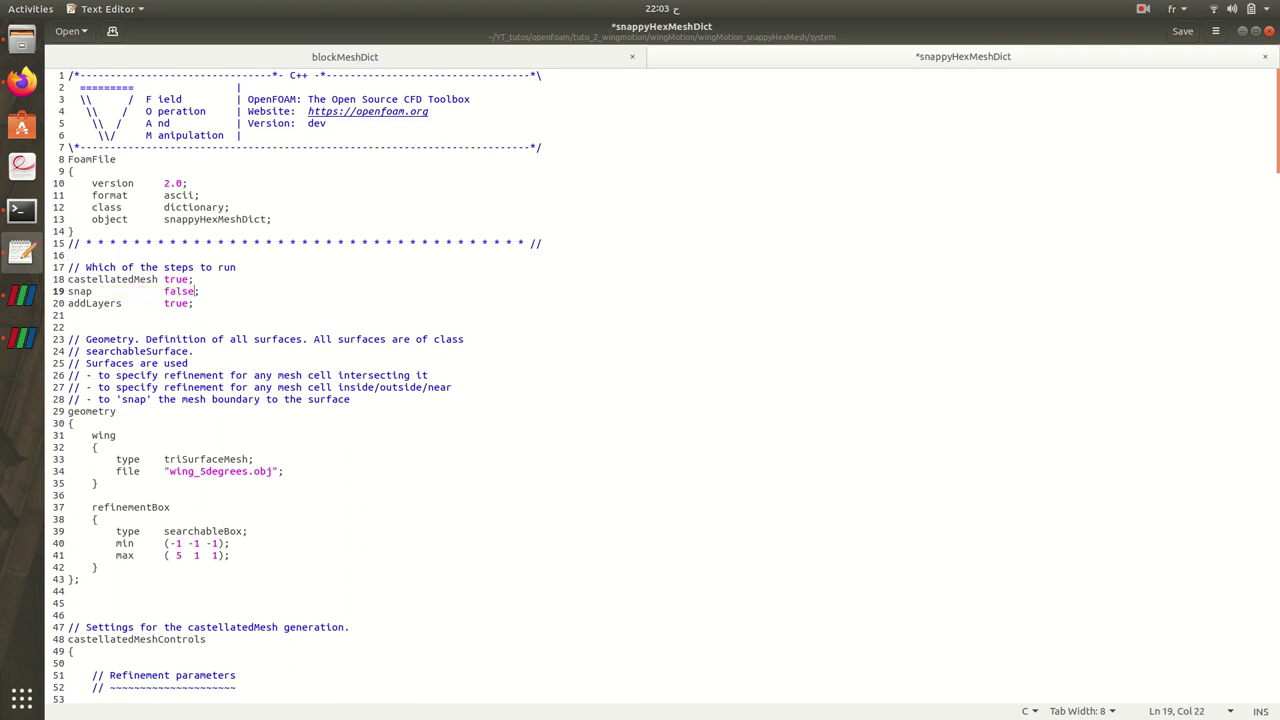
Step: Set addLayers to false in snappyHexMeshDict's list of steps to run and save the file
key("Down")
key("BackSpace")
key("BackSpace")
type("false")
key("ctrl+s")
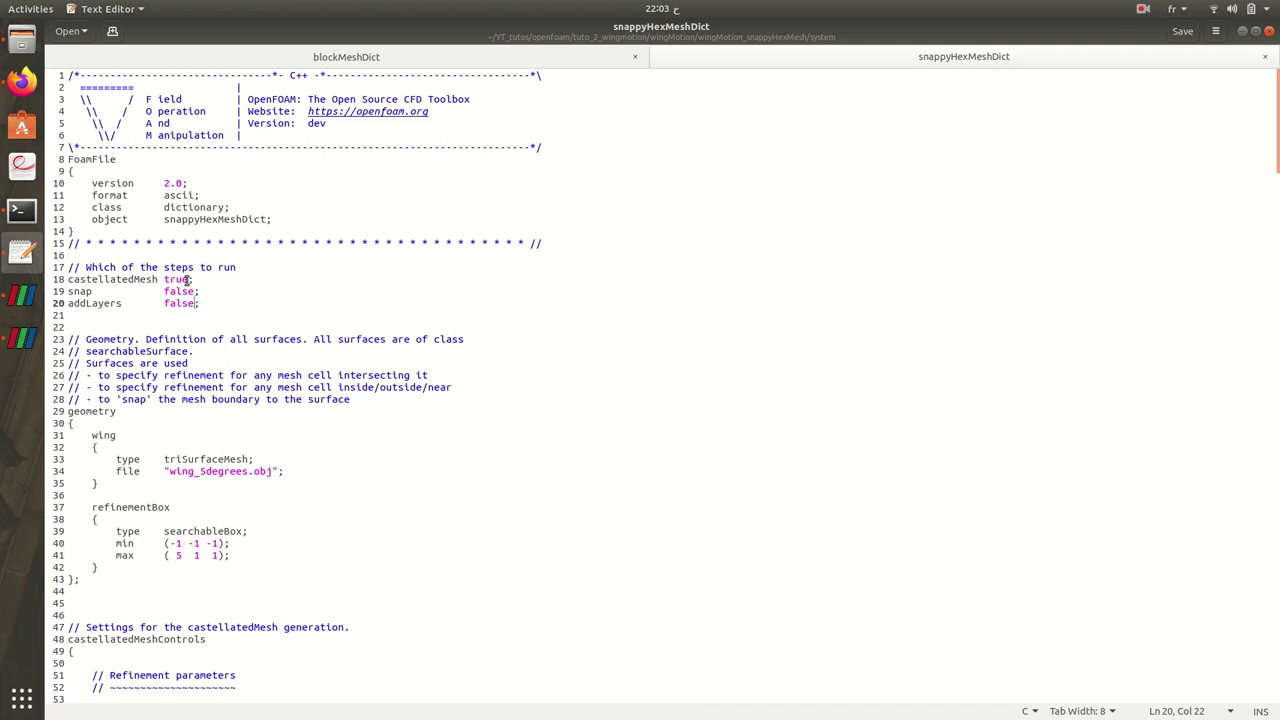
Step: Switch to Firefox and examine the cell splitting and cell removal figures in the snappyHexMesh user guide
left_click_drag(189, 279, 165, 279)
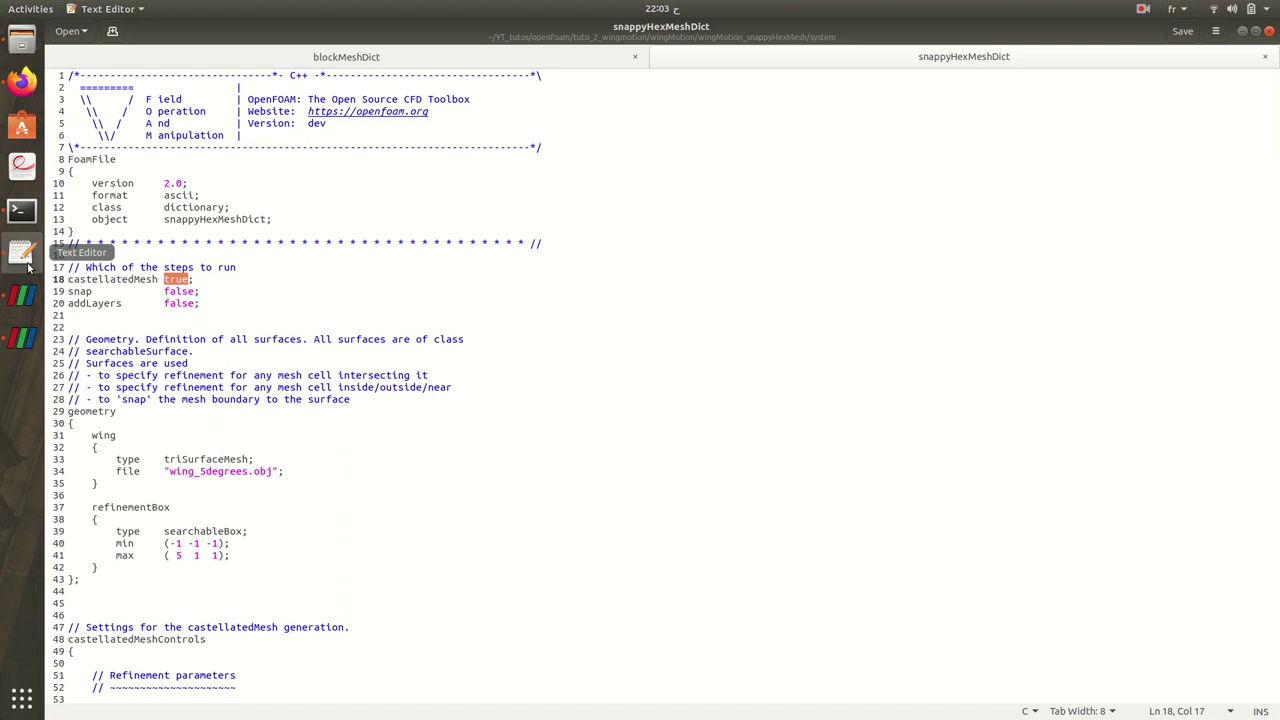
left_click(22, 81)
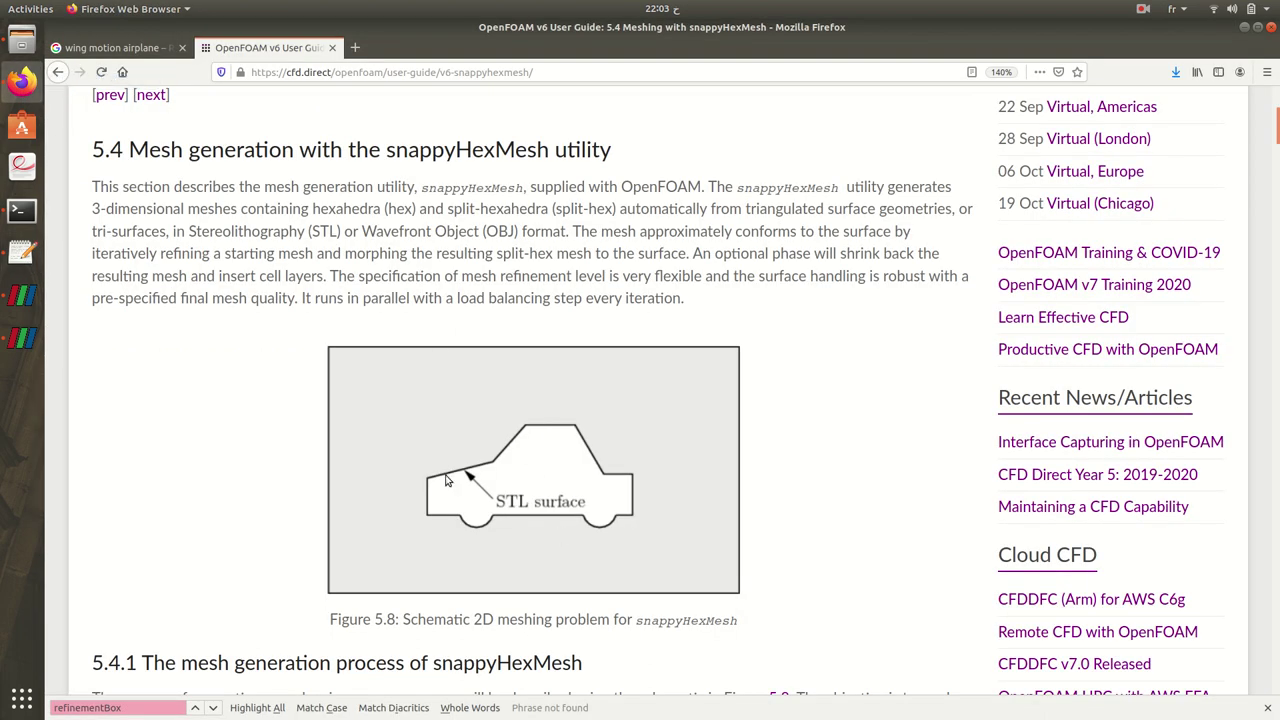
scroll(560, 455, "down", 5)
scroll(560, 455, "down", 20)
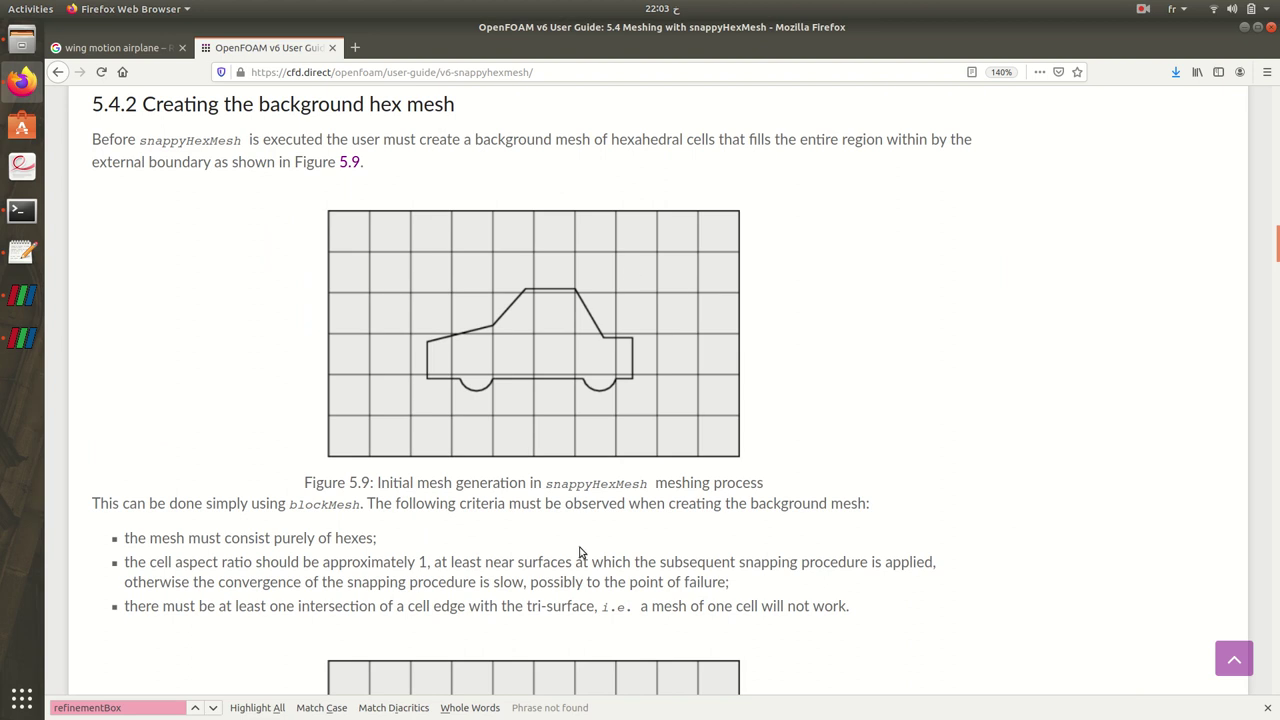
scroll(640, 477, "down", 20)
scroll(633, 484, "down", 9)
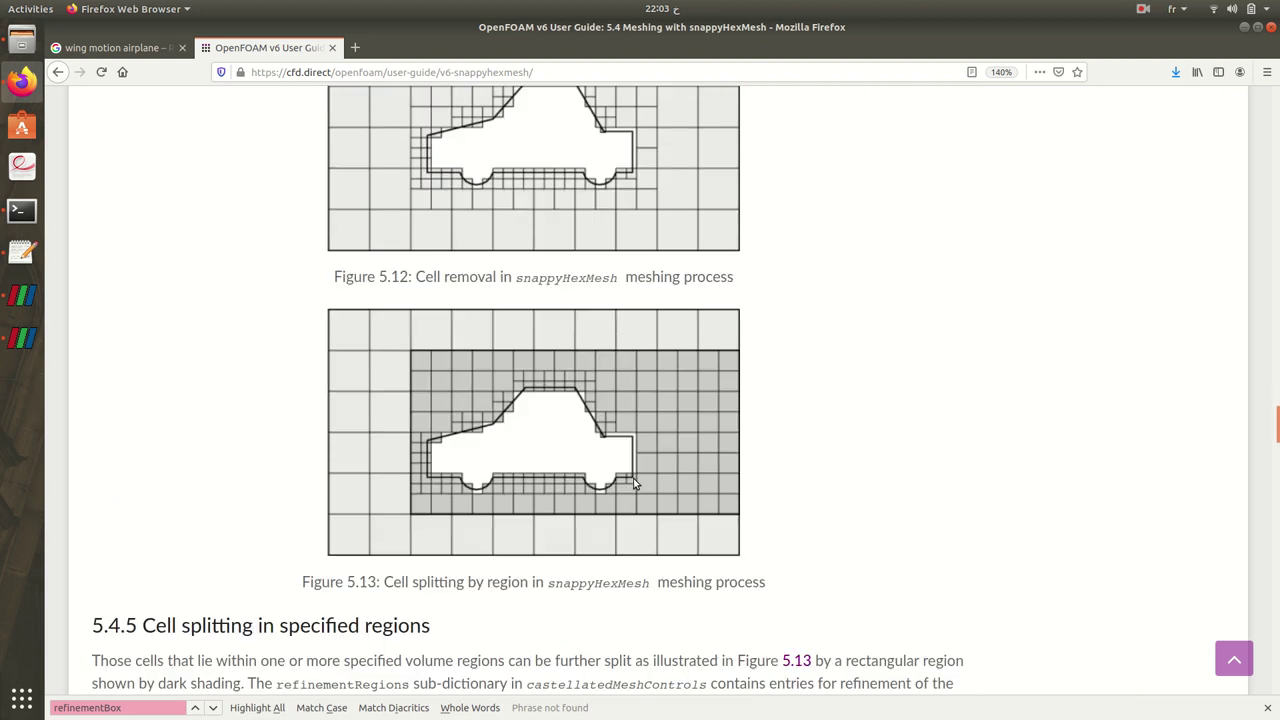
scroll(626, 460, "up", 4)
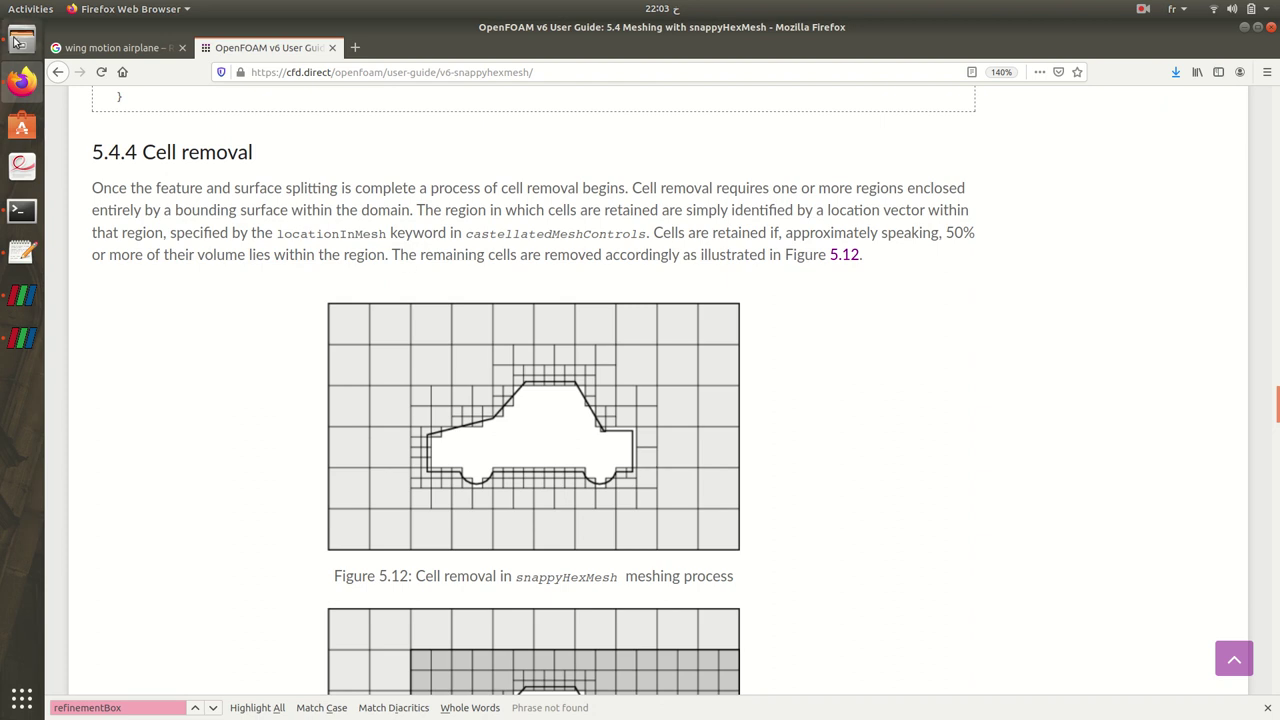
Step: Return to the text editor and review the castellatedMesh, snap and addLayers switches in snappyHexMeshDict
left_click(22, 252)
left_click(209, 283)
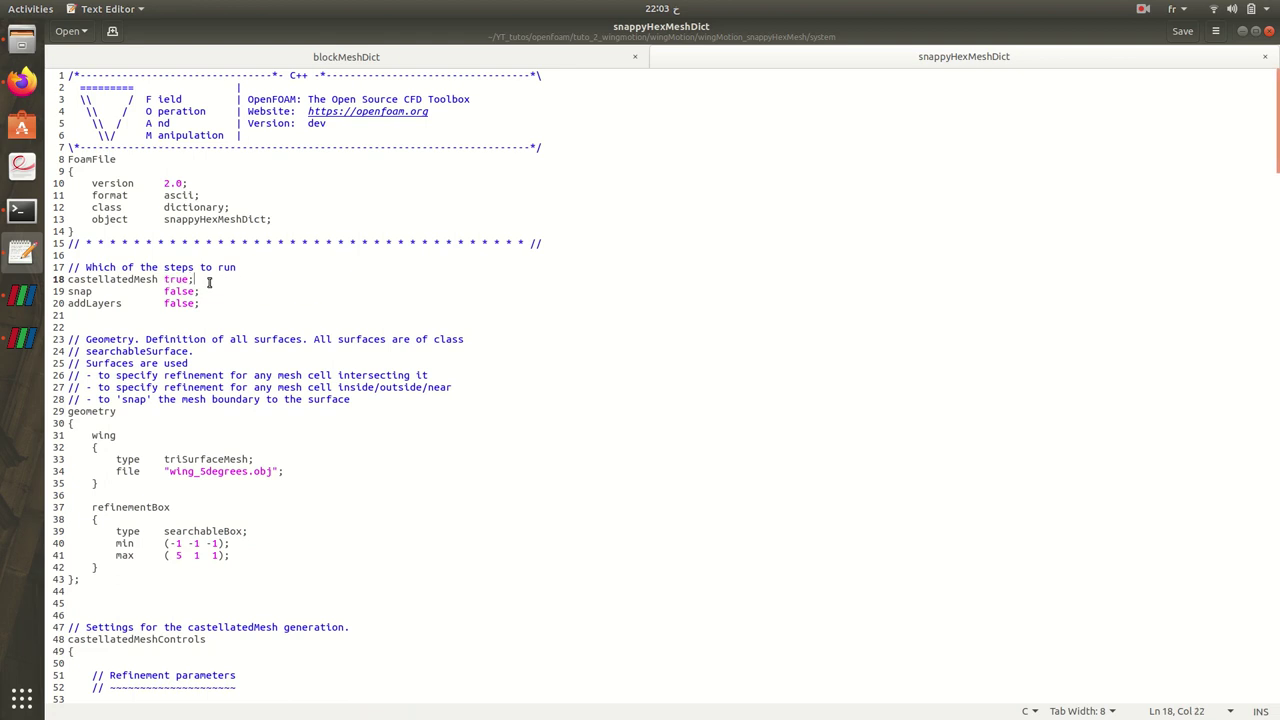
left_click(178, 279)
left_click_drag(69, 291, 226, 314)
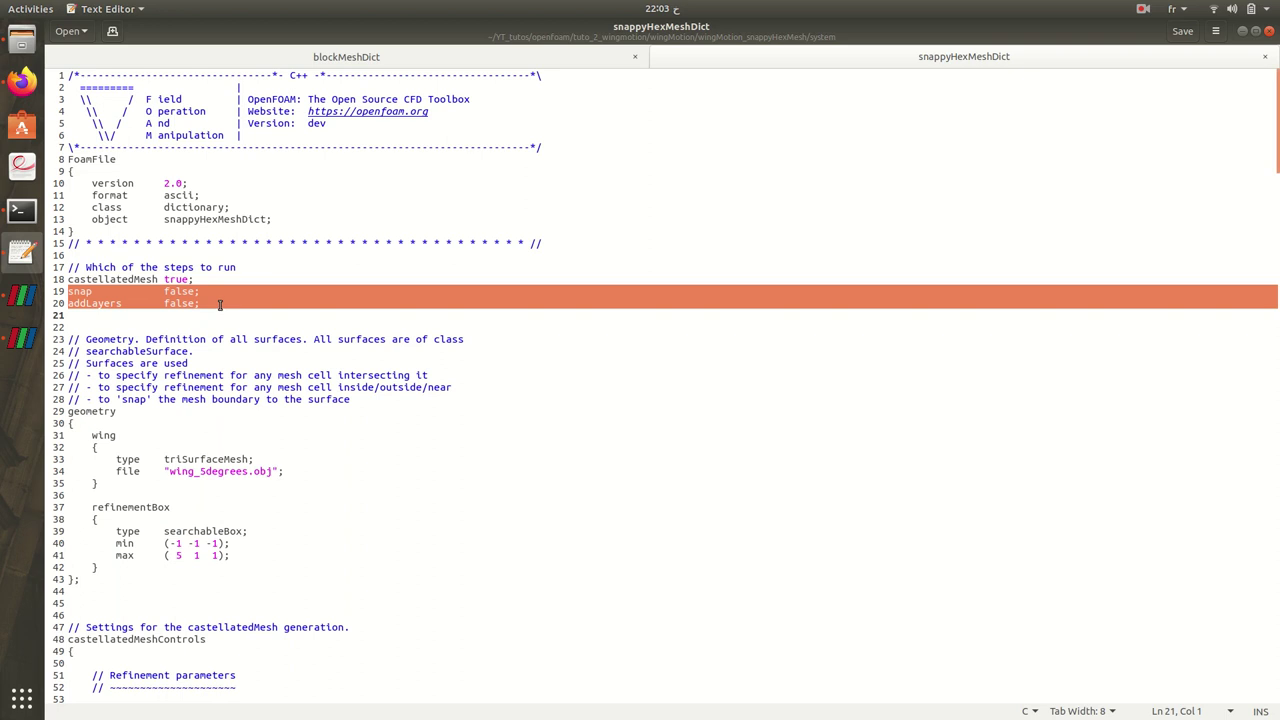
Step: Examine the wing entry in the geometry section, including its surface type and its geometry file name
scroll(215, 362, "down", 2)
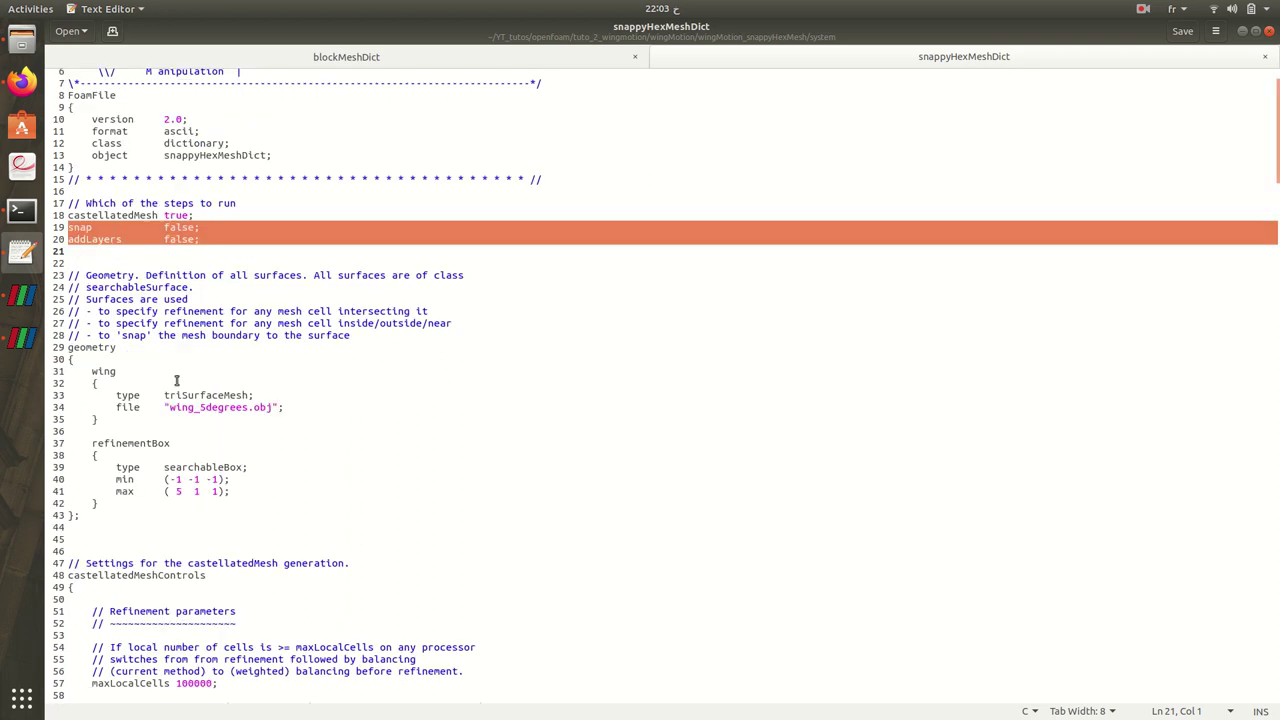
left_click(90, 371)
left_click_drag(90, 371, 231, 420)
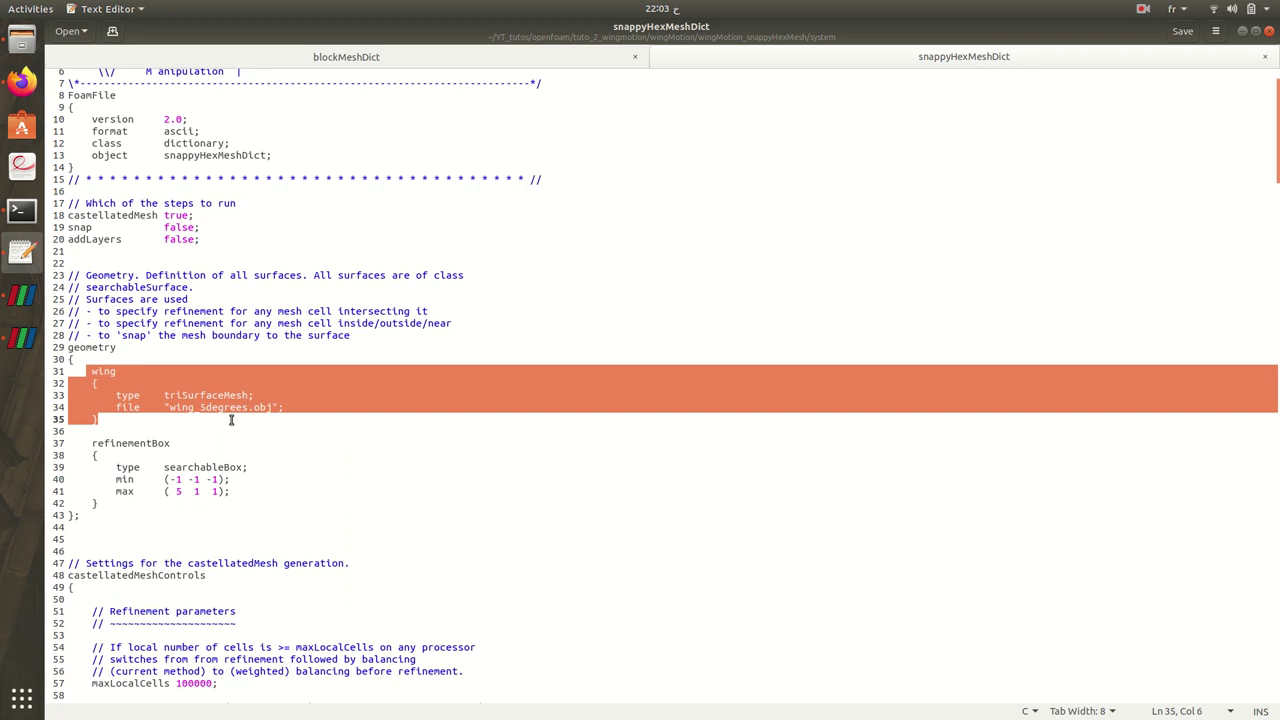
left_click(104, 371)
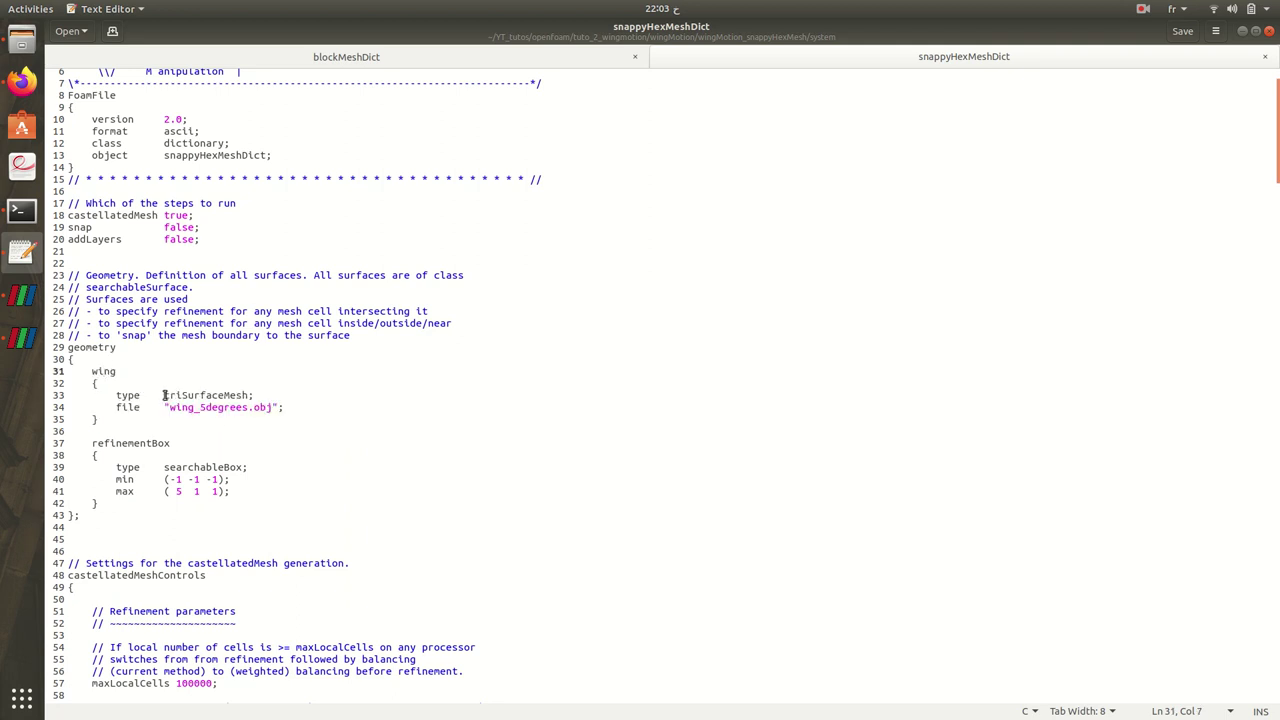
left_click_drag(164, 395, 244, 396)
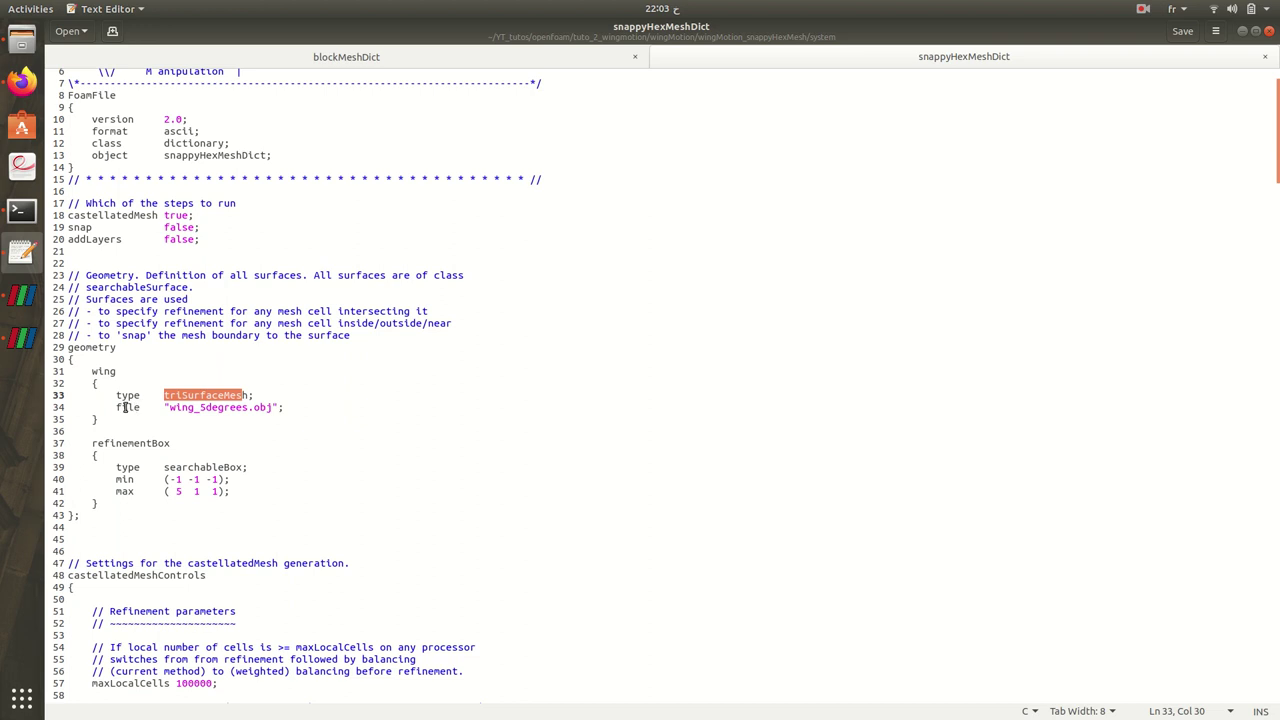
left_click_drag(117, 407, 203, 407)
left_click(203, 407)
double_click(203, 407)
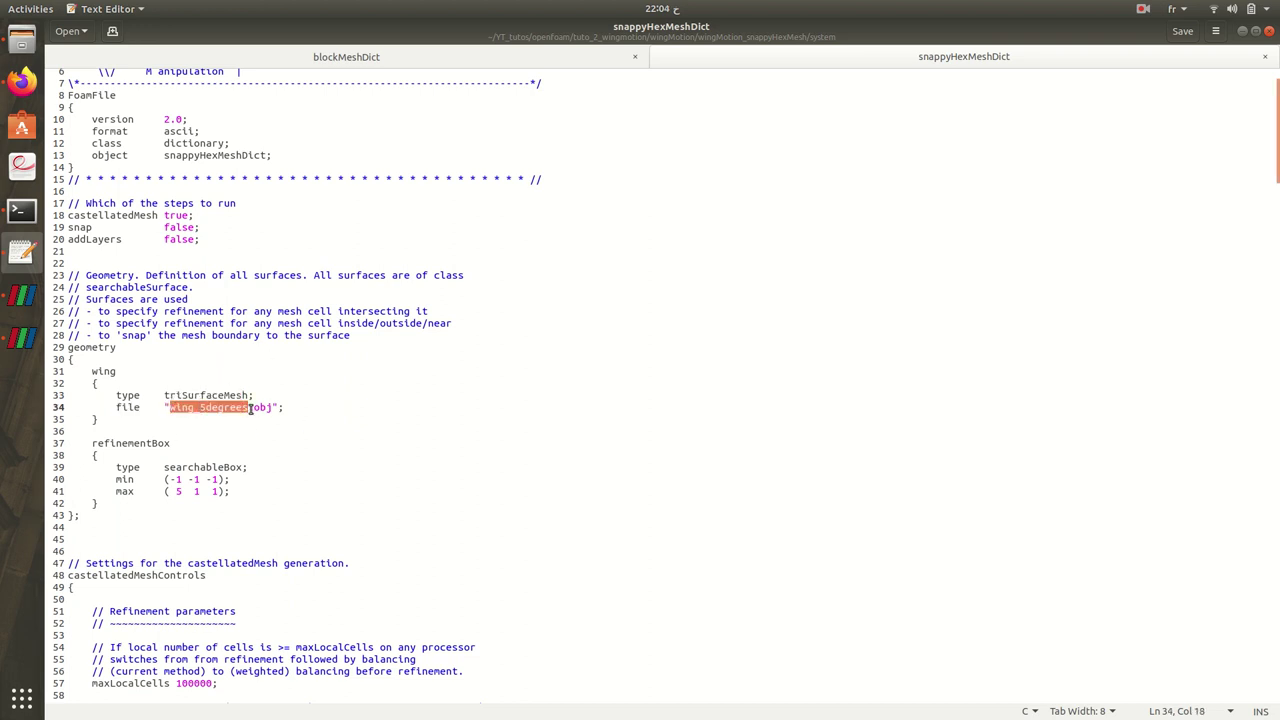
left_click(251, 408)
double_click(236, 408)
Step: Switch to Files and locate wing_5degrees.obj in the wingMotion_snappyHexMesh case's constant/triSurface folder
right_click(22, 66)
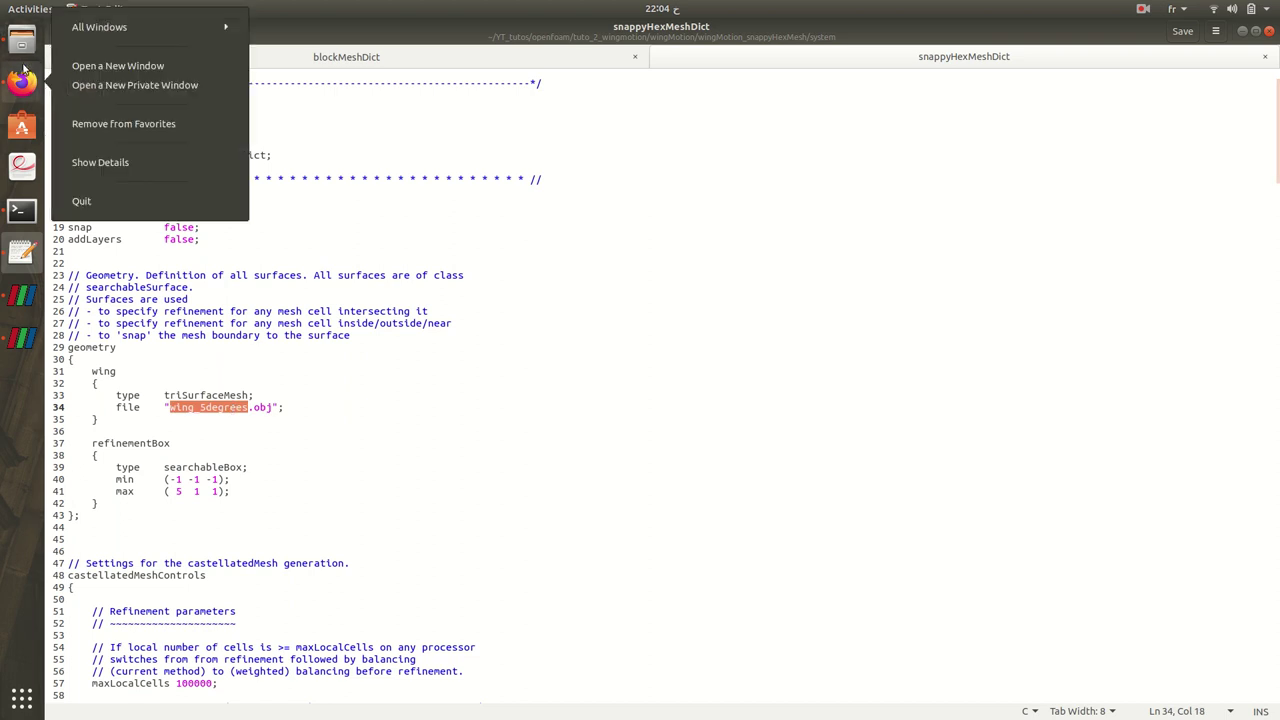
left_click(22, 42)
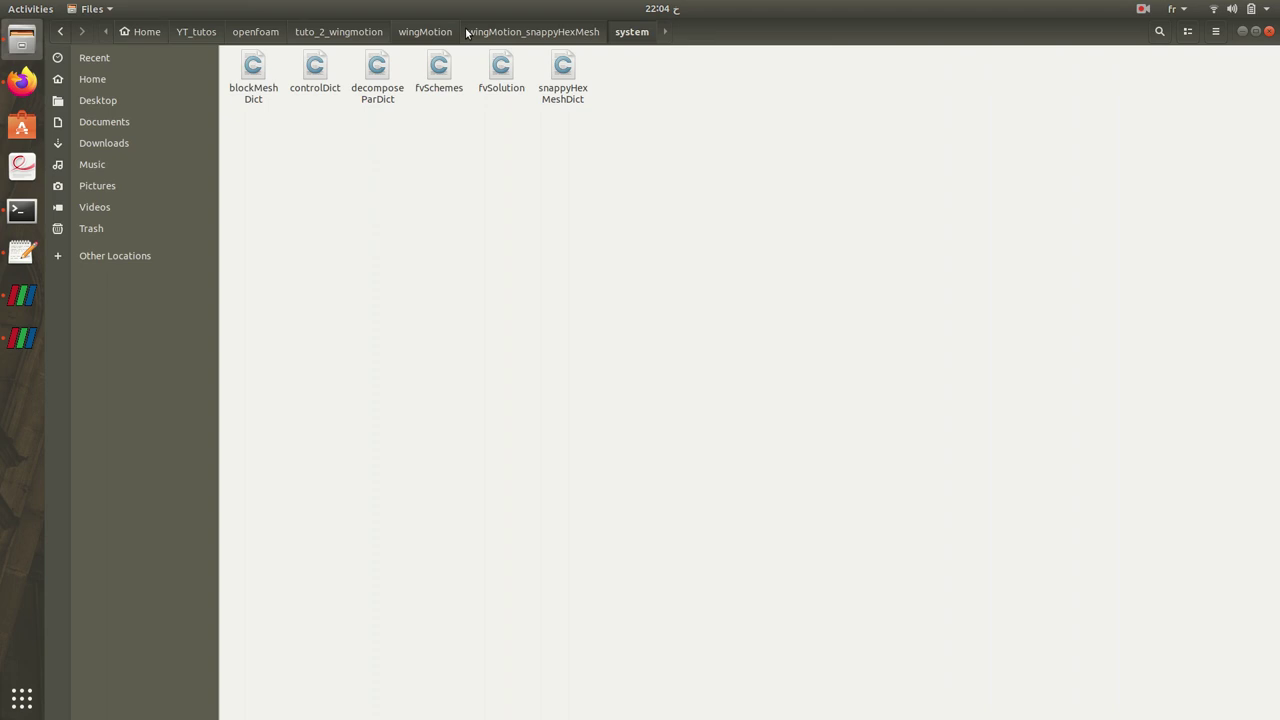
left_click(578, 32)
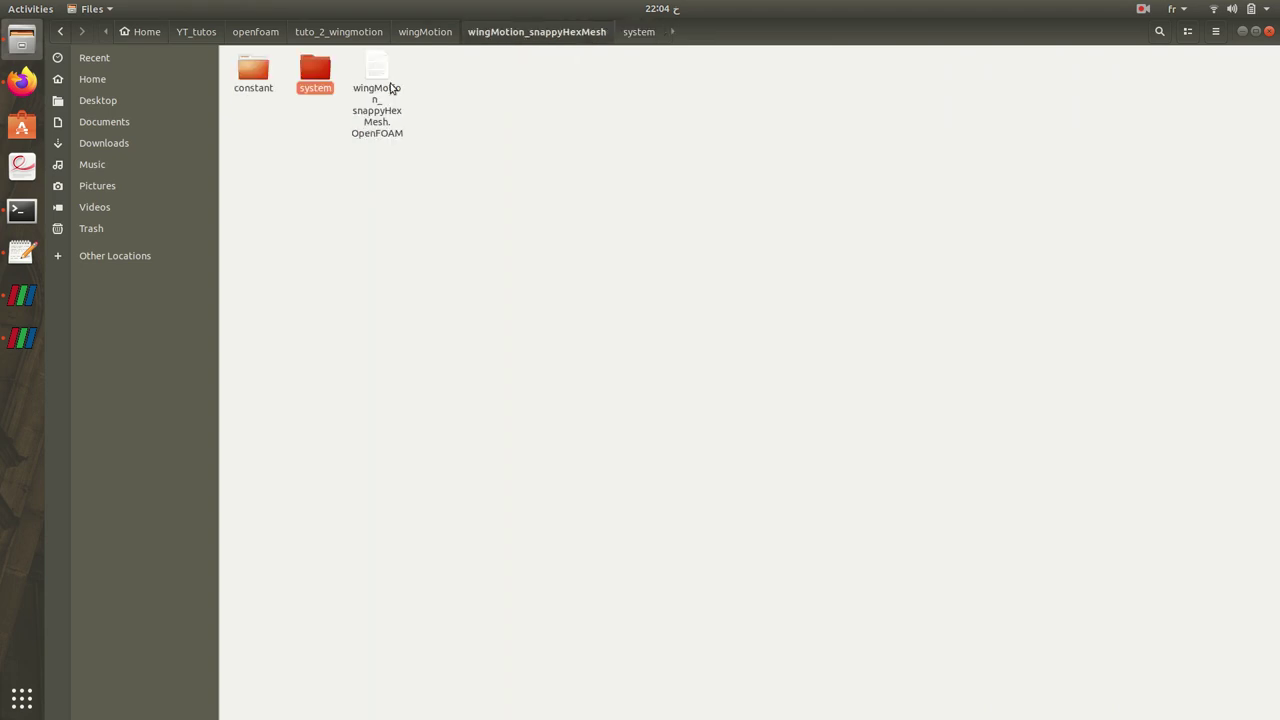
double_click(253, 72)
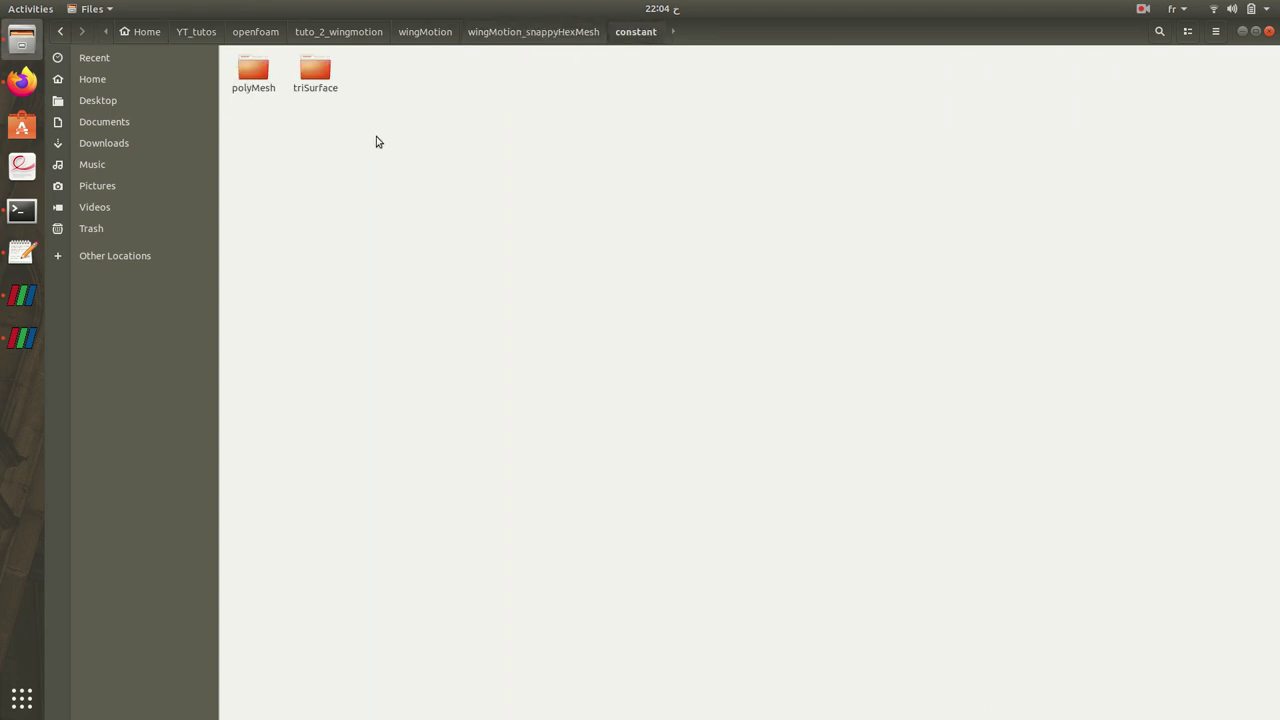
double_click(315, 70)
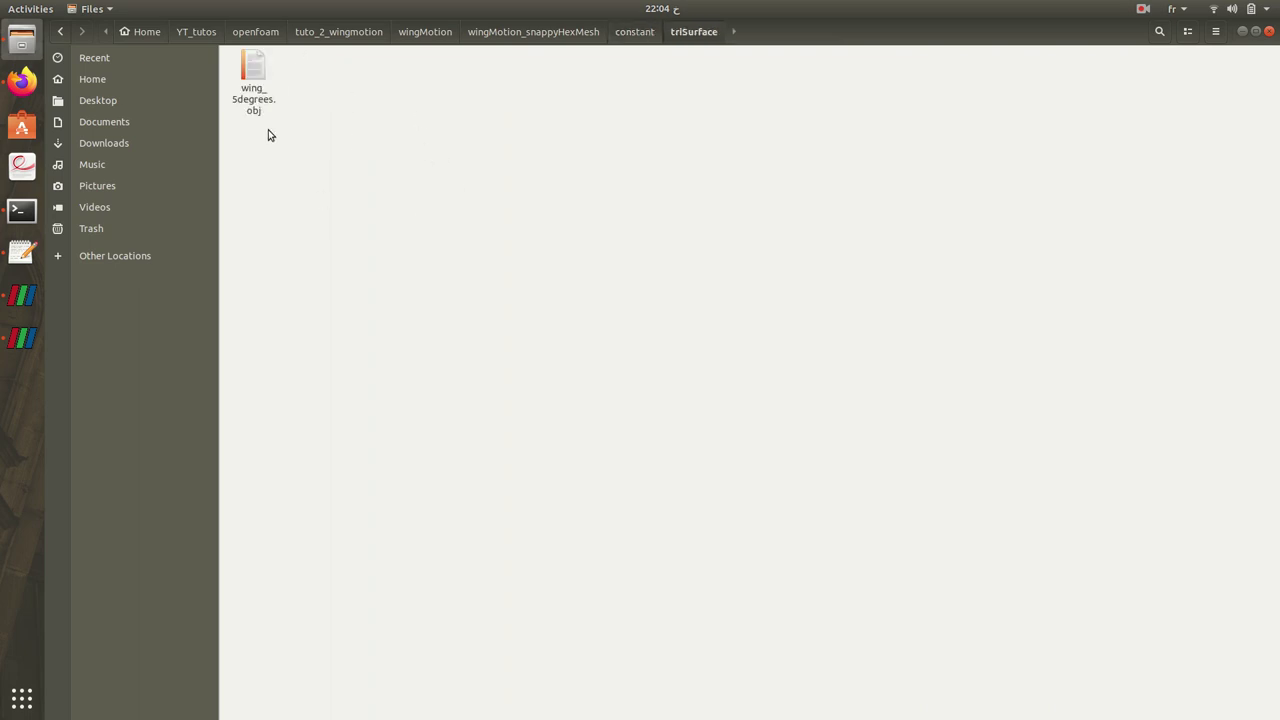
left_click(255, 95)
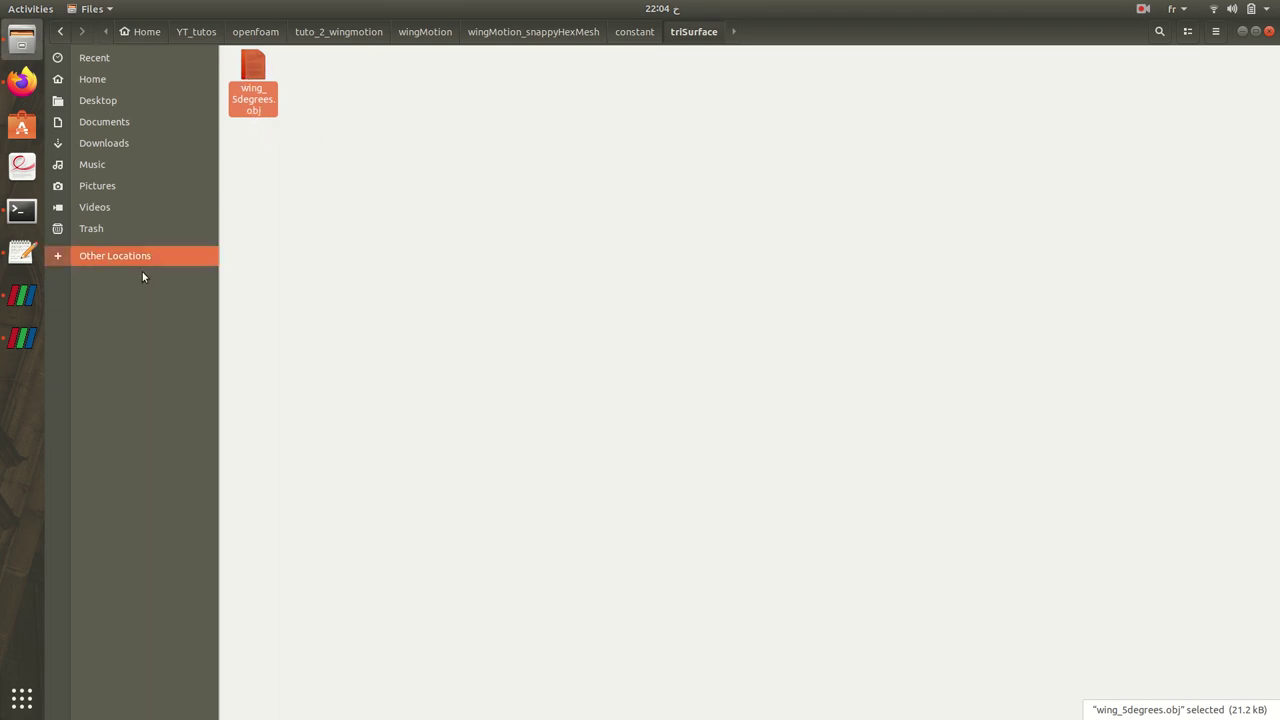
Step: Return to the text editor and review snappyHexMeshDict's castellatedMeshControls, snapControls and addLayersControls sections
left_click(22, 252)
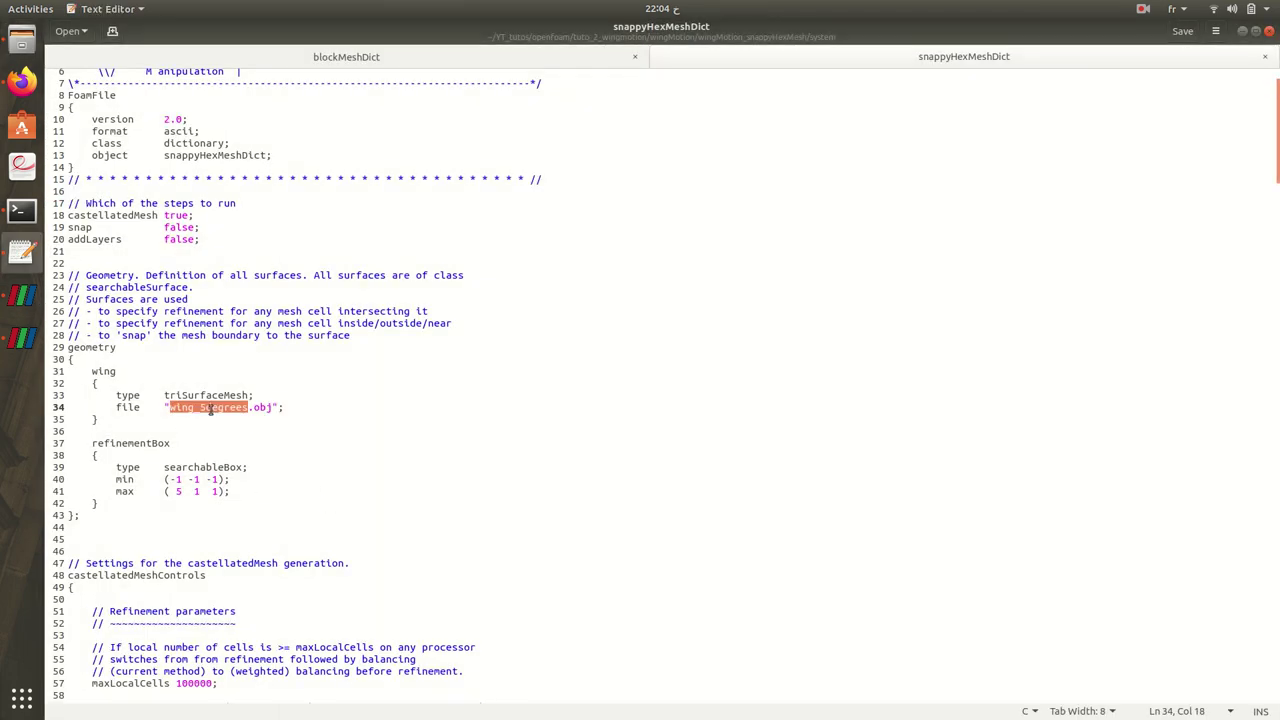
scroll(243, 412, "down", 2)
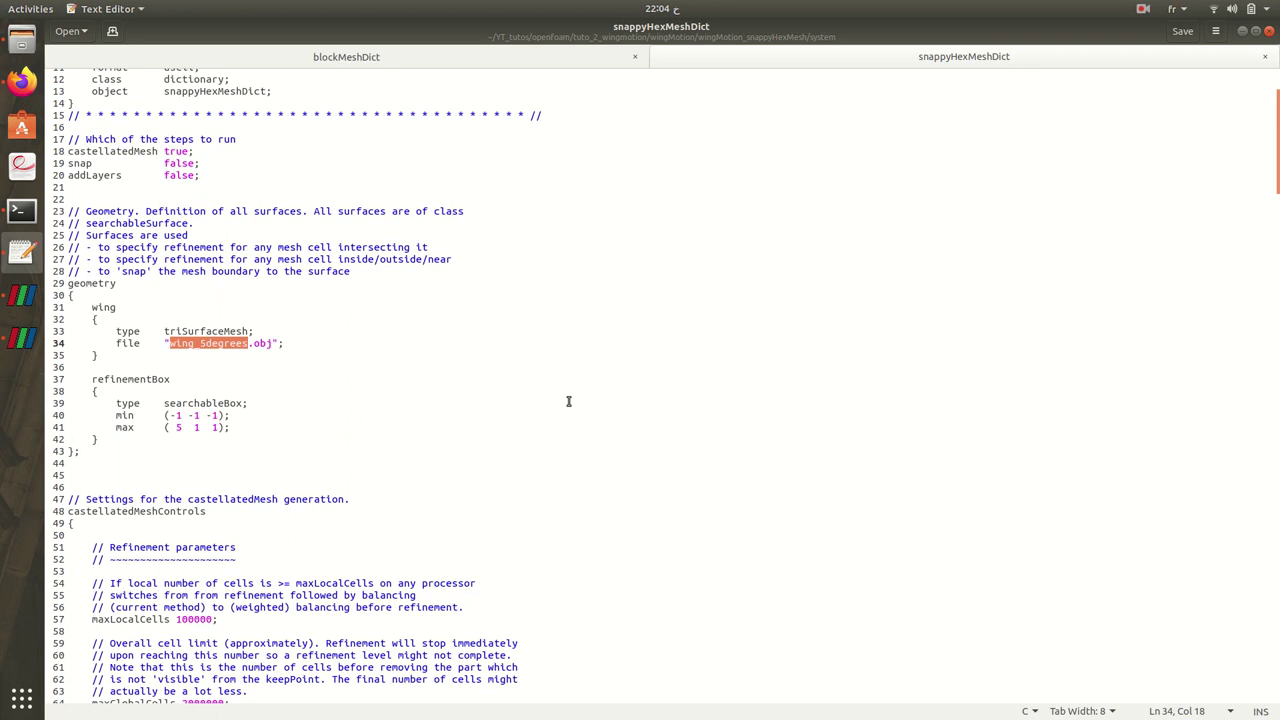
scroll(514, 398, "down", 5)
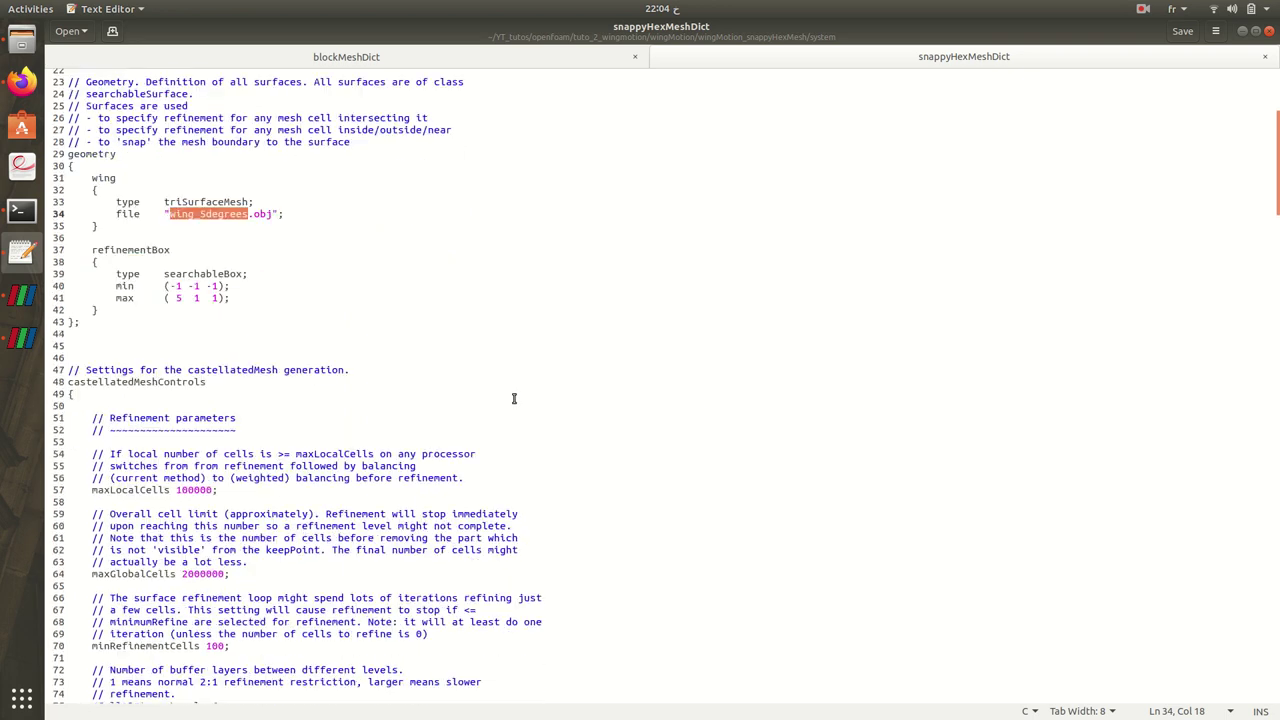
scroll(397, 497, "down", 2)
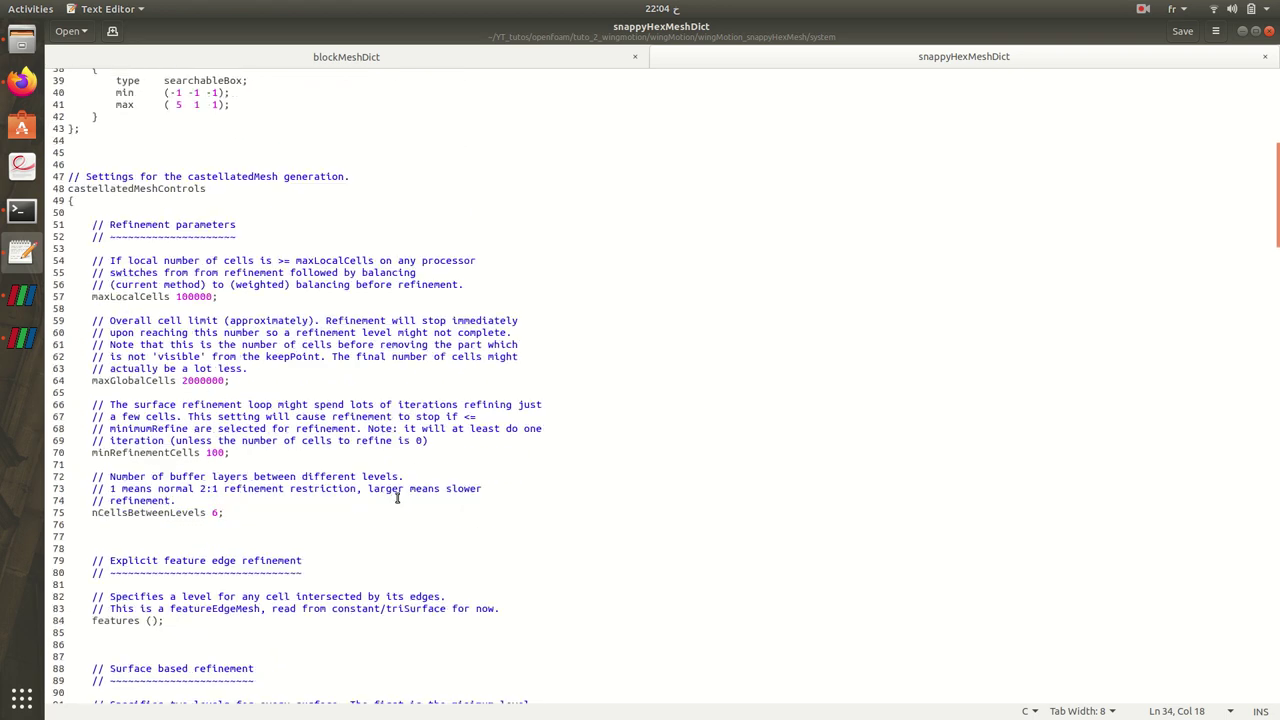
scroll(397, 497, "down", 2)
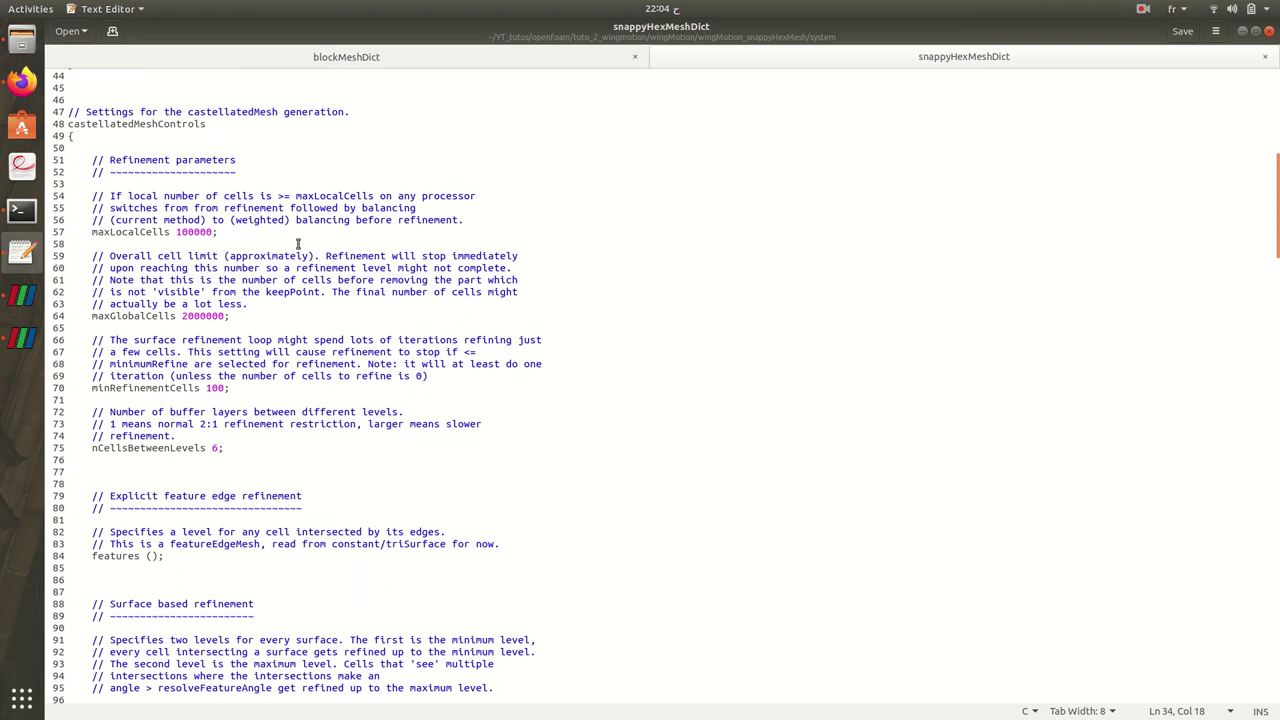
scroll(487, 211, "down", 2)
scroll(691, 285, "up", 2)
scroll(691, 285, "down", 11)
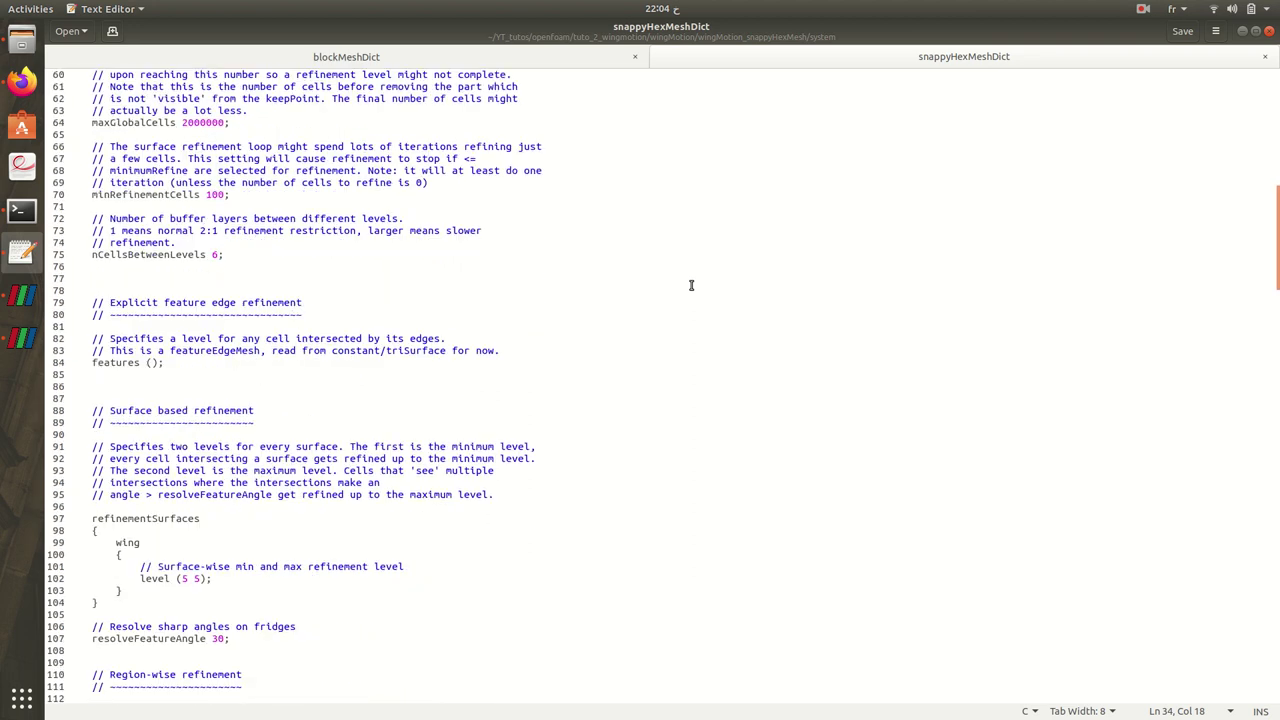
scroll(691, 285, "down", 20)
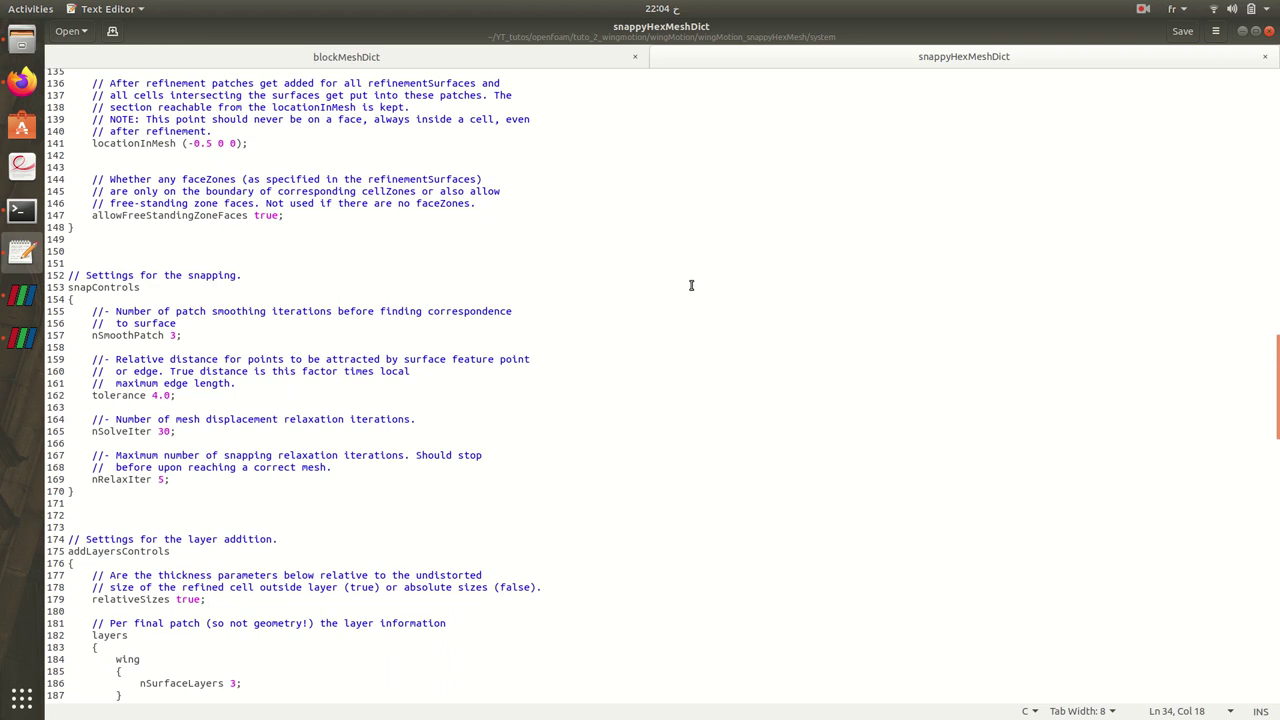
scroll(691, 285, "down", 2)
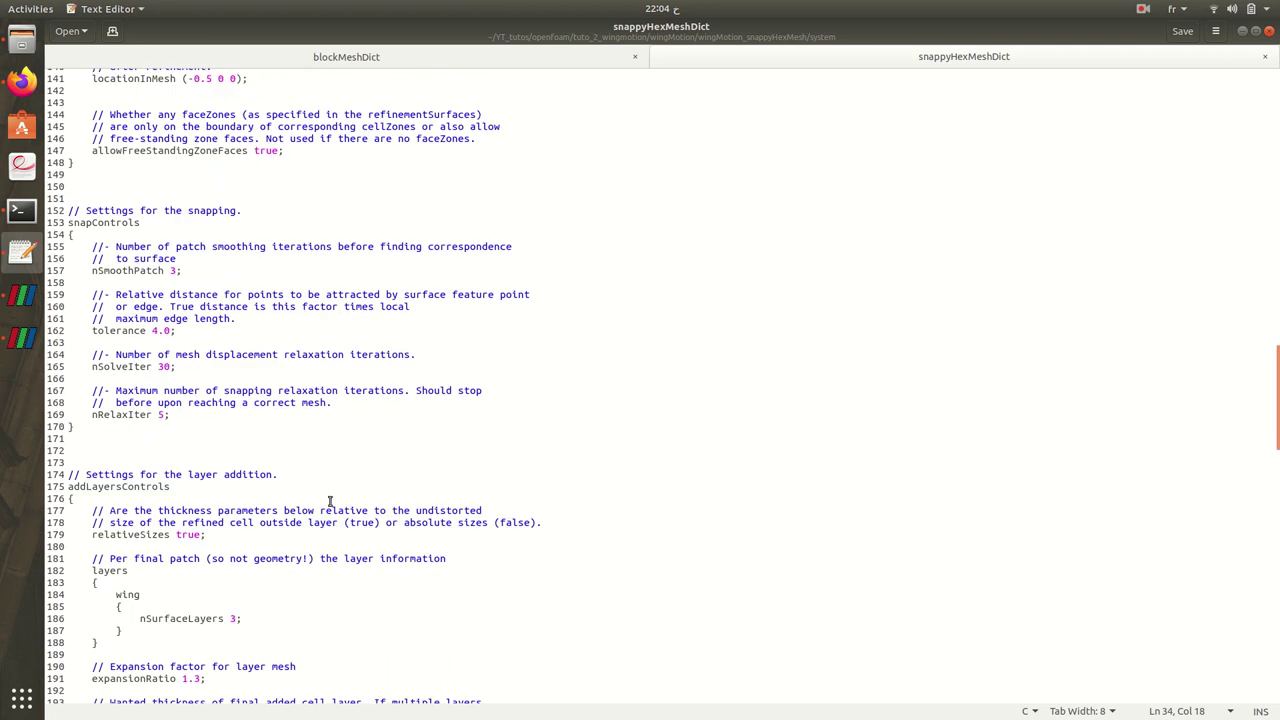
scroll(397, 500, "up", 20)
scroll(693, 384, "down", 9)
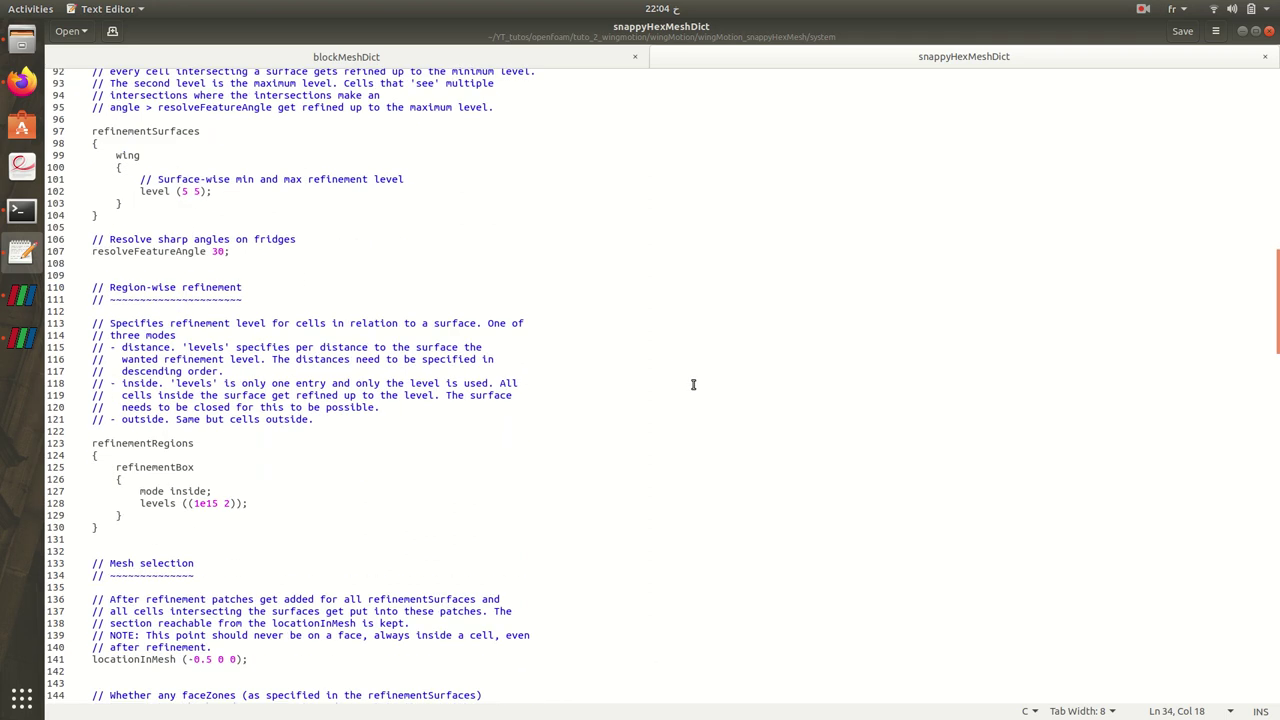
Step: Examine the meshQualityControls section, especially the maxNonOrtho and minTetQuality entries
scroll(693, 384, "down", 20)
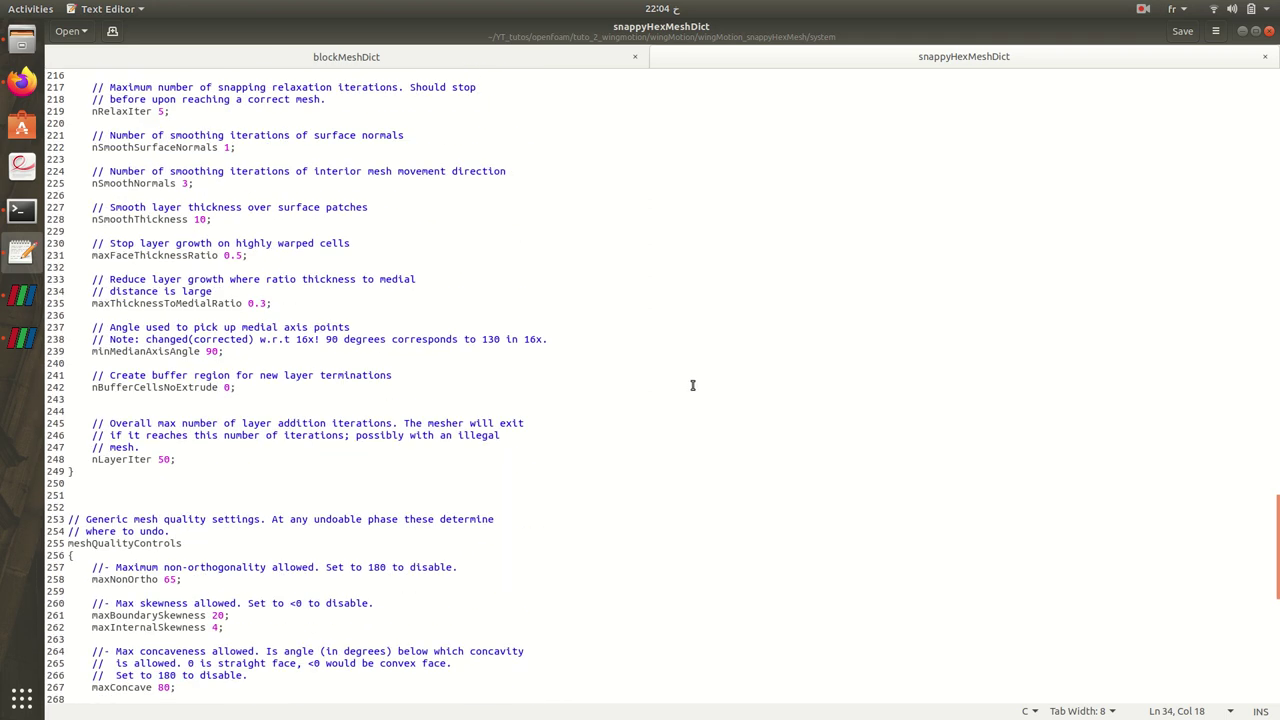
scroll(692, 385, "down", 5)
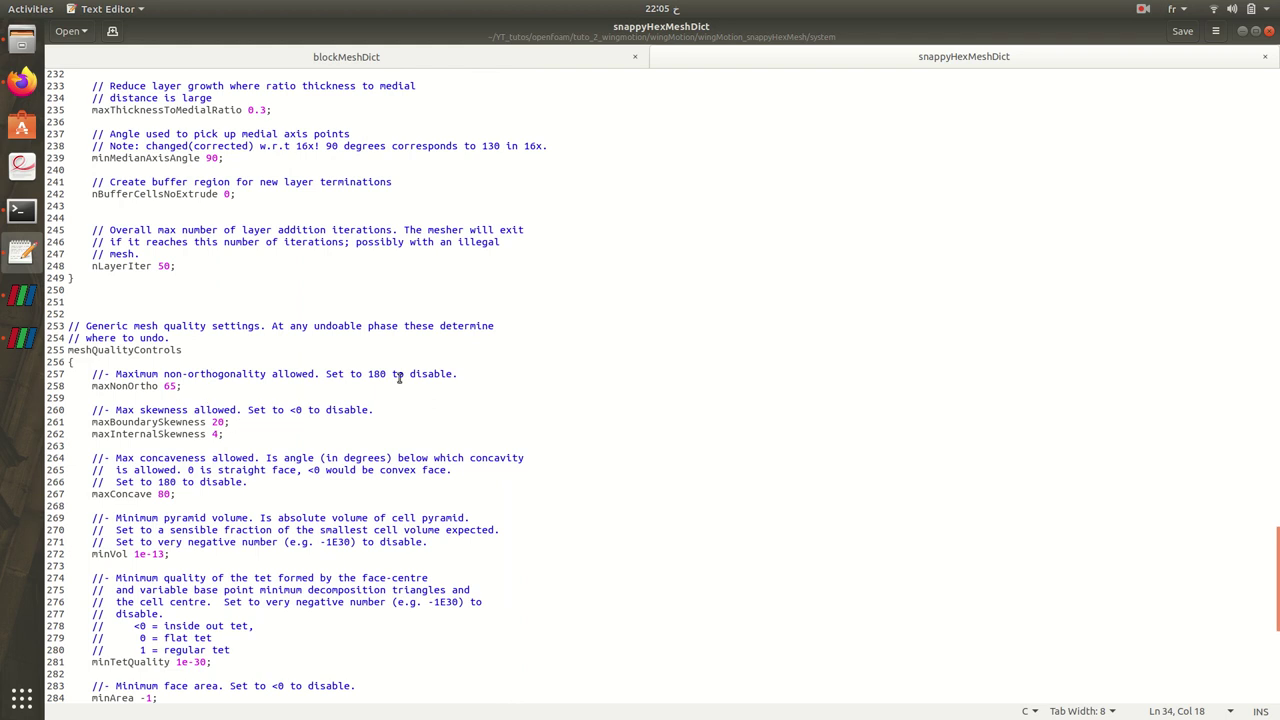
scroll(399, 377, "up", 2)
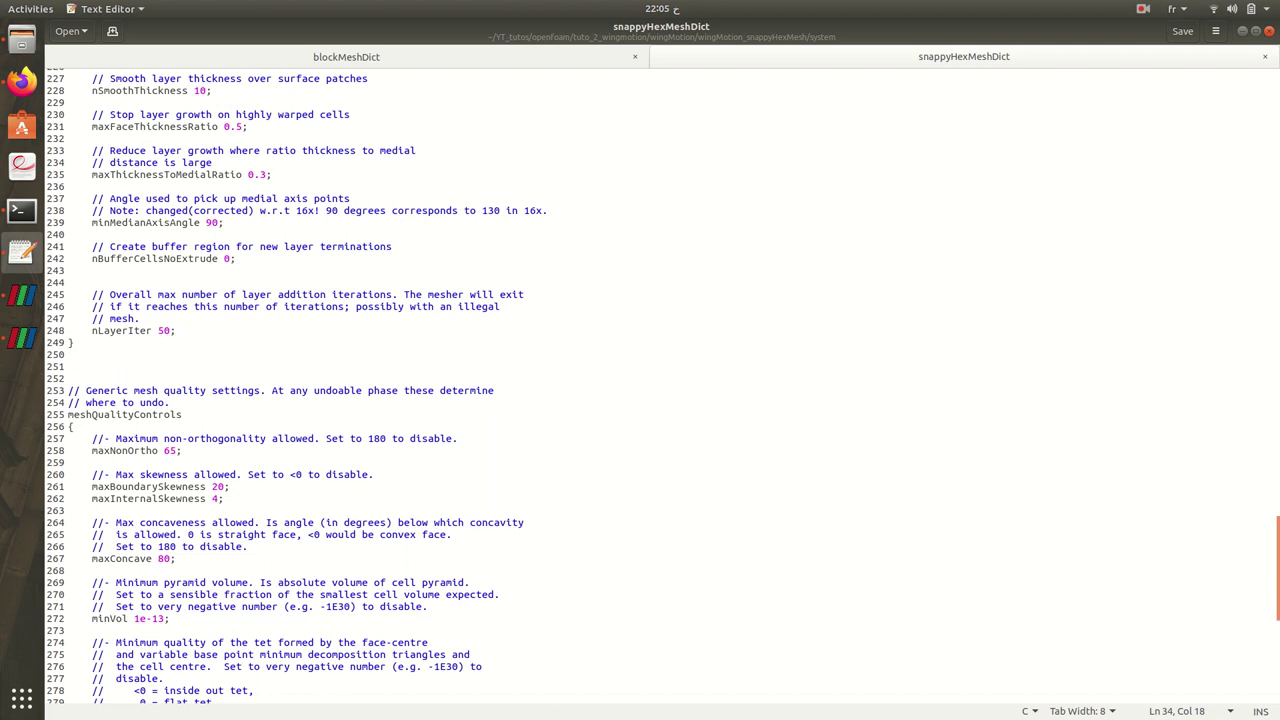
scroll(578, 647, "down", 2)
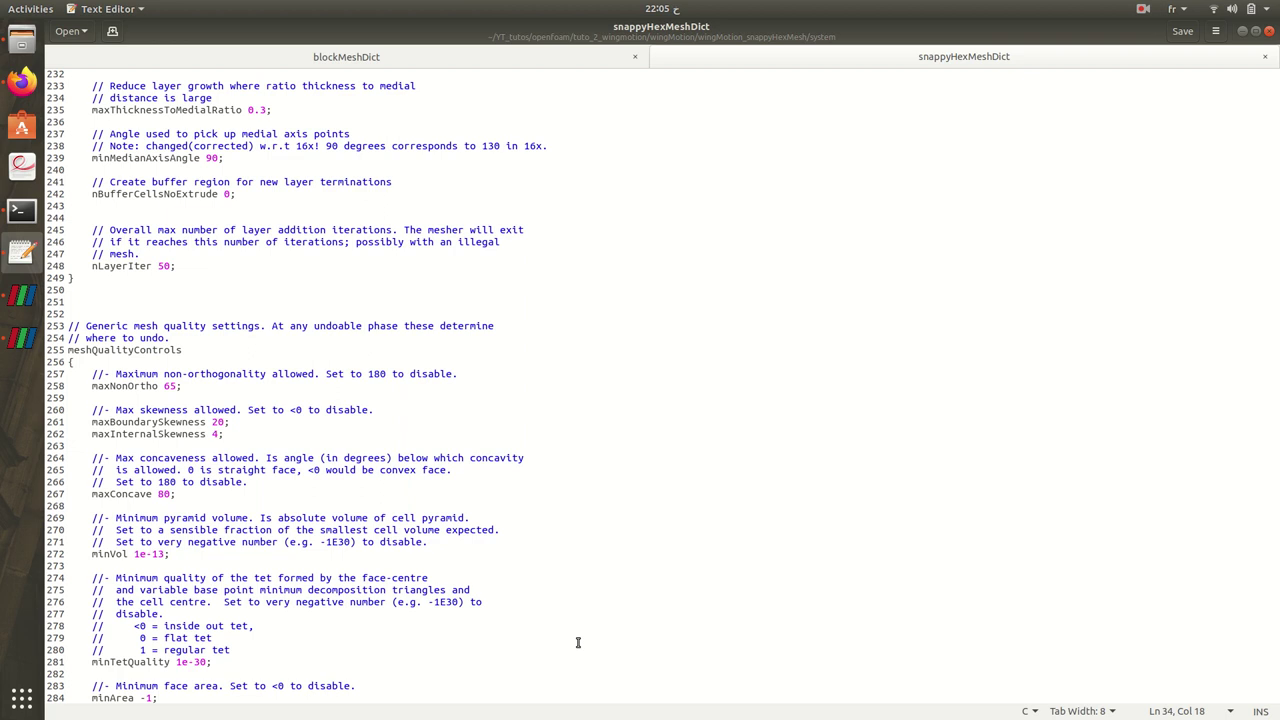
double_click(169, 385)
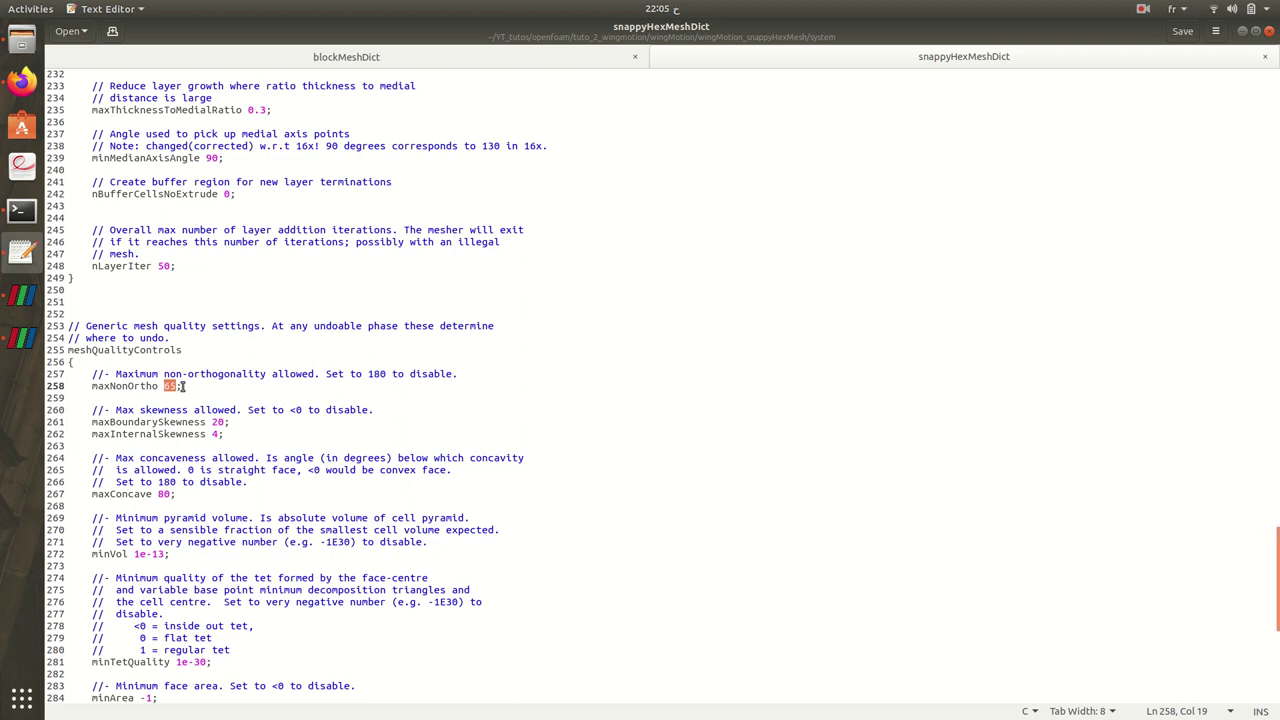
scroll(338, 423, "down", 4)
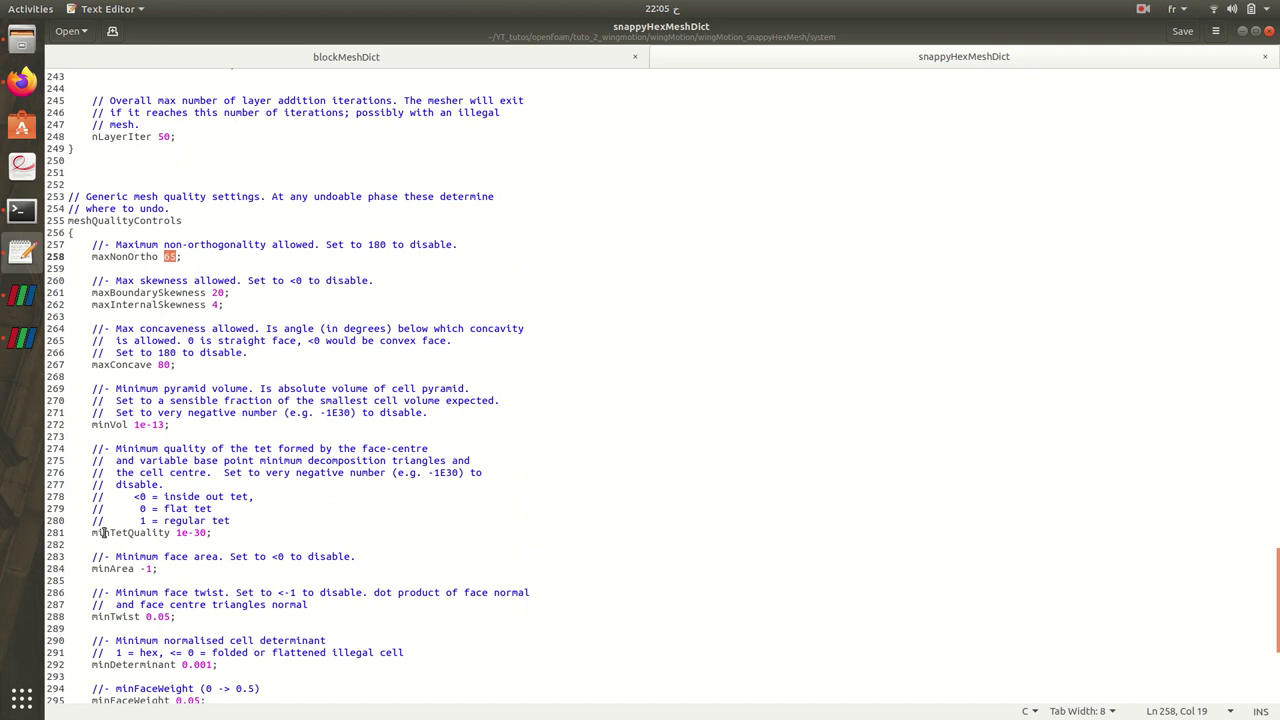
left_click_drag(116, 533, 183, 522)
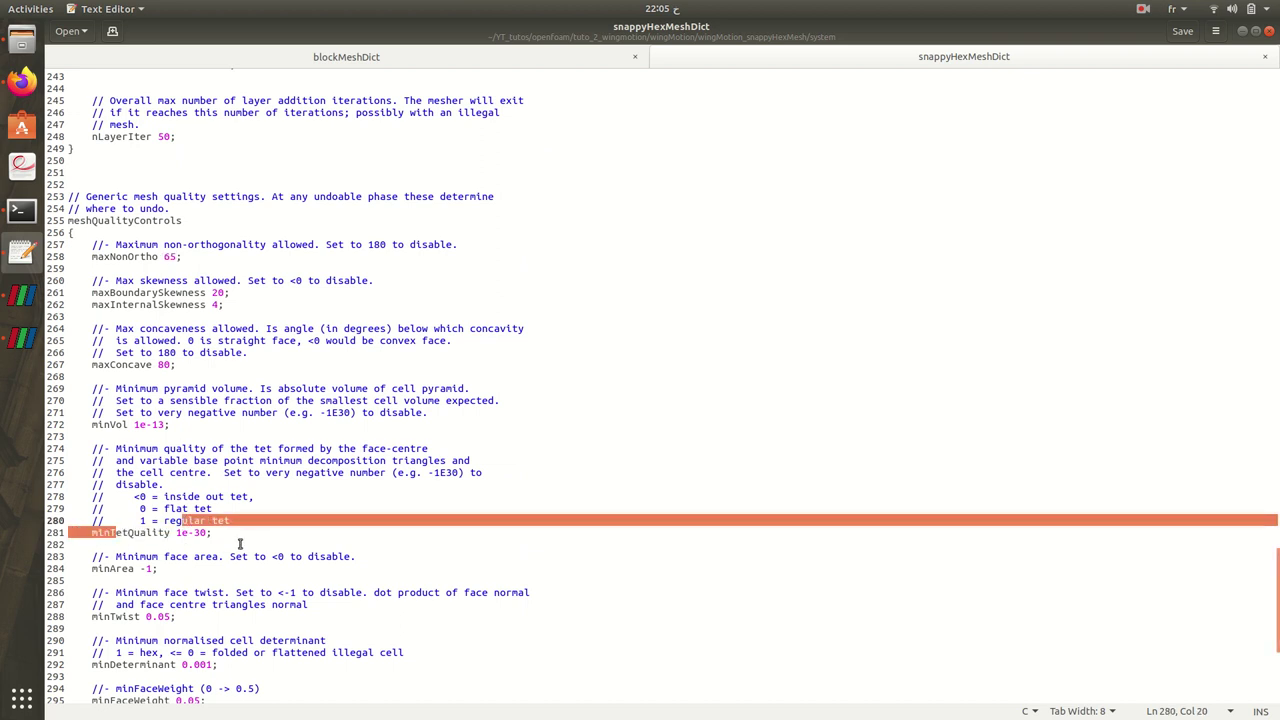
Step: Review the rest of the meshQualityControls section, especially minArea, and return to the mesh step switches at the start of snappyHexMeshDict
scroll(240, 544, "down", 2)
left_click_drag(87, 505, 280, 492)
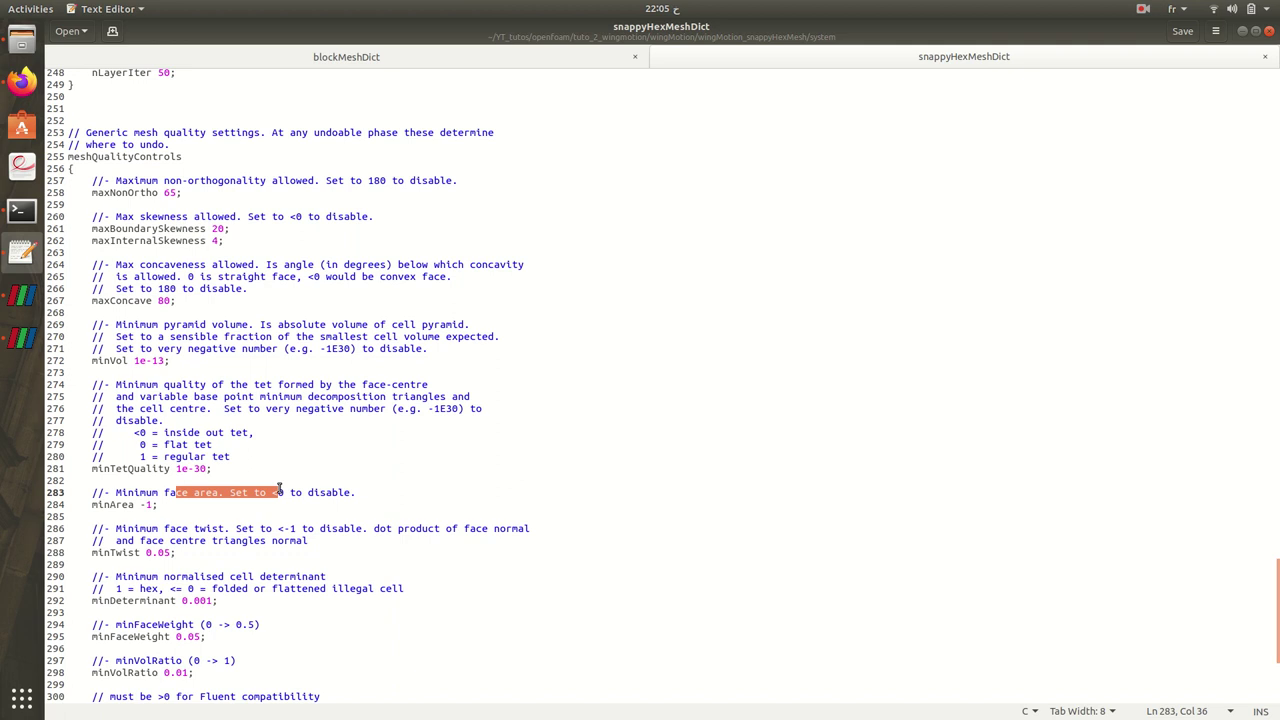
left_click_drag(153, 505, 76, 505)
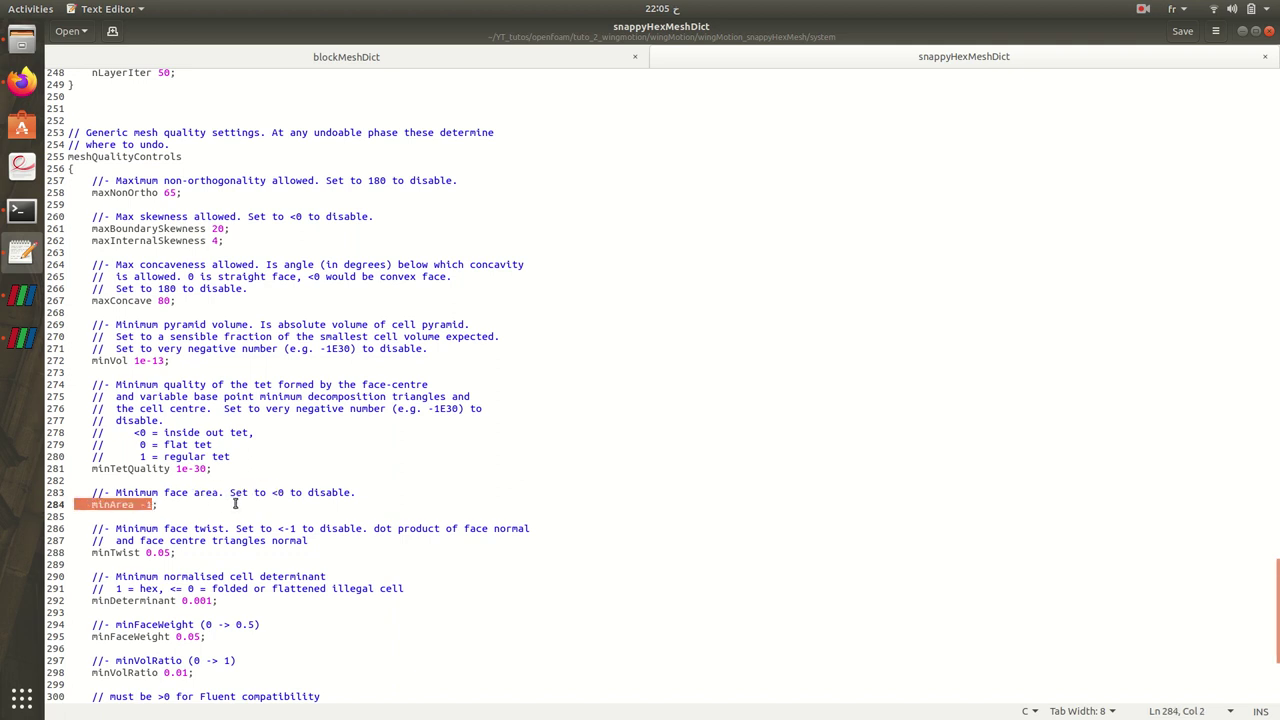
scroll(358, 478, "down", 7)
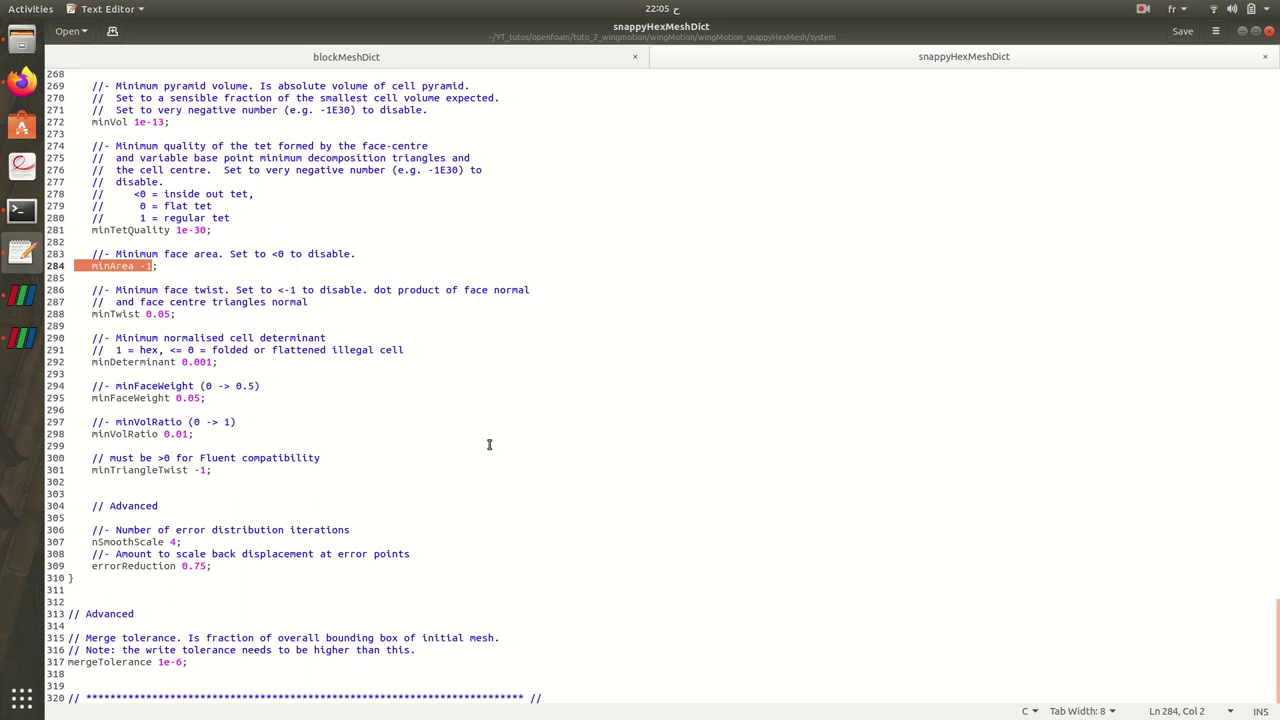
scroll(470, 440, "up", 15)
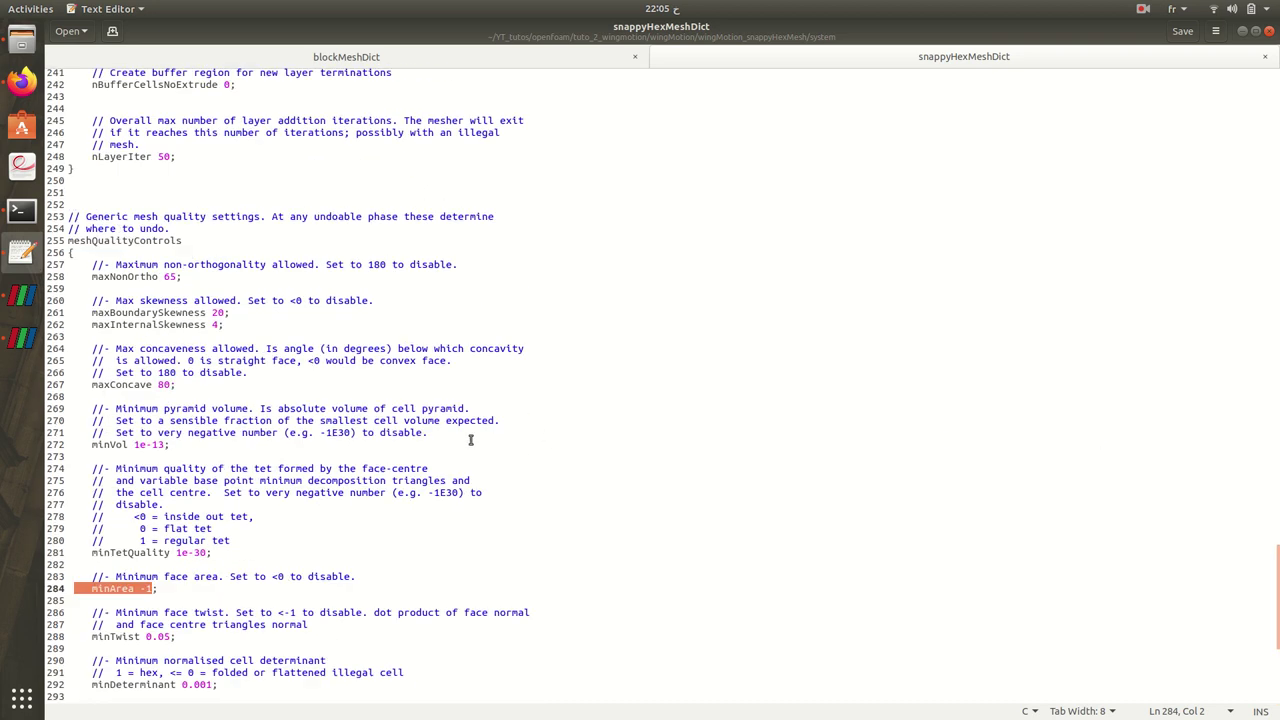
scroll(470, 440, "up", 20)
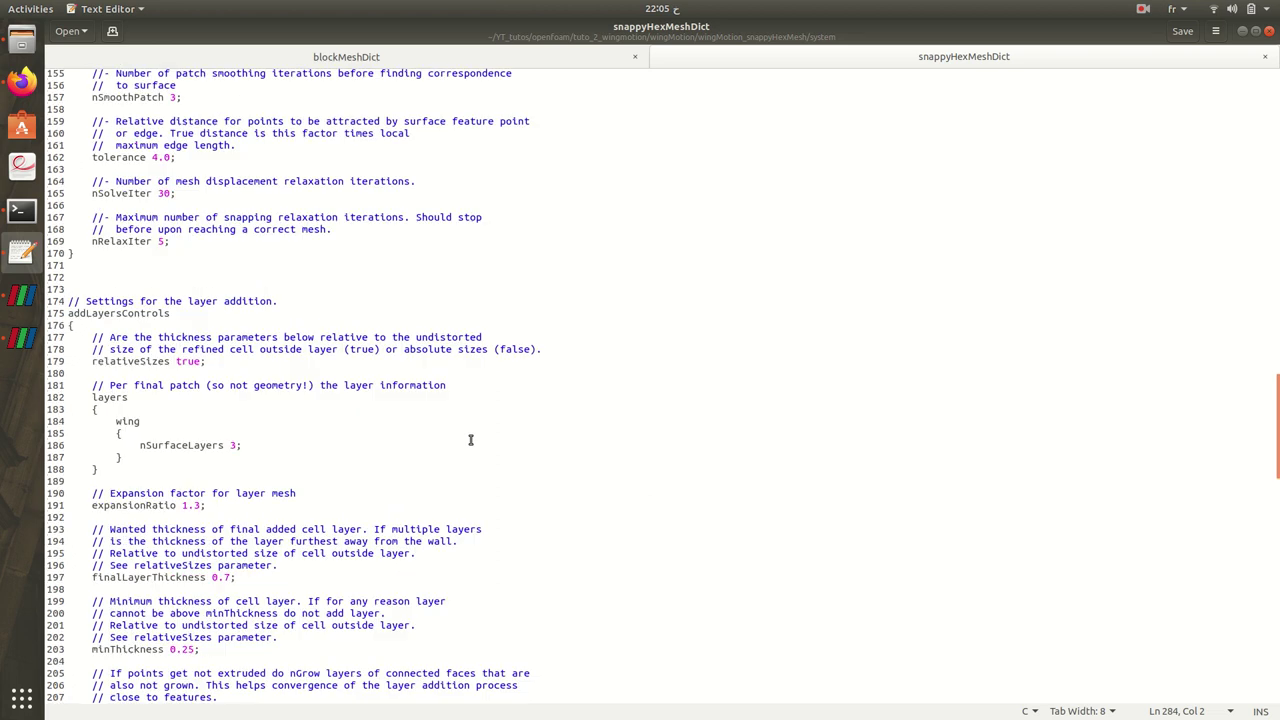
scroll(470, 440, "up", 15)
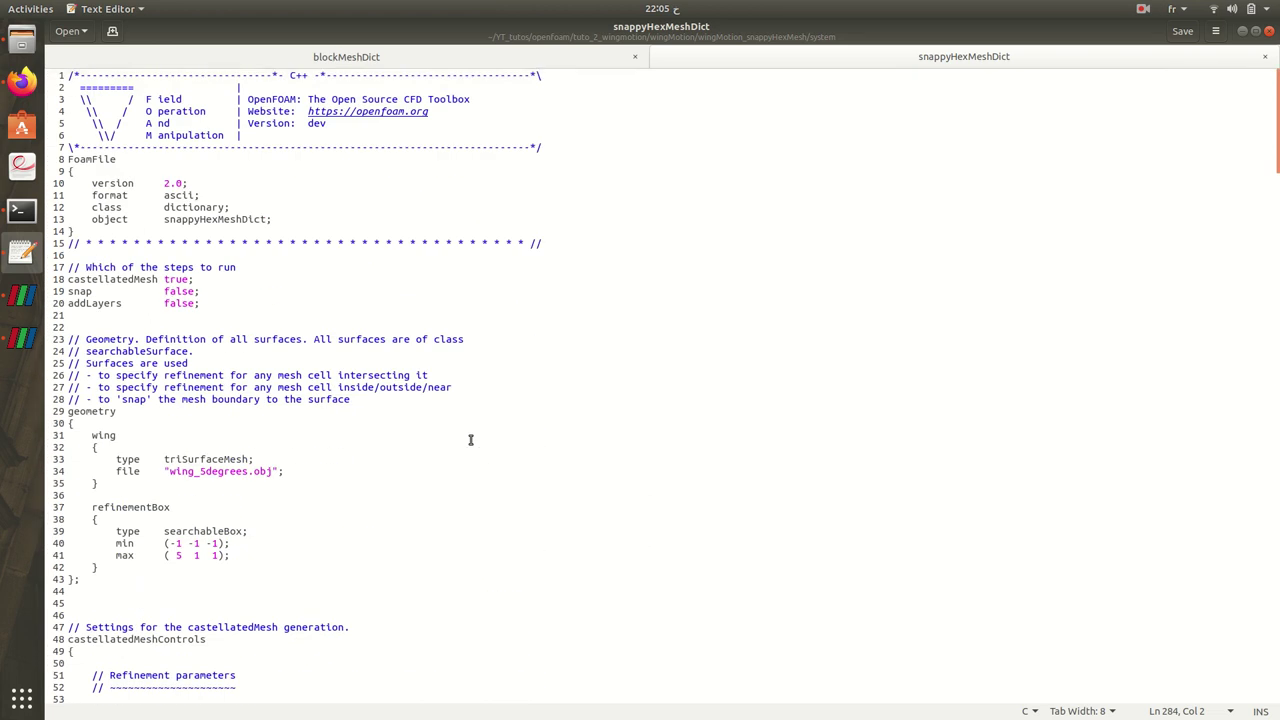
Step: Save snappyHexMeshDict and run snappyHexMesh for the wingMotion_snappyHexMesh case from a new terminal tab
key("ctrl+s")
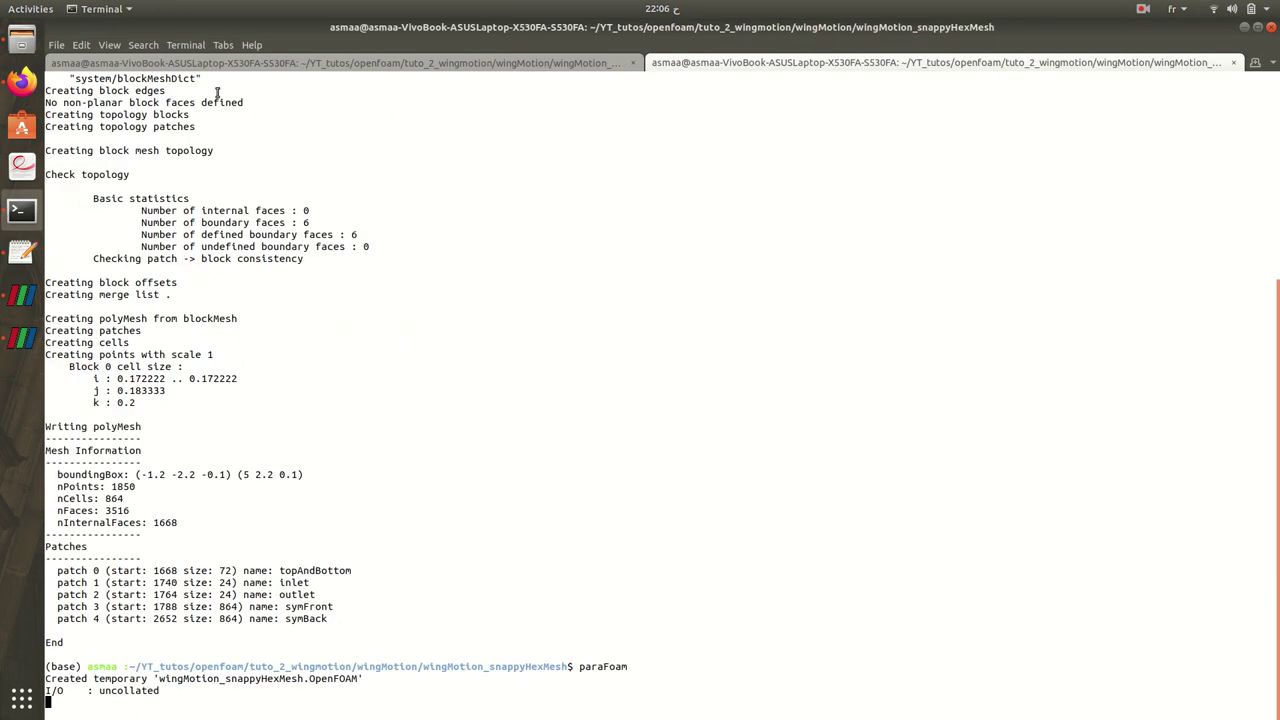
key("ctrl+shift+t")
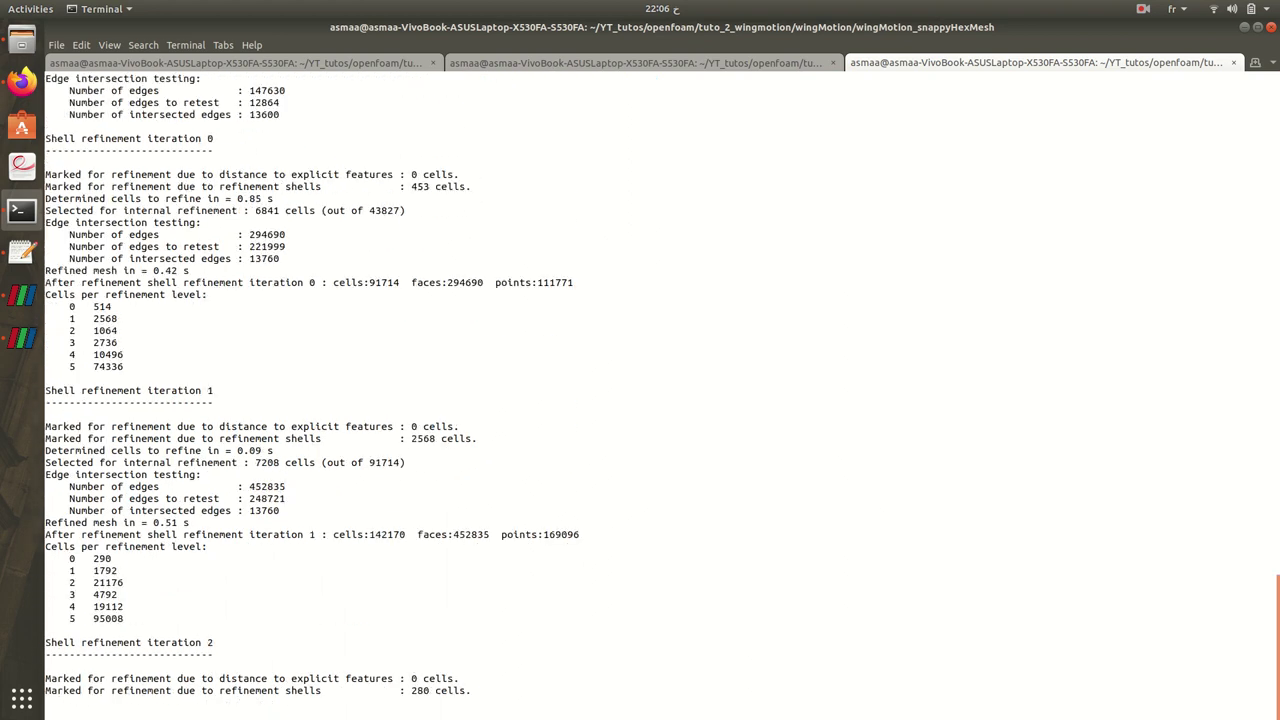
left_click(22, 338)
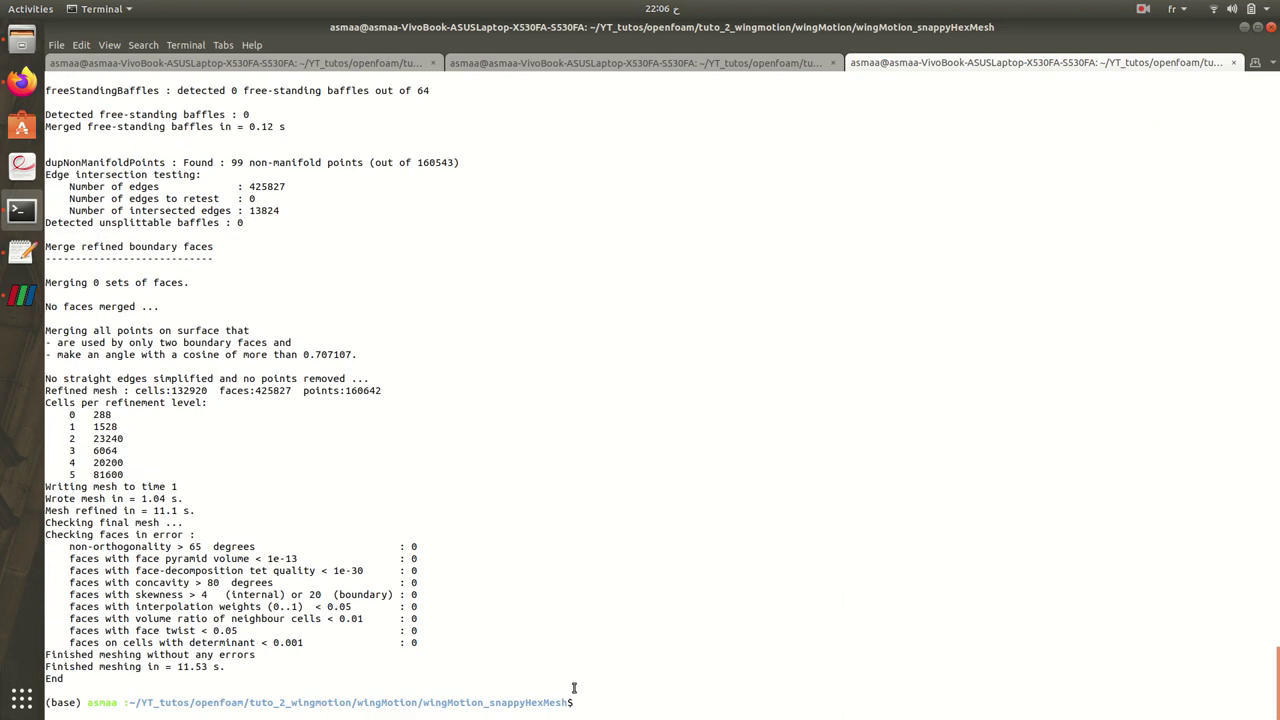
Step: Load the castellated mesh with paraFoam and display it as Surface With Edges
type("paraFoam")
key("Return")
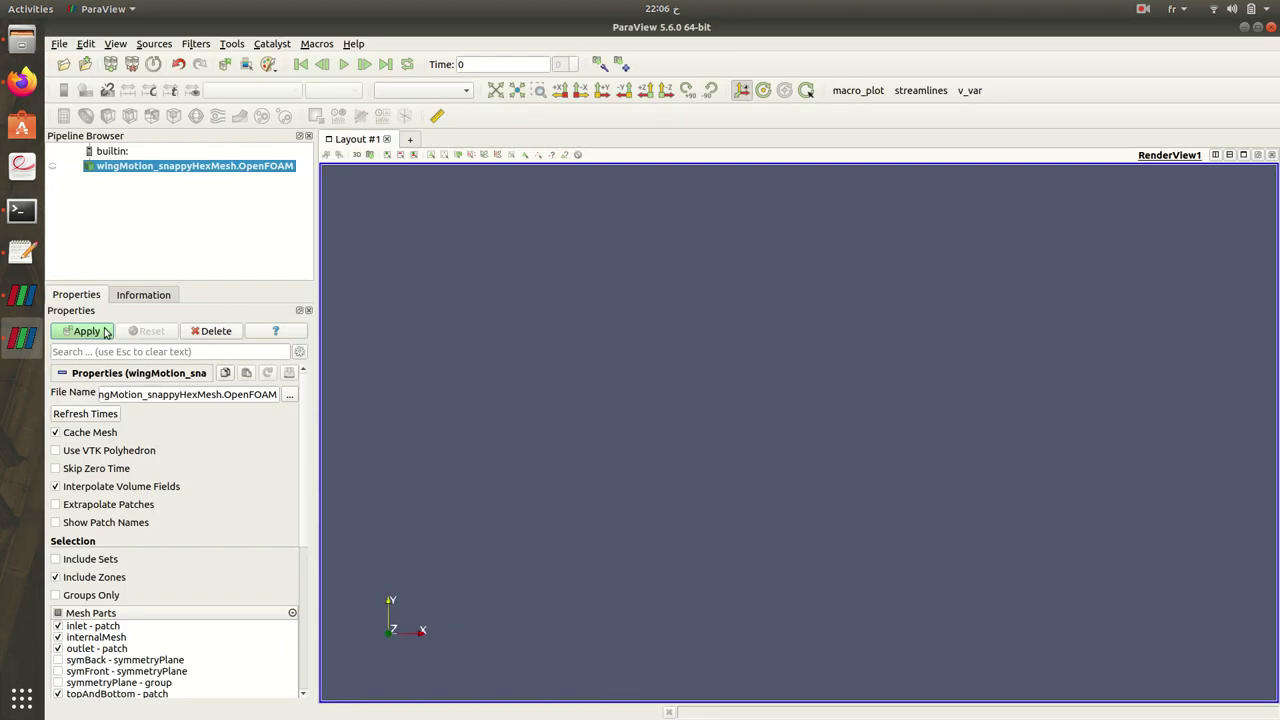
left_click(105, 333)
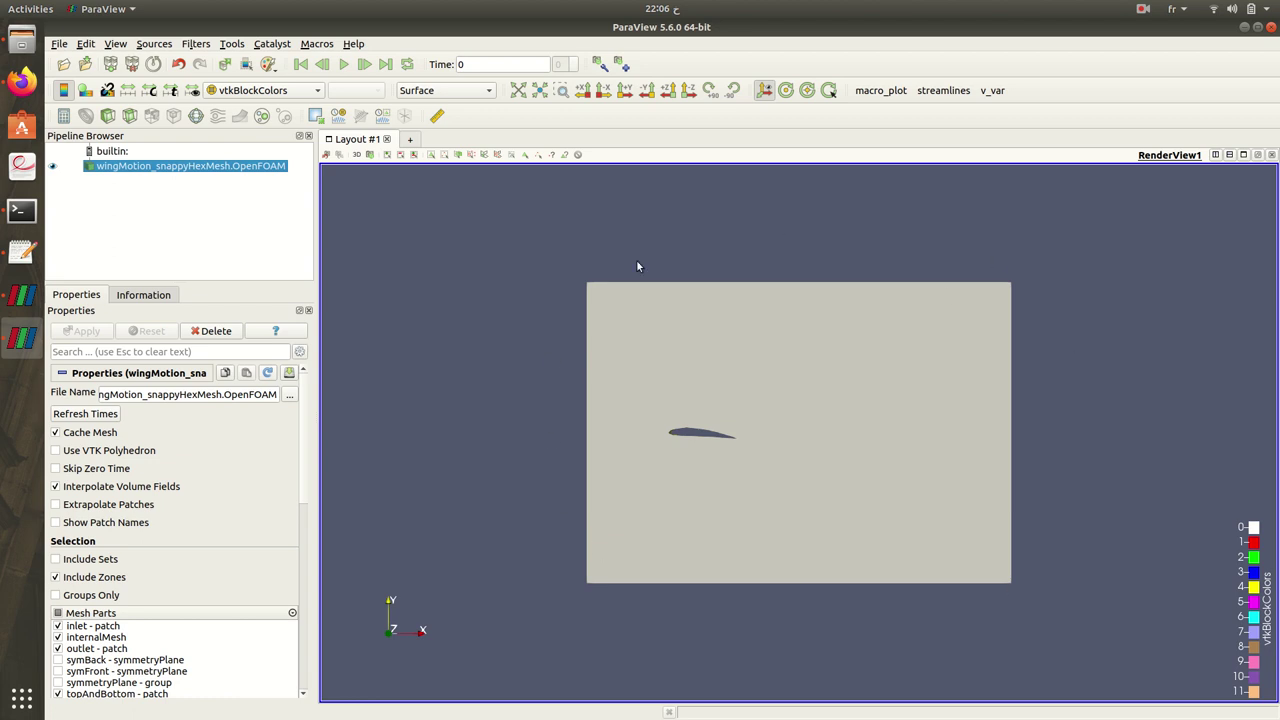
scroll(722, 333, "up", 5)
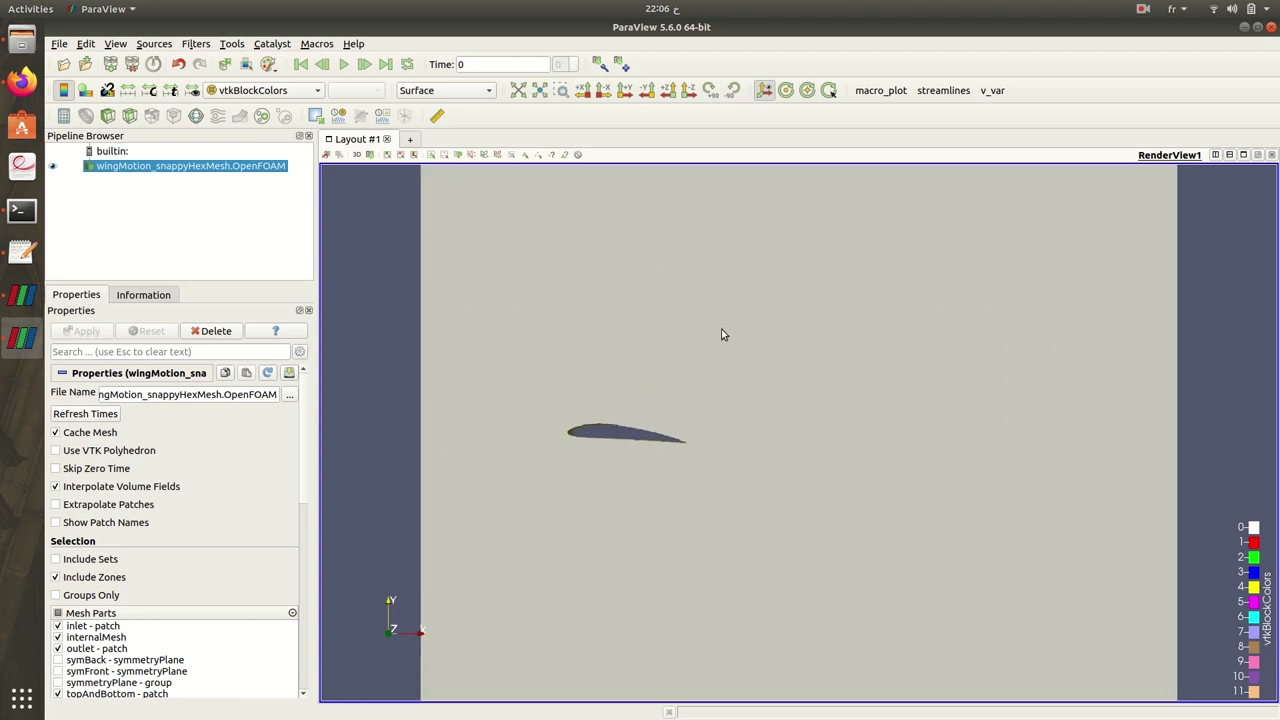
scroll(722, 333, "down", 2)
left_click(474, 92)
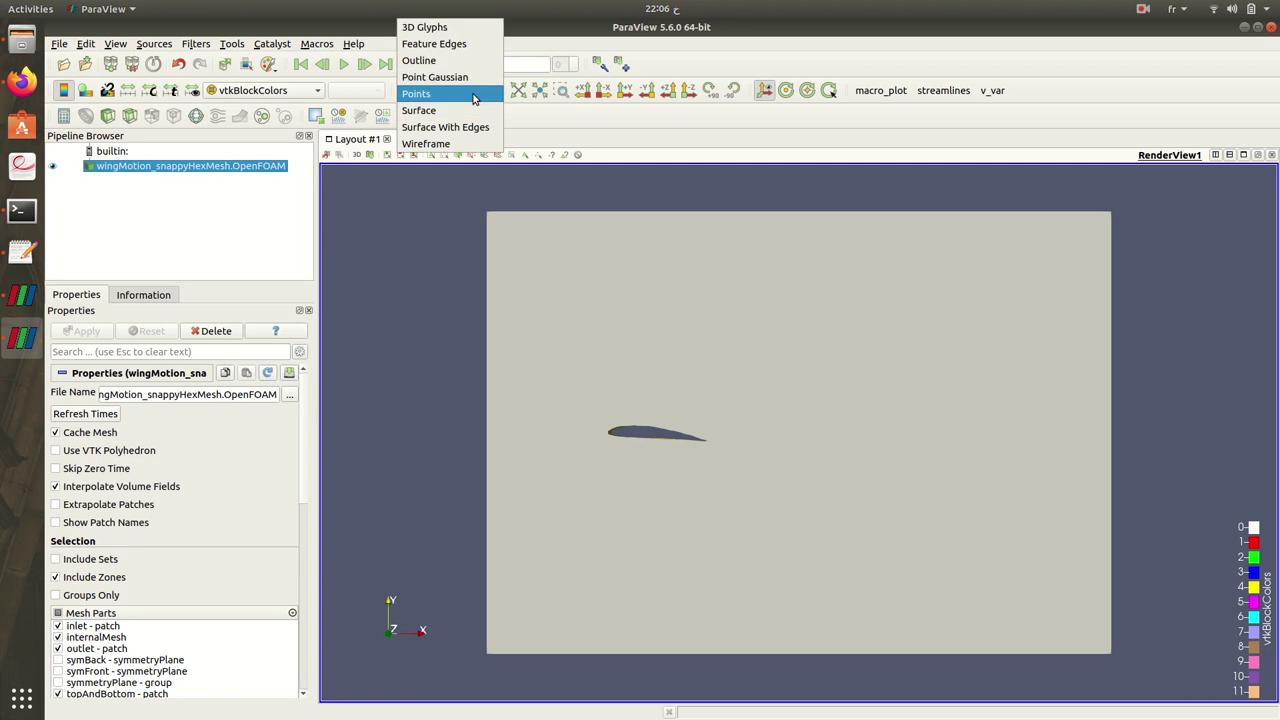
left_click(482, 128)
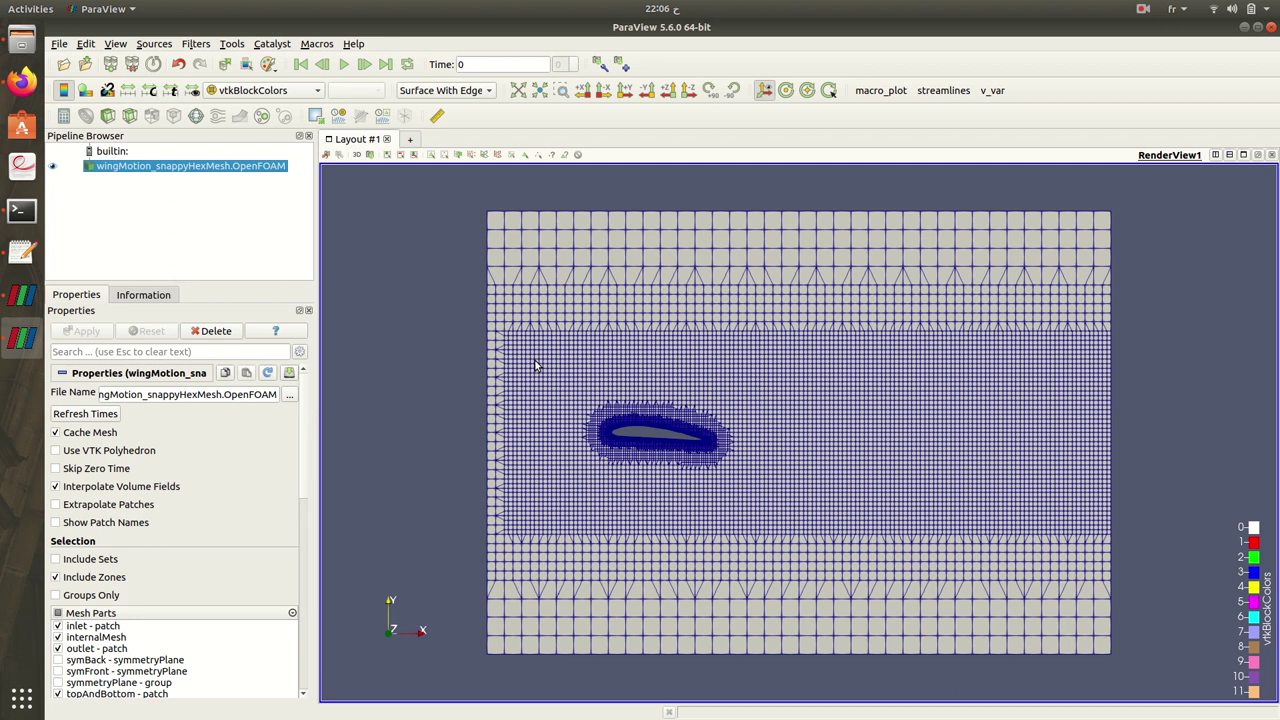
Step: Examine the castellated mesh refinement around the wing up close, and close ParaView
scroll(618, 428, "up", 4)
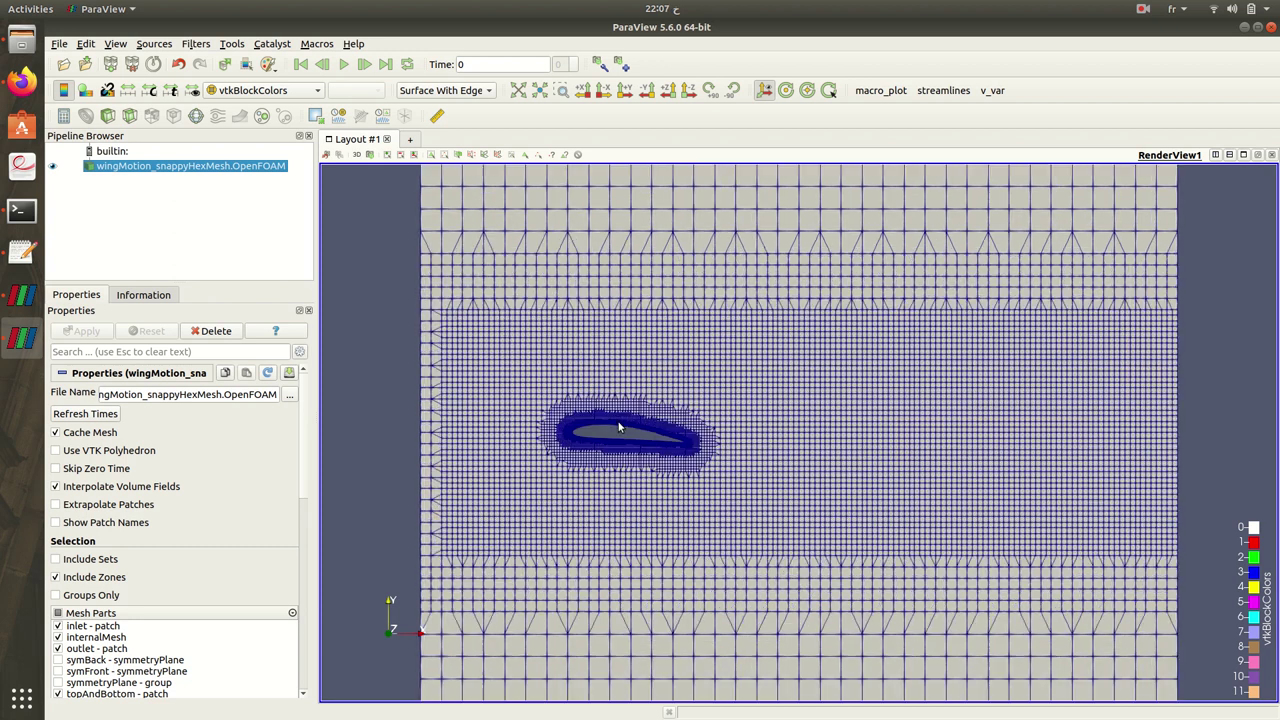
scroll(651, 440, "up", 5)
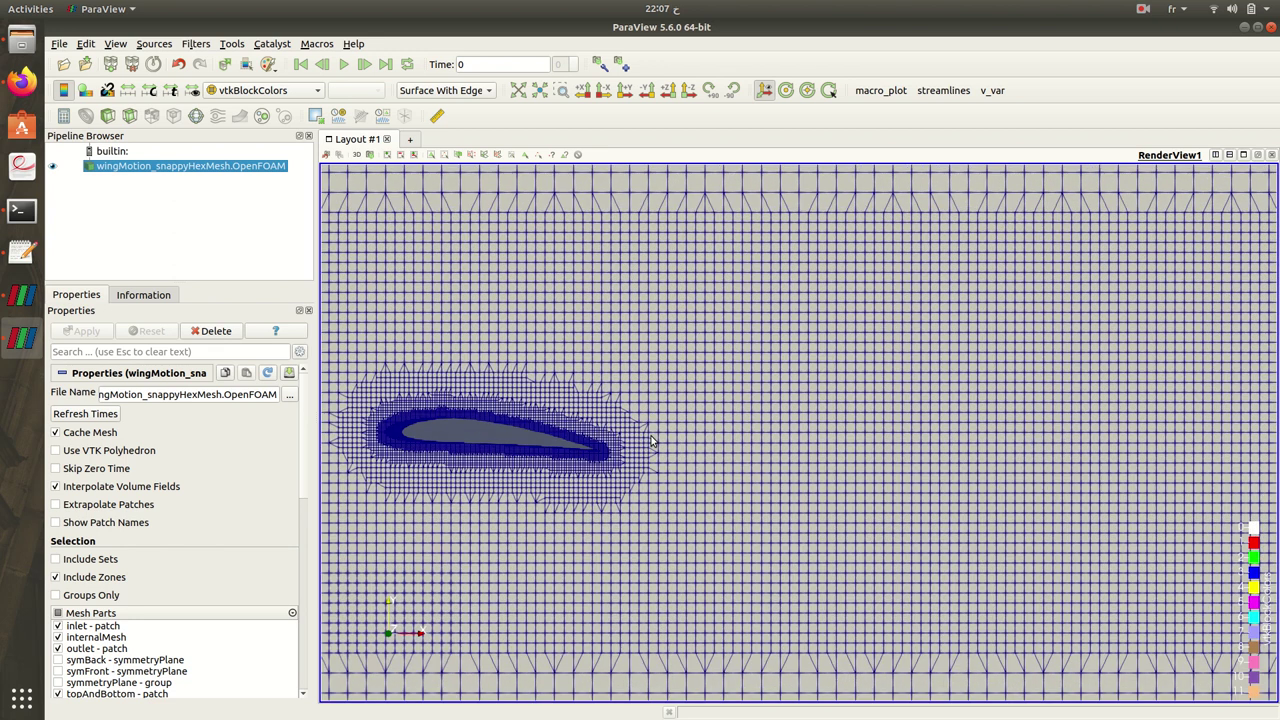
middle_click_drag(561, 455, 959, 455)
scroll(959, 455, "up", 3)
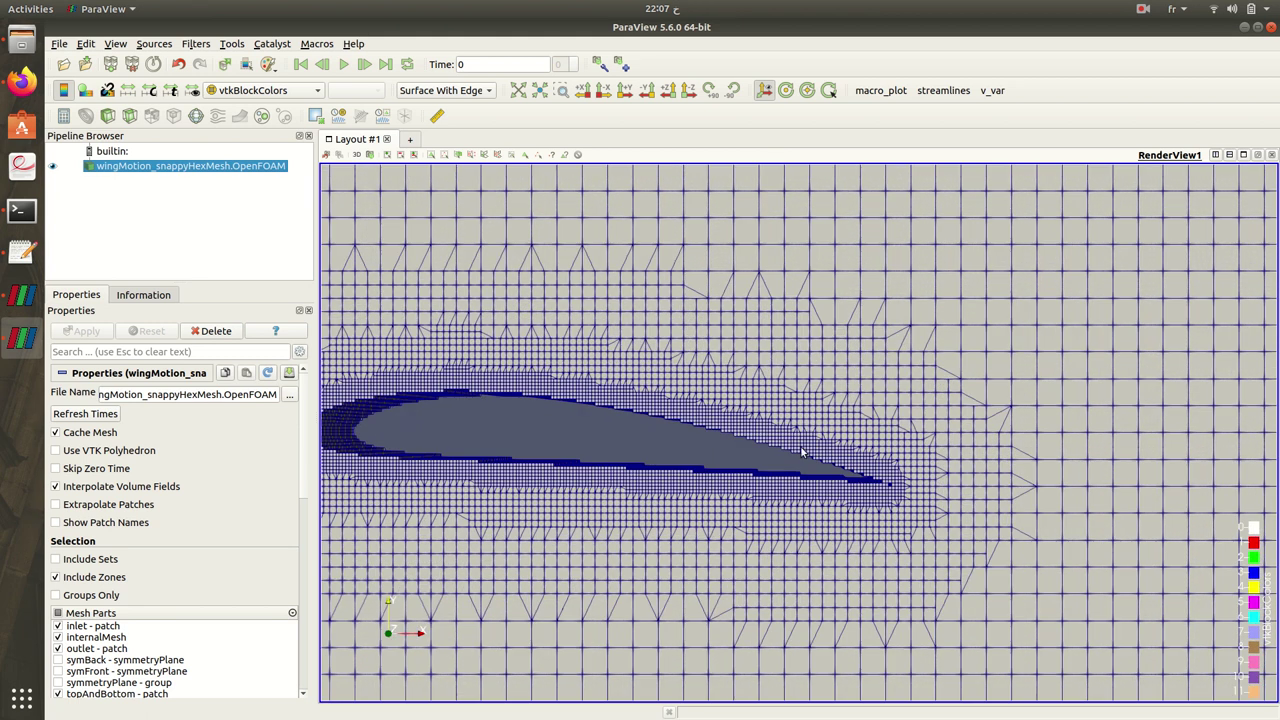
middle_click_drag(845, 452, 934, 450)
scroll(932, 450, "up", 2)
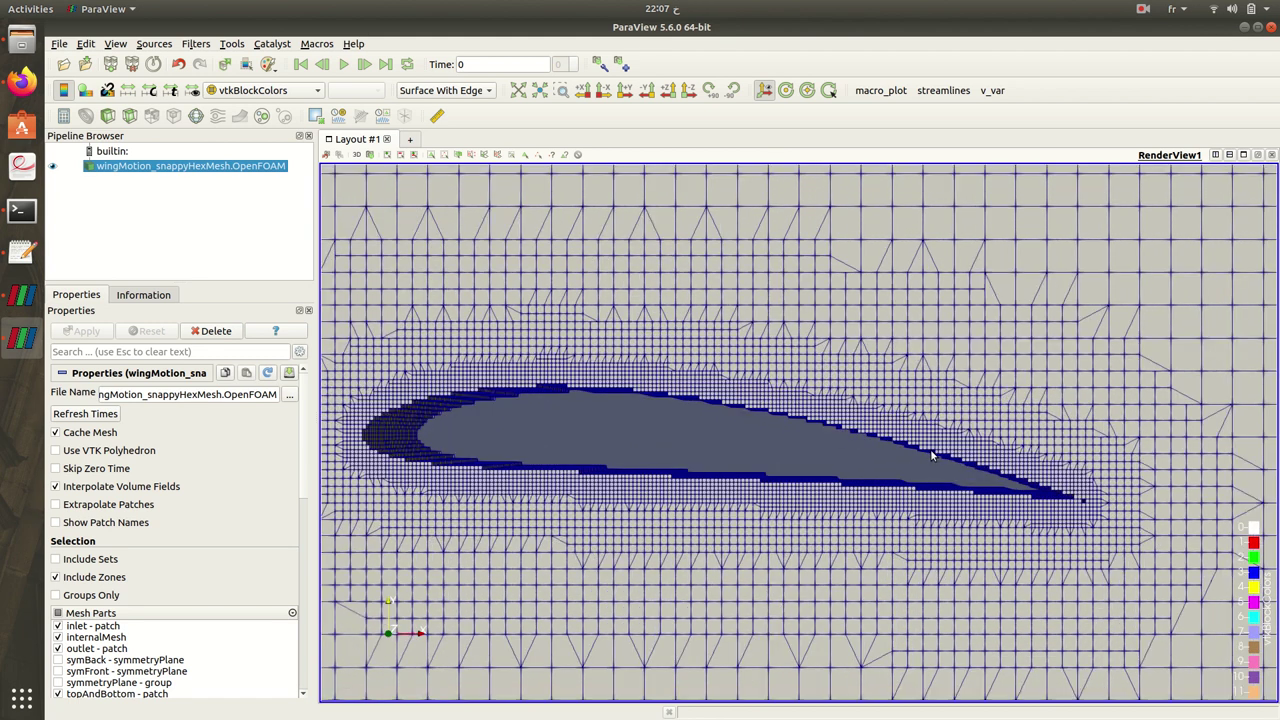
left_click(1272, 34)
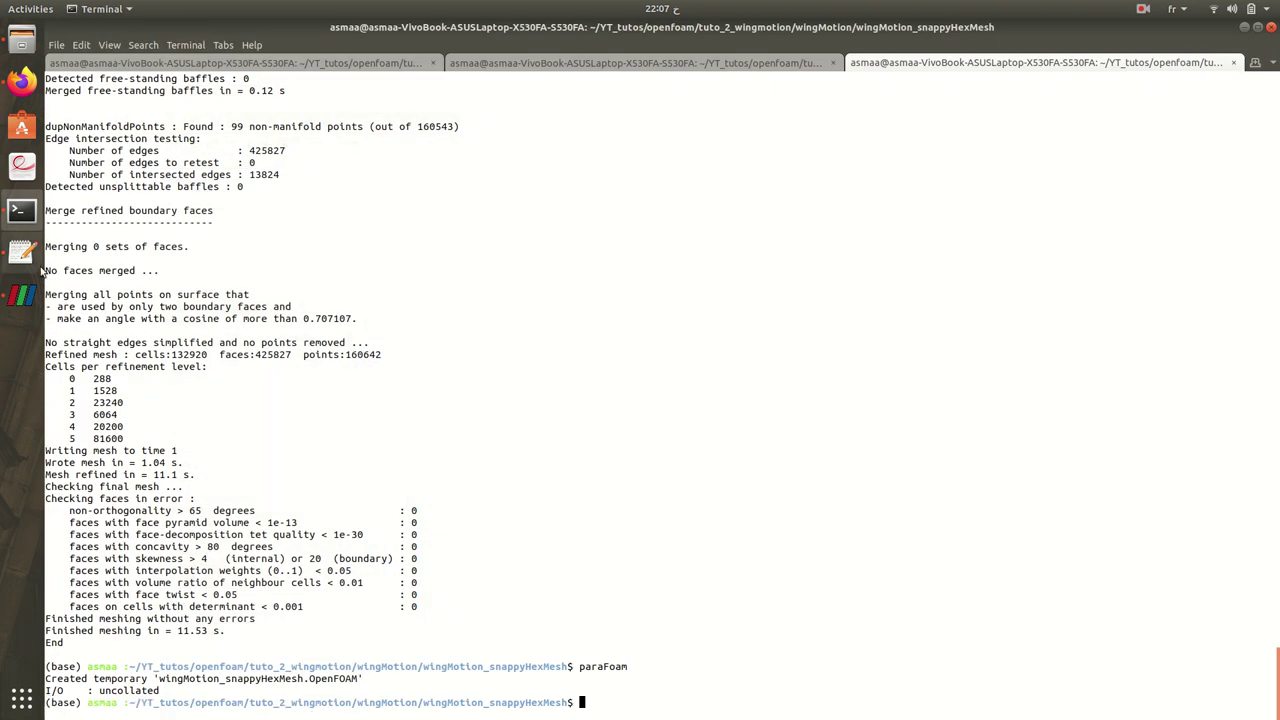
Step: Return to the text editor, set snap to true in snappyHexMeshDict and save the file
left_click(38, 266)
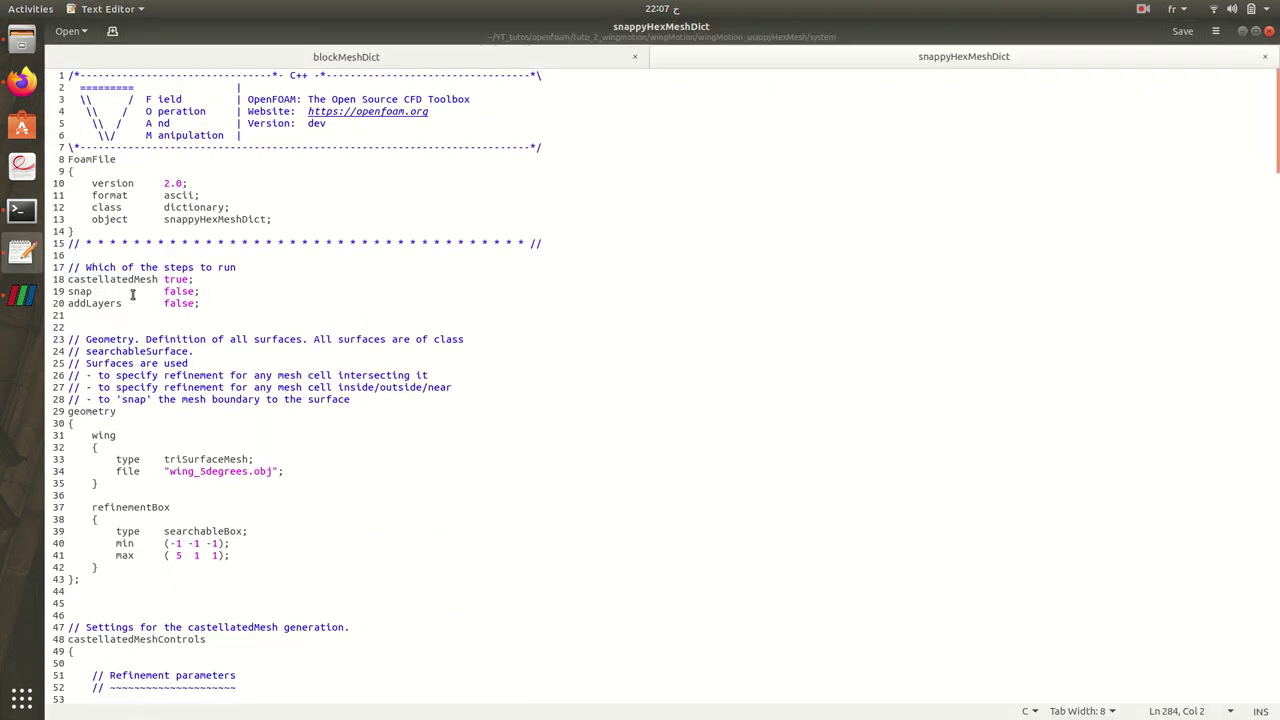
double_click(172, 290)
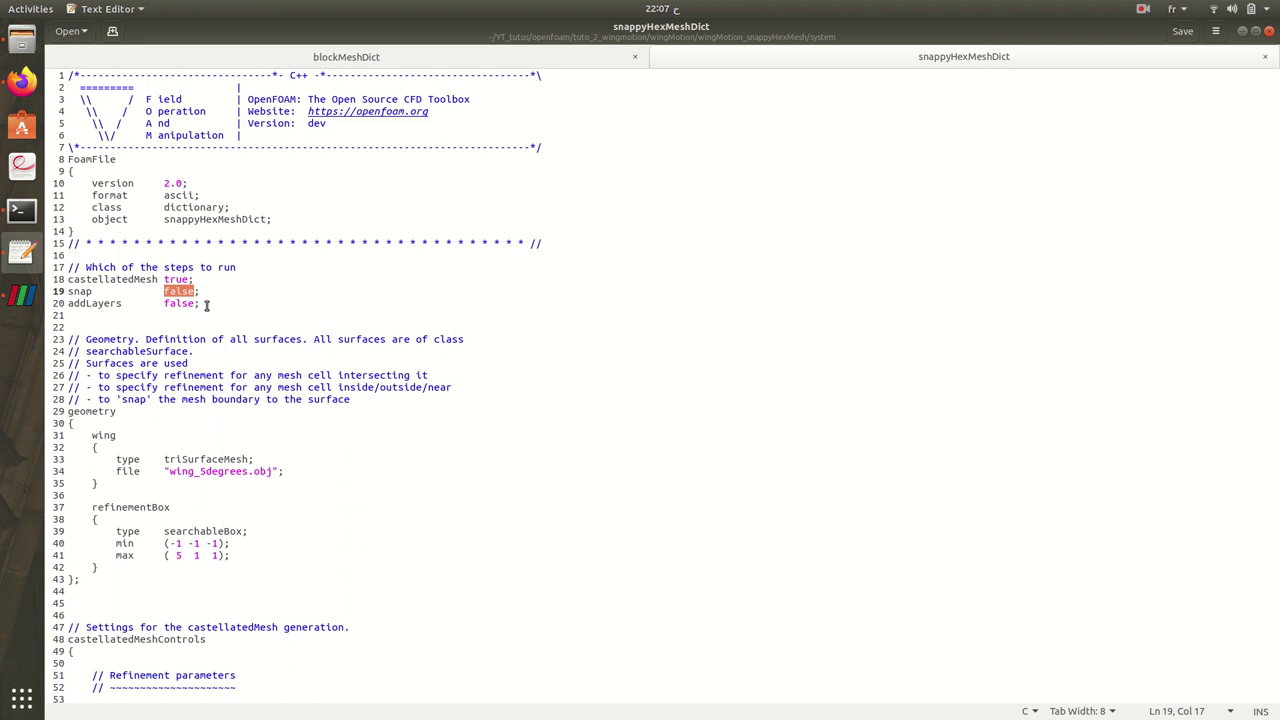
type("tr")
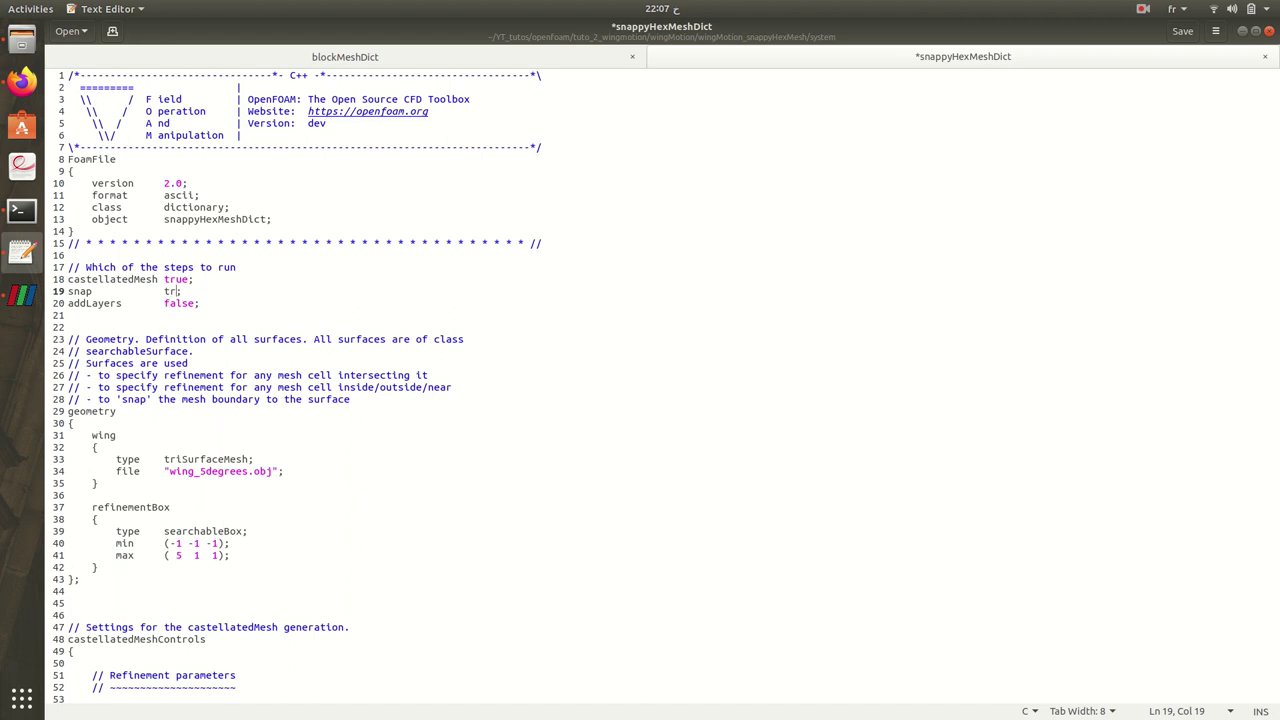
type("ue")
key("ctrl+s")
Step: Review the snapControls section, especially nSmoothPatch, and return to the start of snappyHexMeshDict, making sure the file is saved
scroll(207, 305, "down", 20)
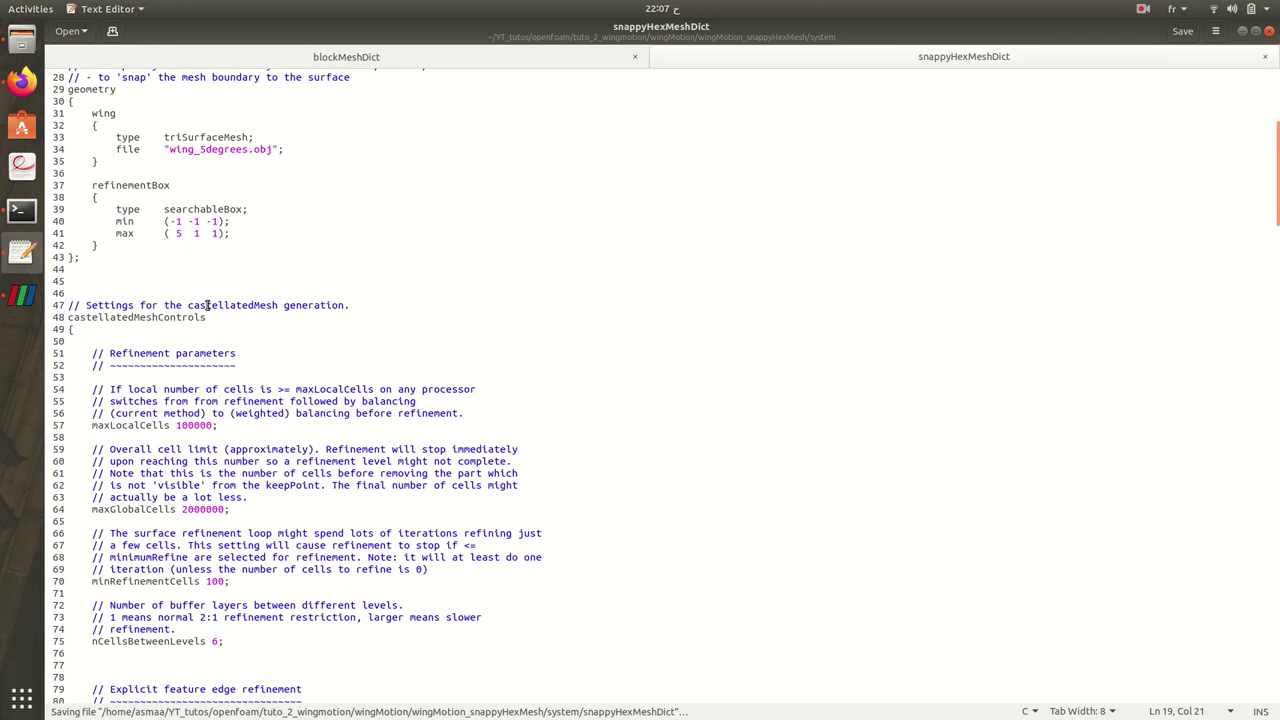
scroll(443, 512, "down", 6)
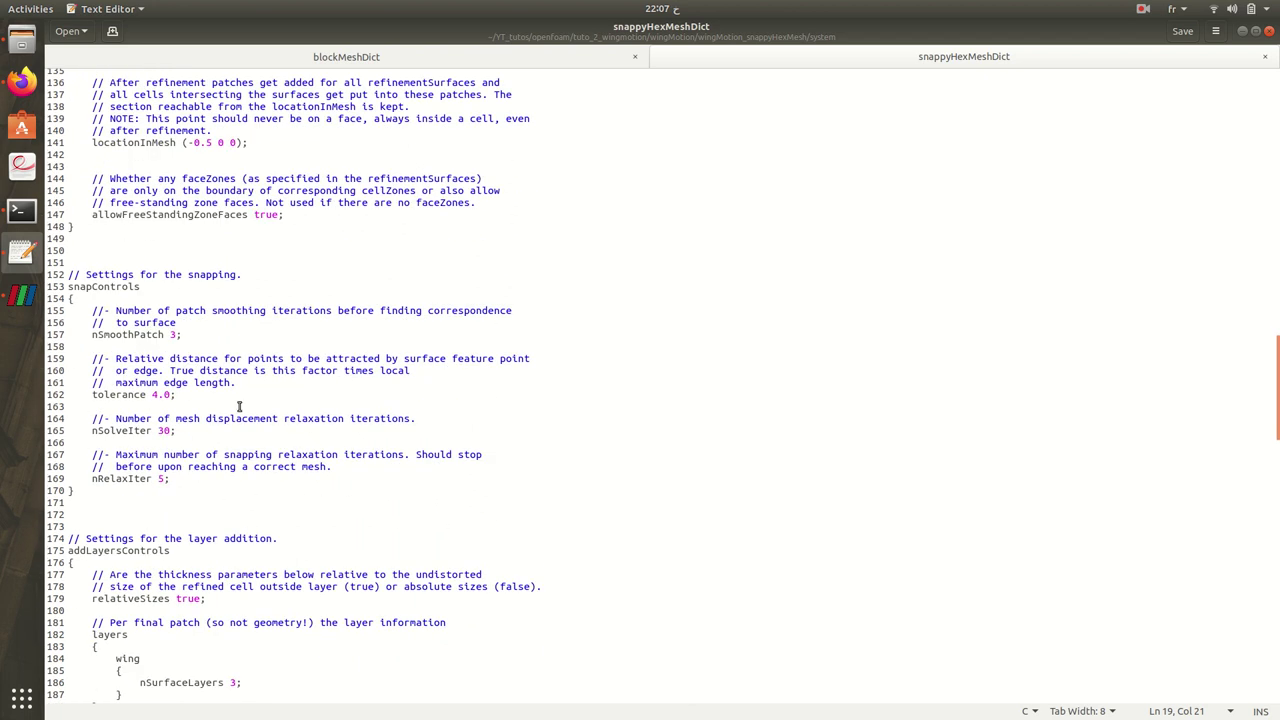
left_click(94, 336)
left_click_drag(94, 336, 188, 336)
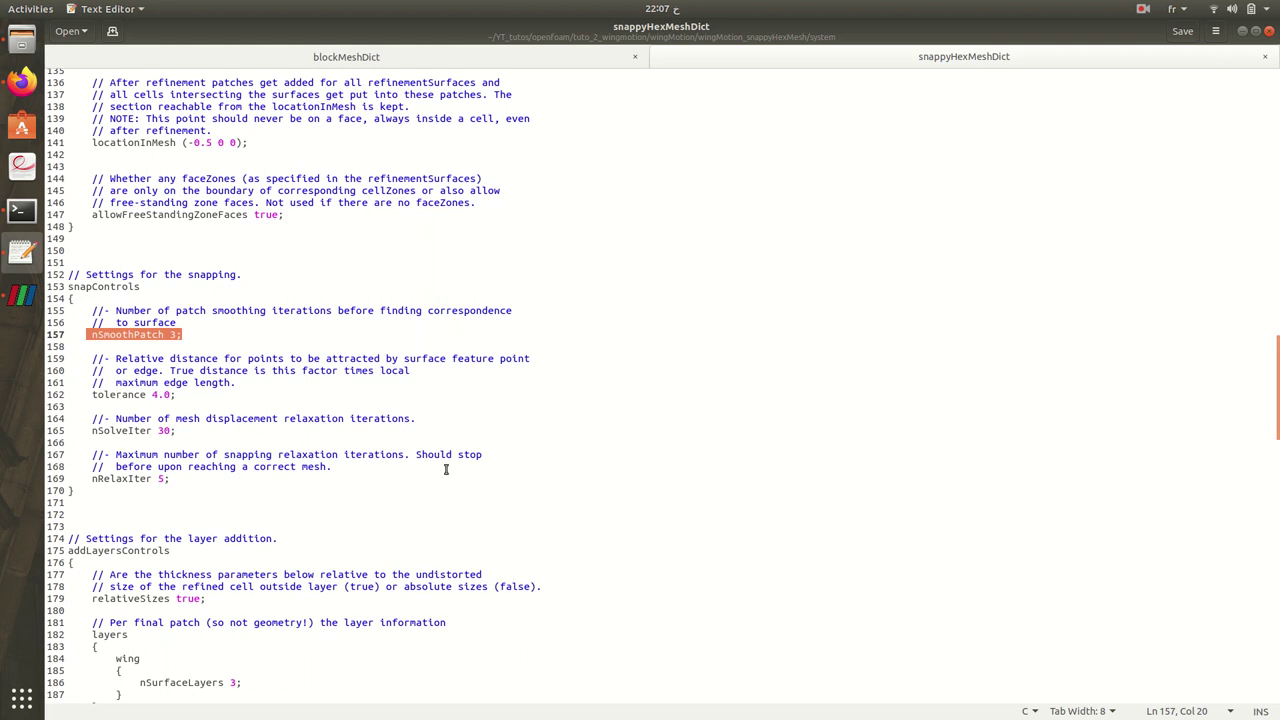
scroll(471, 469, "up", 18)
scroll(471, 469, "up", 20)
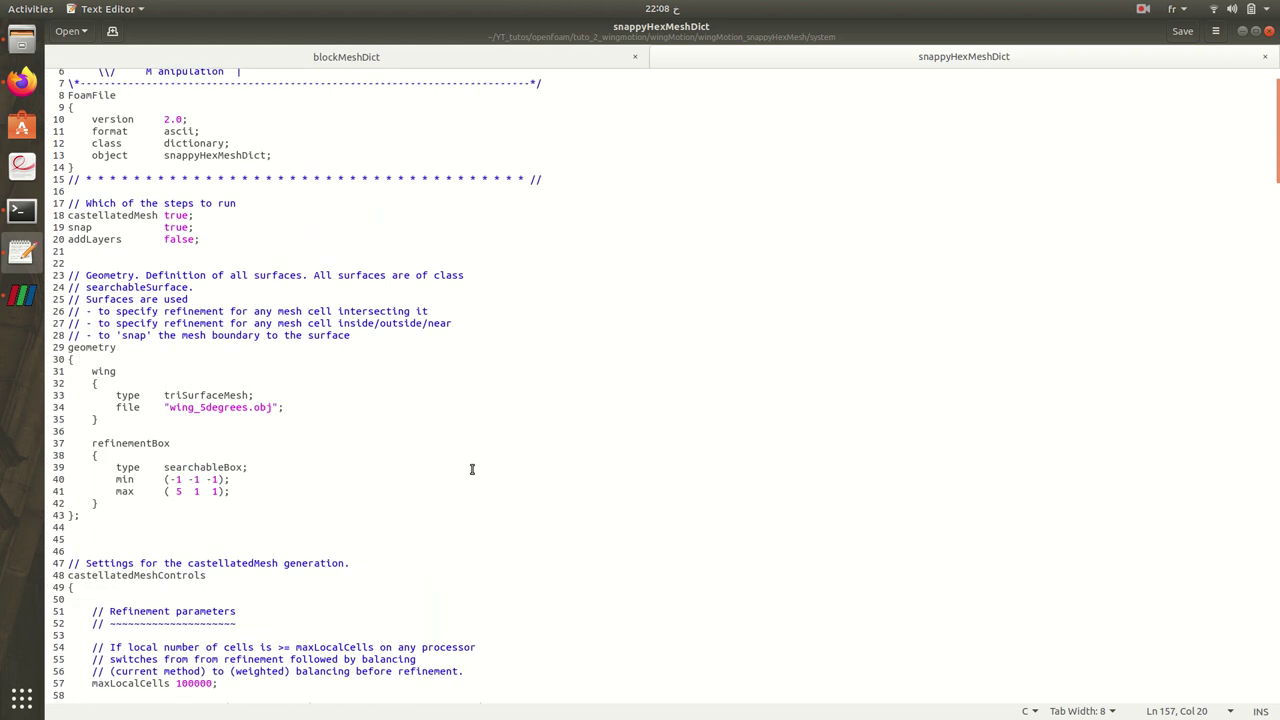
key("ctrl+s")
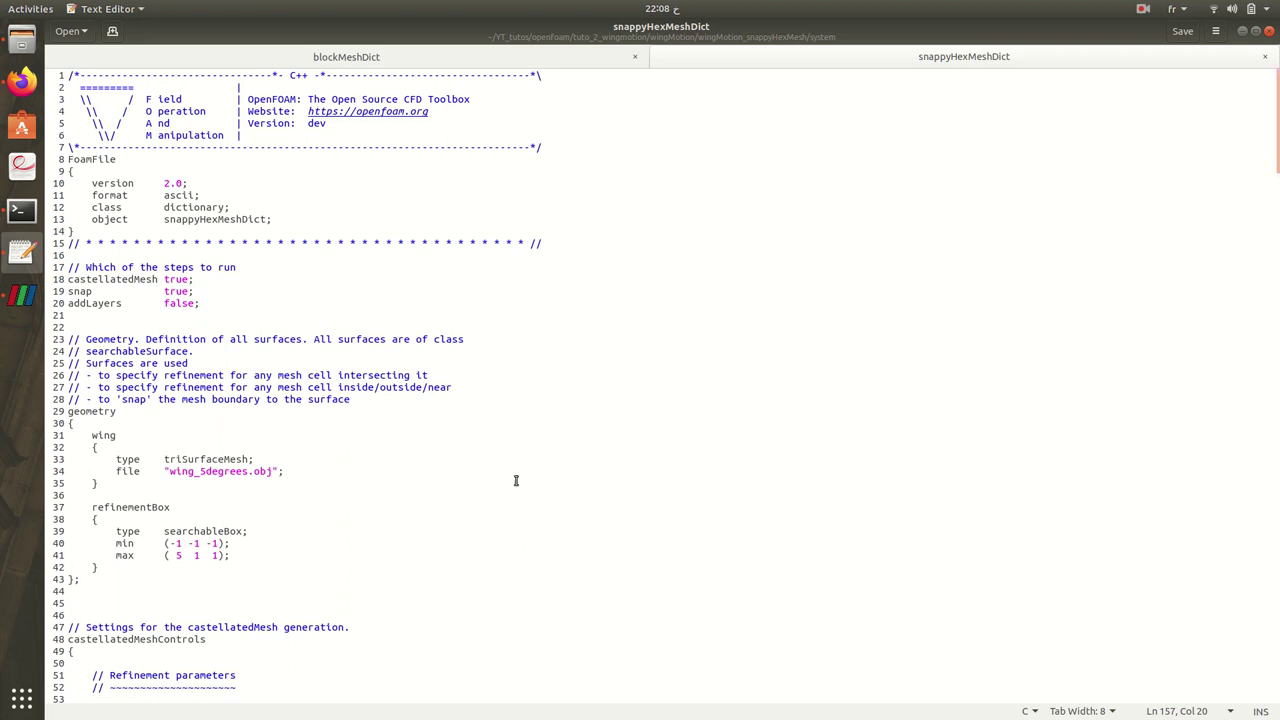
left_click(560, 435)
key("ctrl+s")
Step: In the terminal, list the case folder and delete the previous mesh's time directory 1 with rm -r
left_click(23, 212)
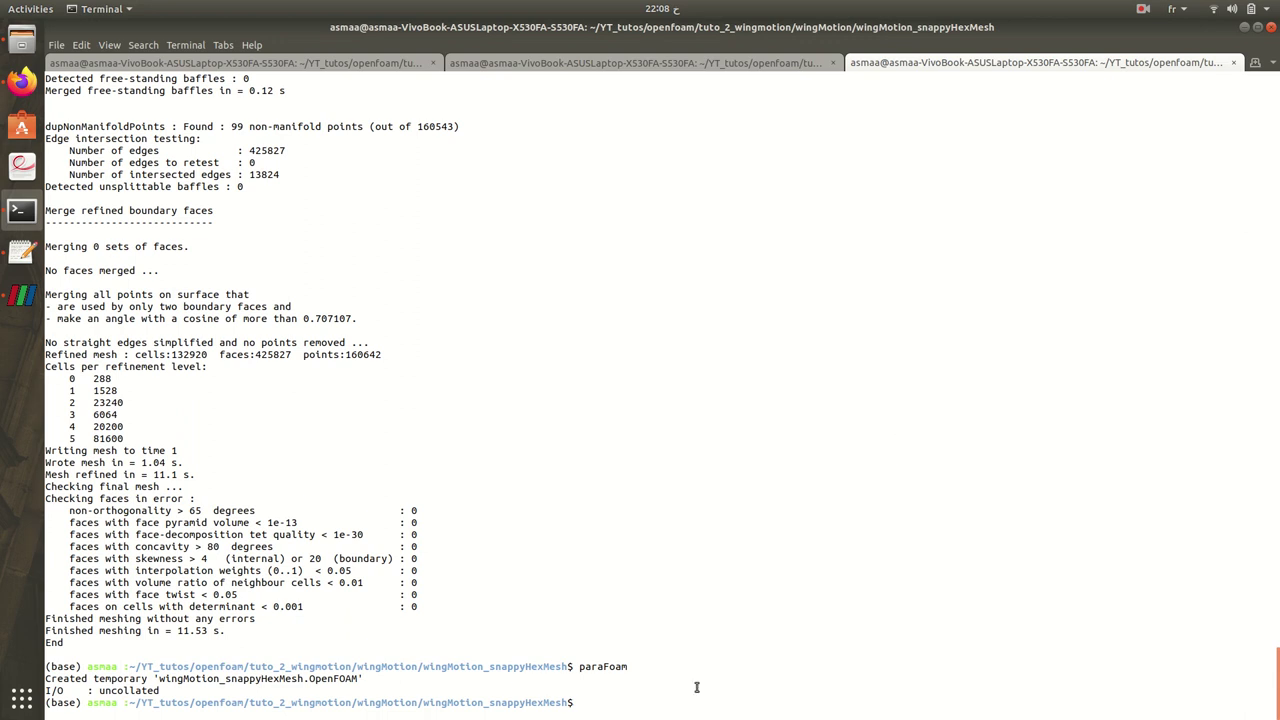
type("ls")
key("Return")
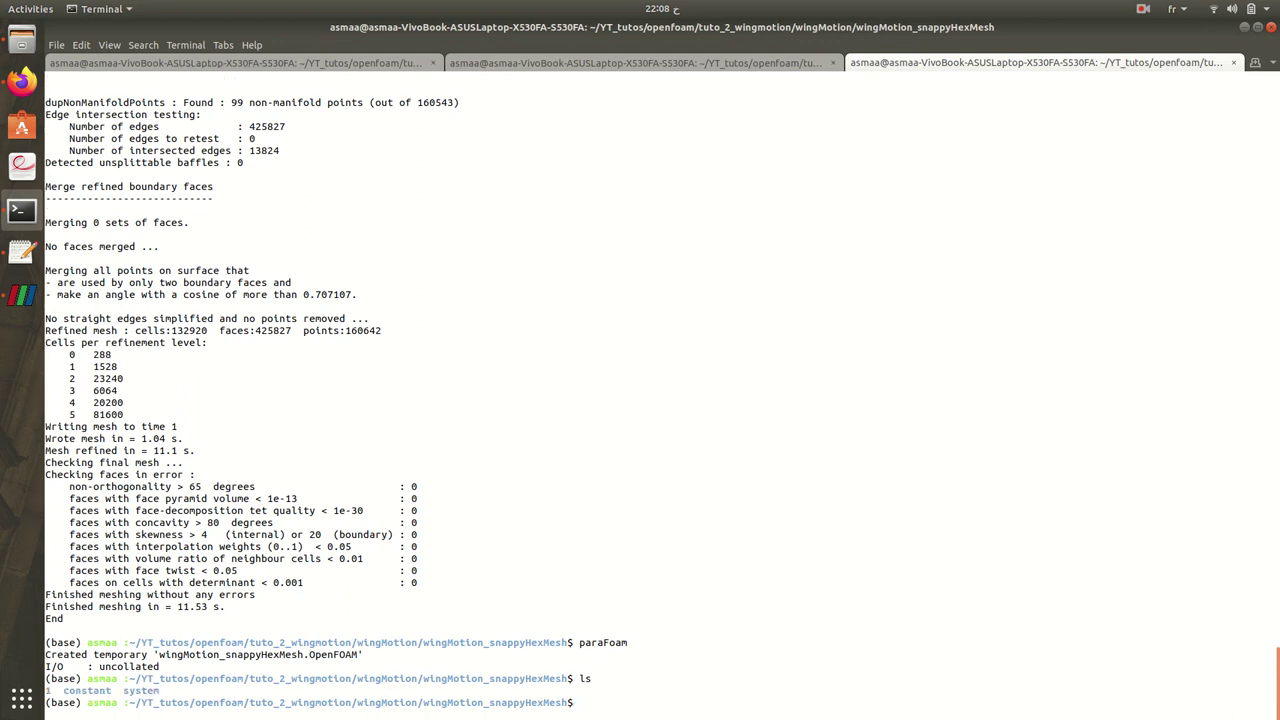
type("rm -r 1")
key("Return")
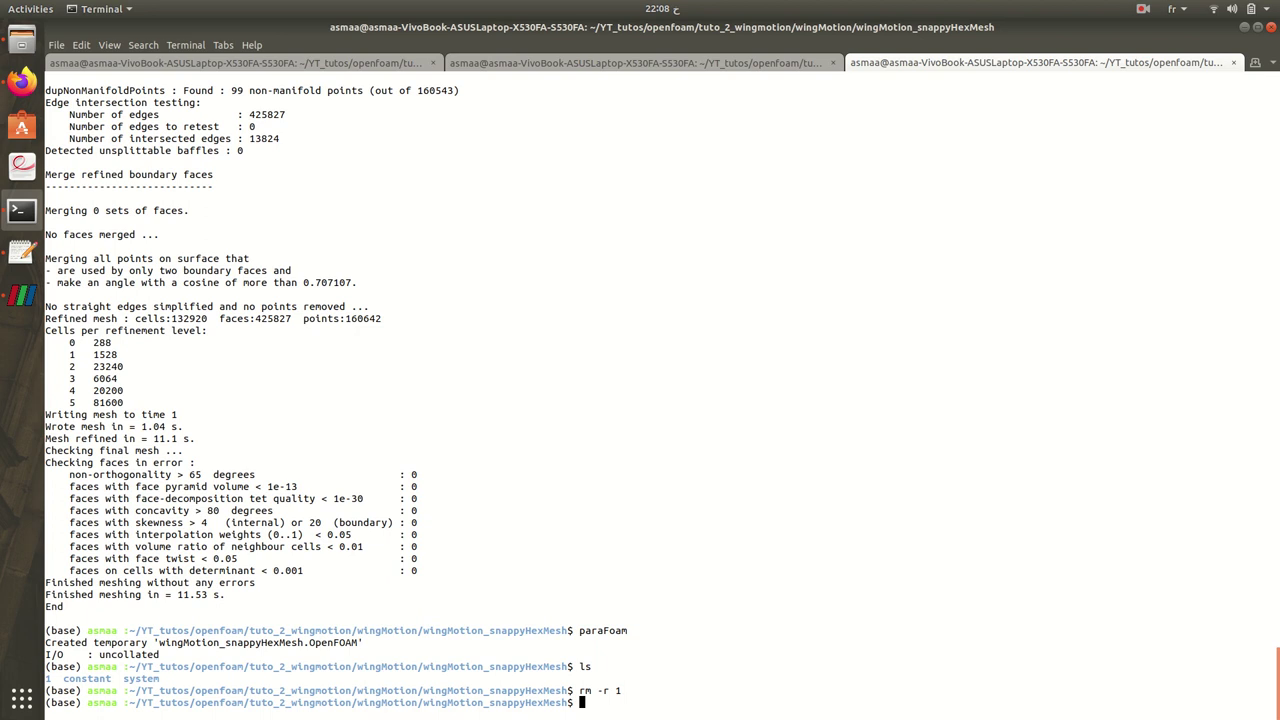
Step: Run snappyHexMesh again with castellation and snapping enabled
type("snappyHexMesh$ snap")
key("Tab")
key("Return")
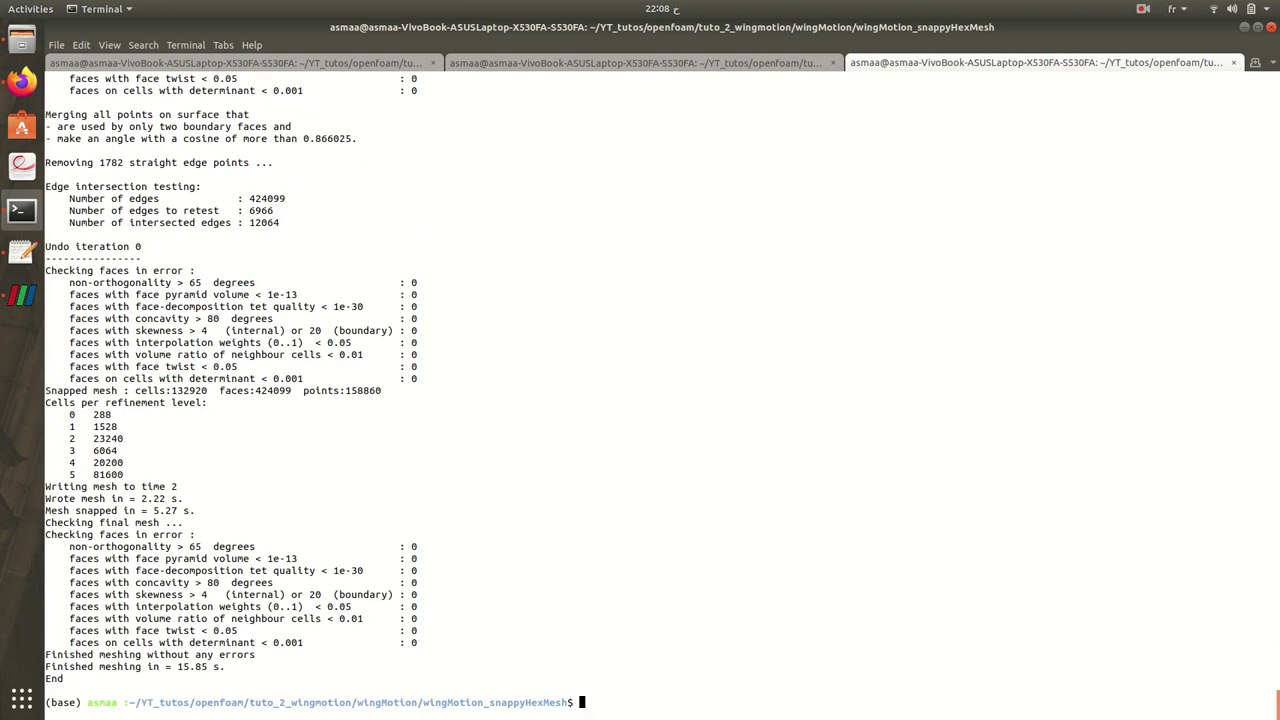
Step: Load the new snappyHexMesh result with paraFoam and show it as Surface With Edges
type("paraFoam")
key("Return")
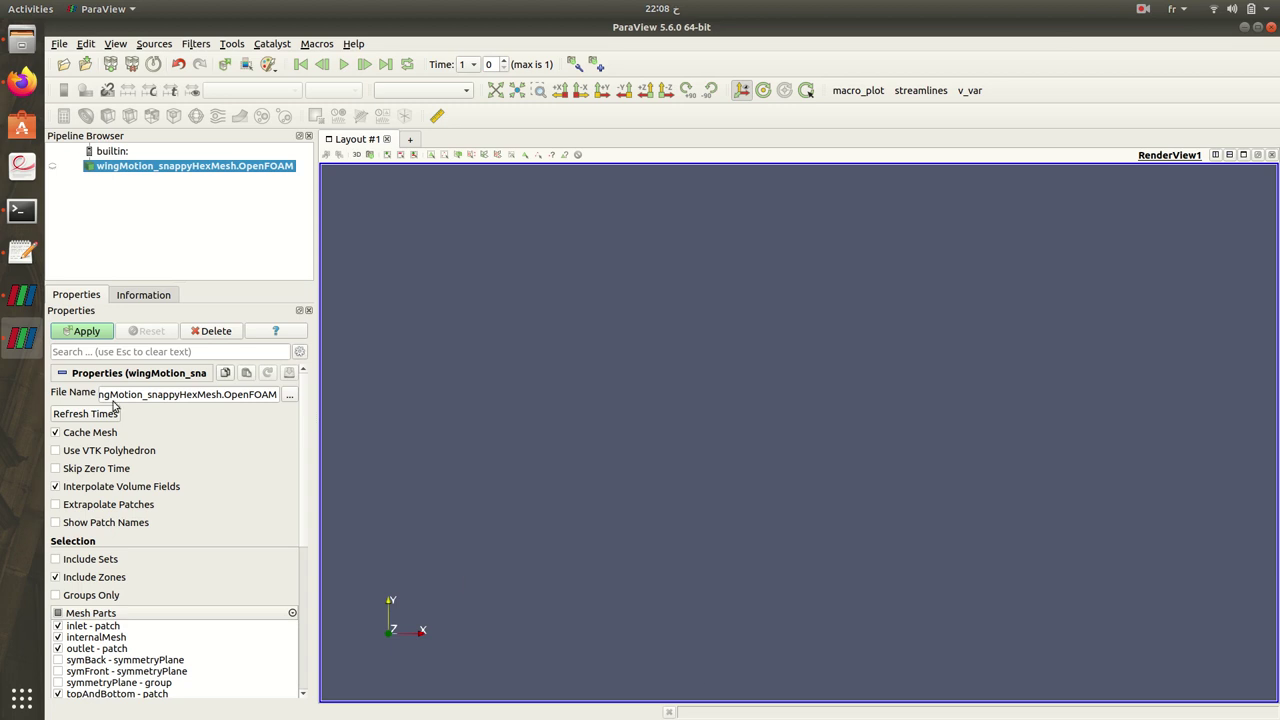
left_click(73, 337)
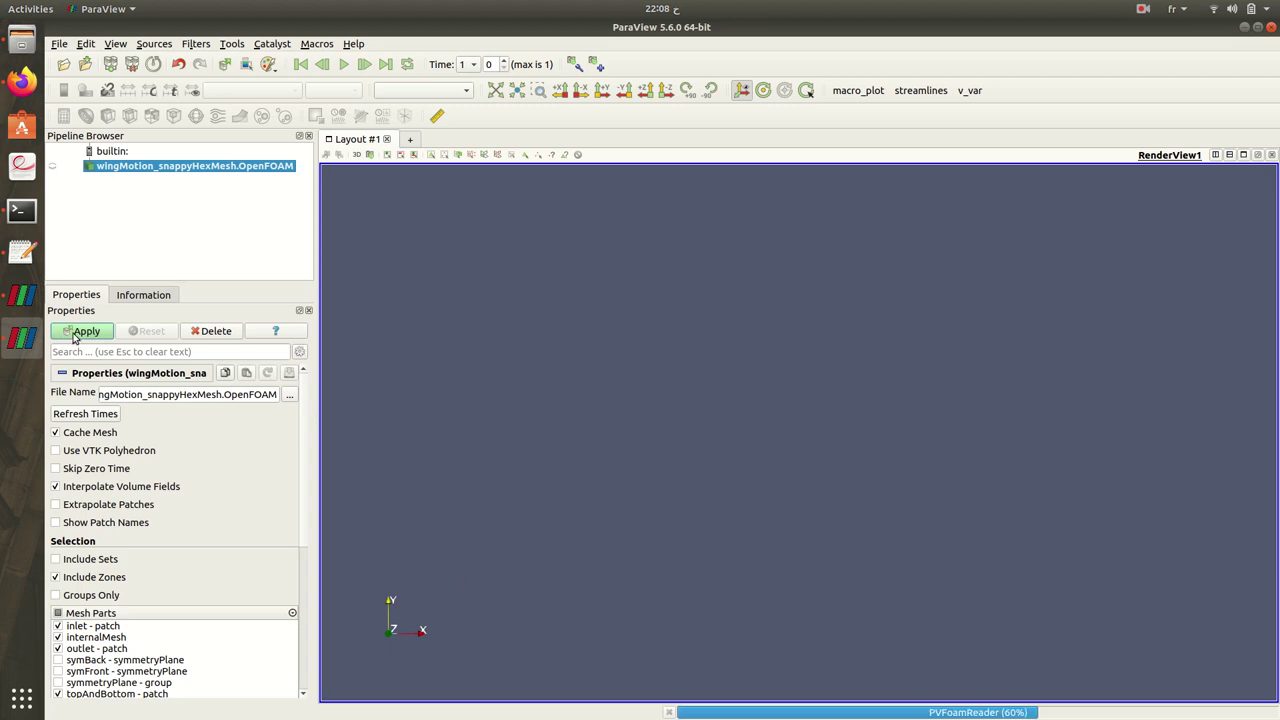
left_click(425, 91)
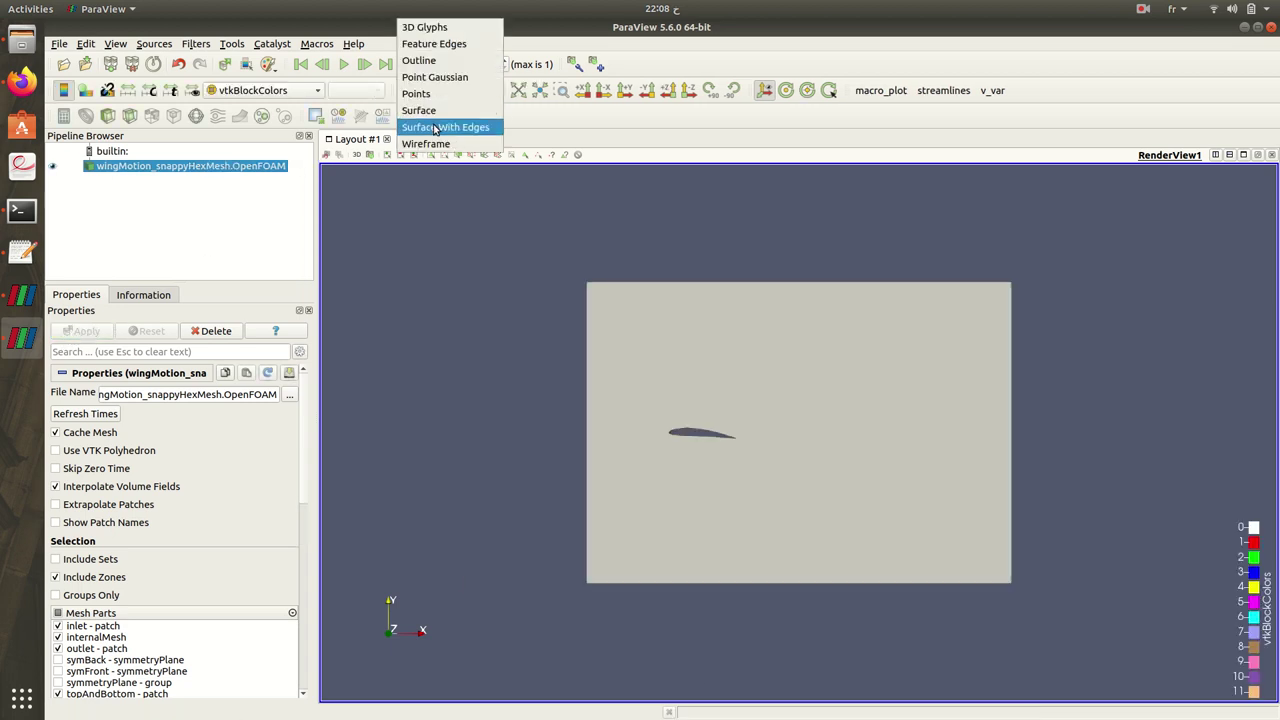
left_click(435, 129)
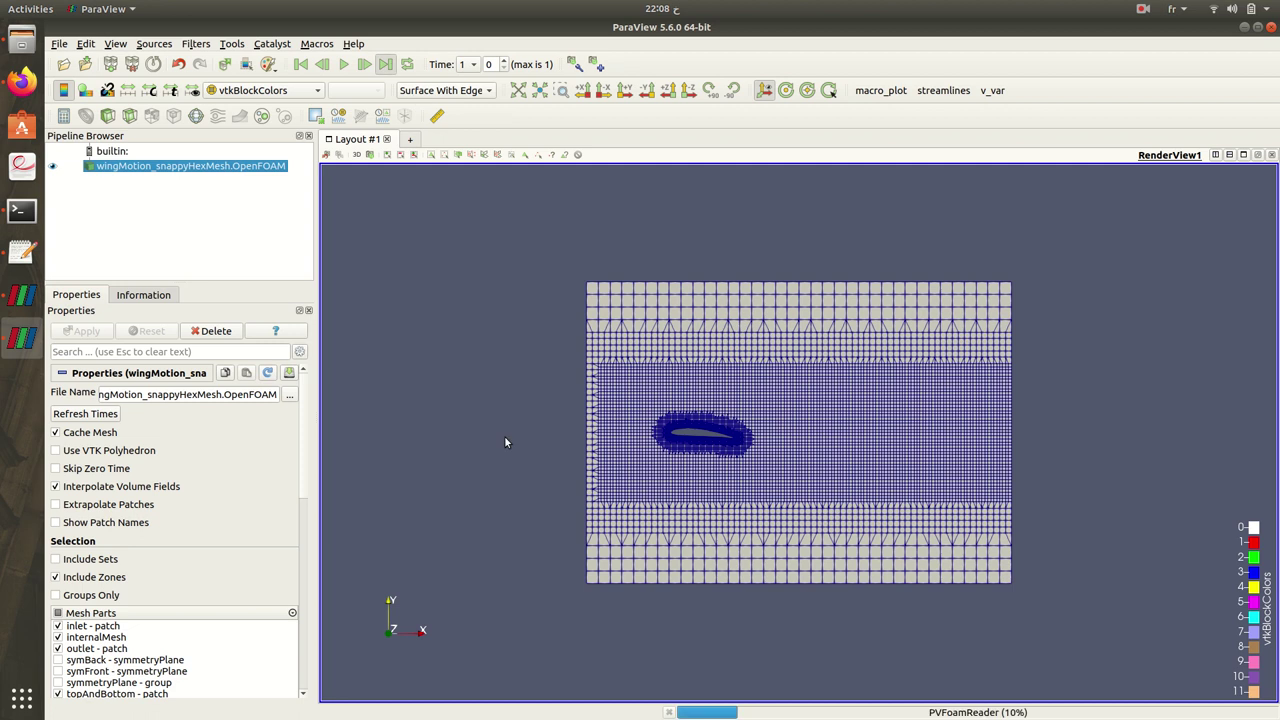
Step: Examine the snapped mesh along the wing surface from leading to trailing edge, and close this ParaView window
scroll(505, 443, "up", 10)
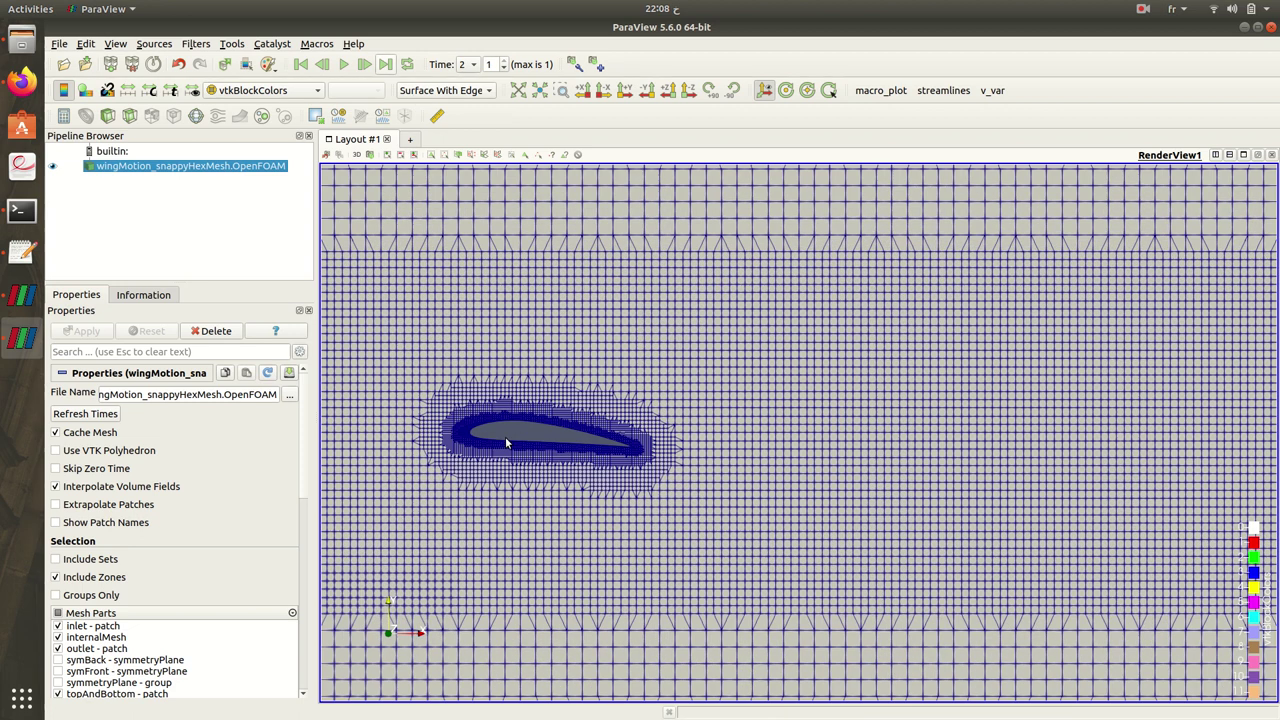
scroll(506, 443, "up", 5)
scroll(718, 358, "down", 3)
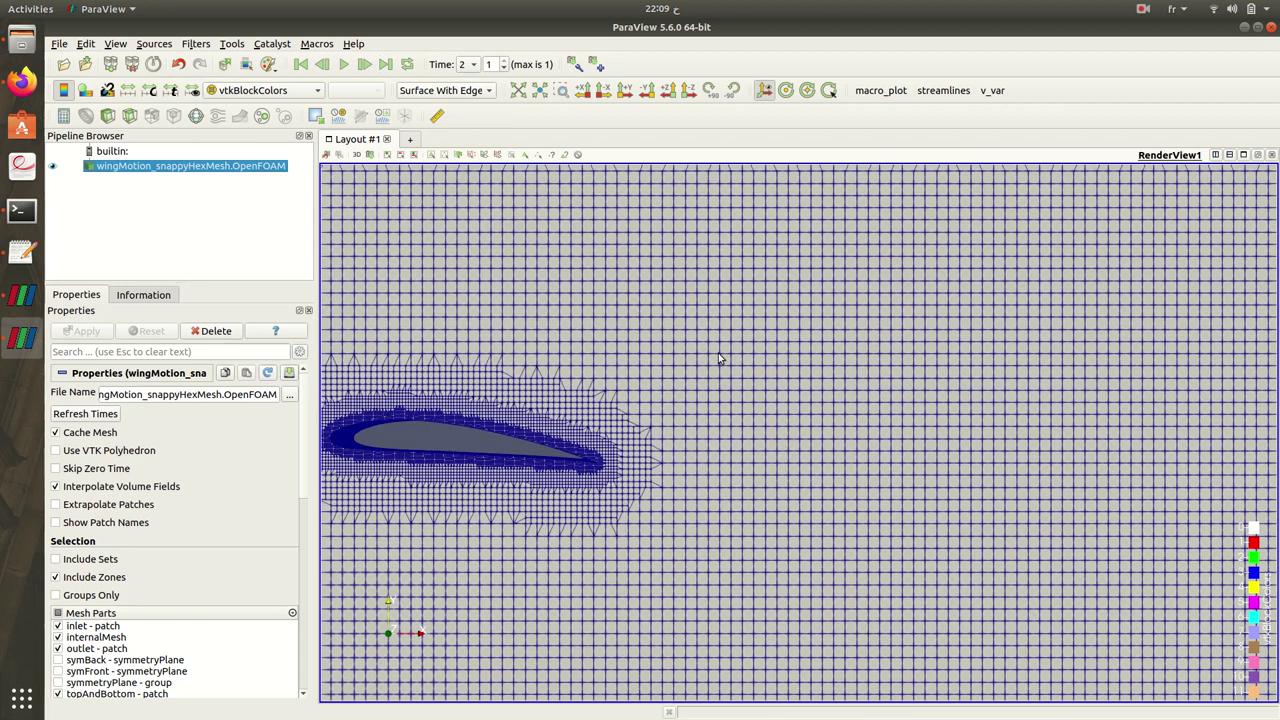
middle_click_drag(718, 358, 797, 353)
scroll(797, 353, "up", 7)
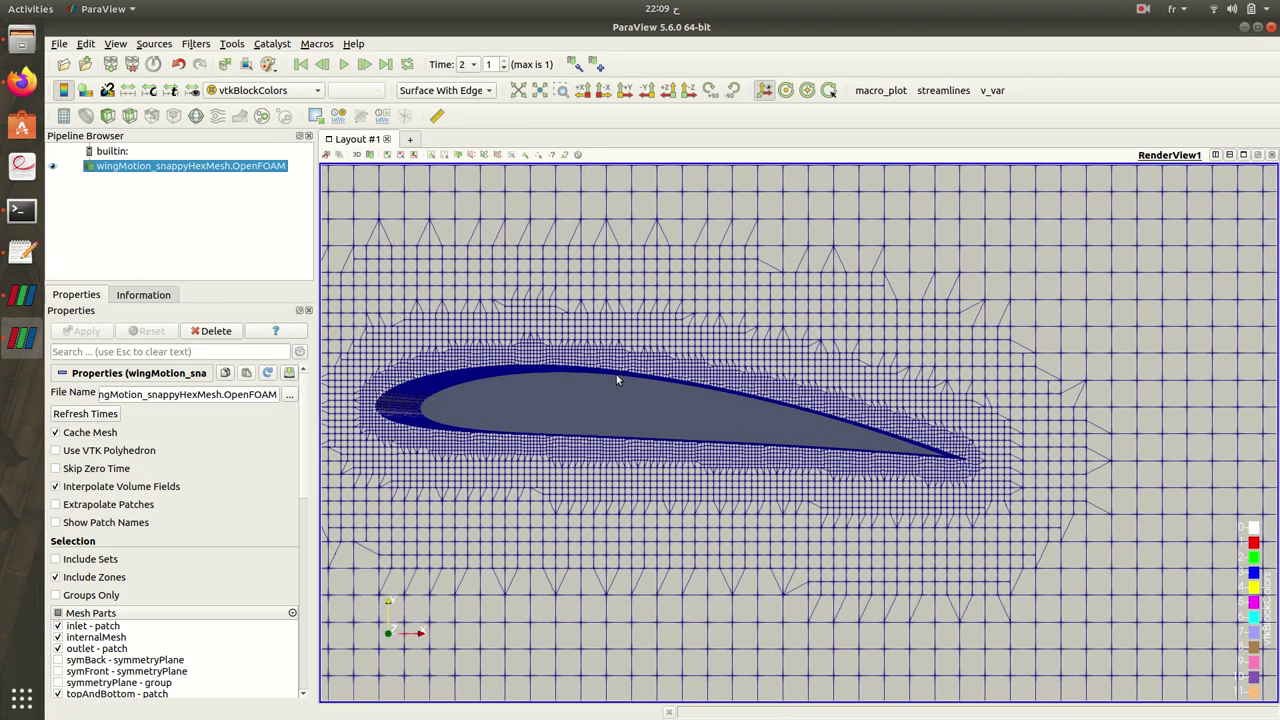
scroll(612, 376, "up", 3)
middle_click_drag(607, 383, 765, 401)
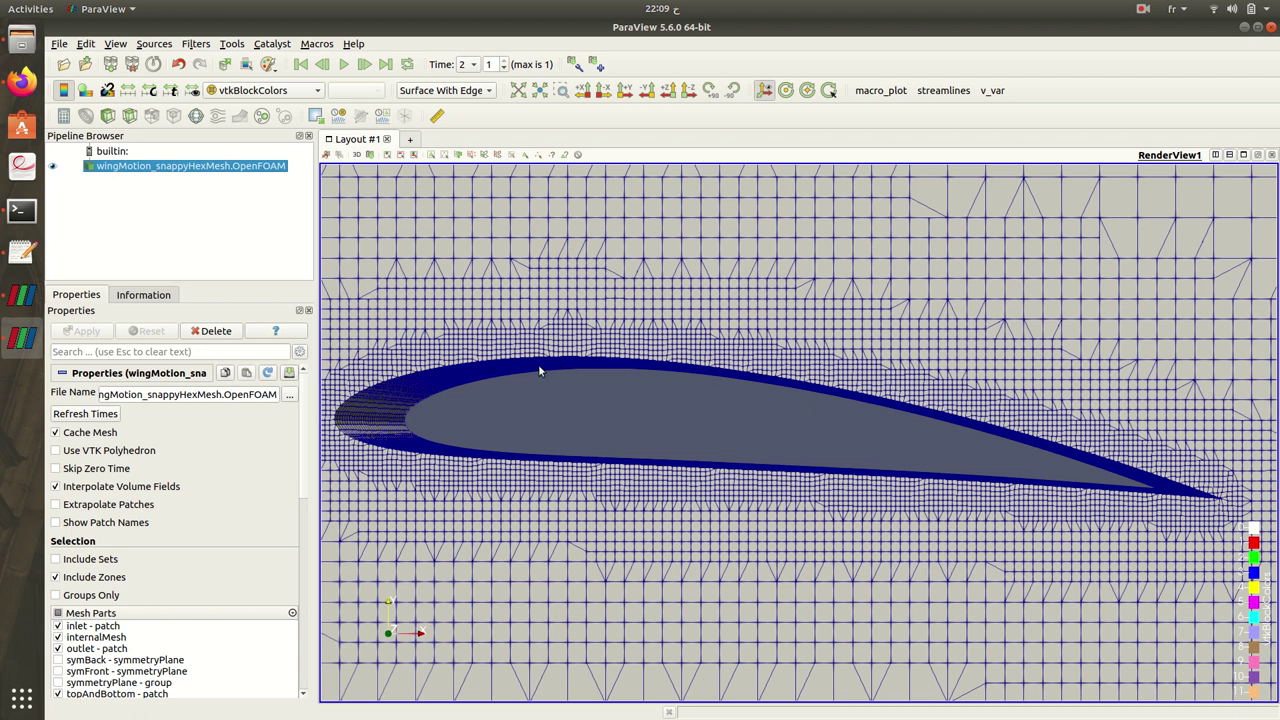
scroll(538, 364, "up", 4)
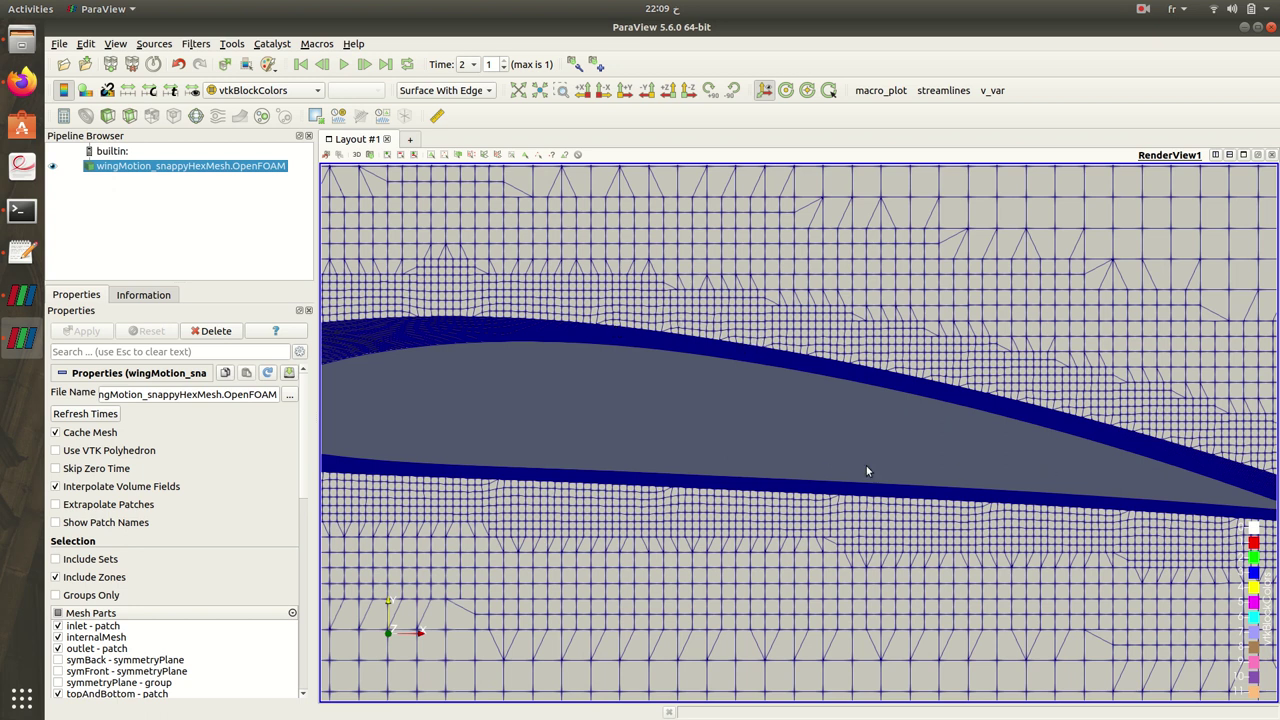
scroll(722, 496, "down", 6)
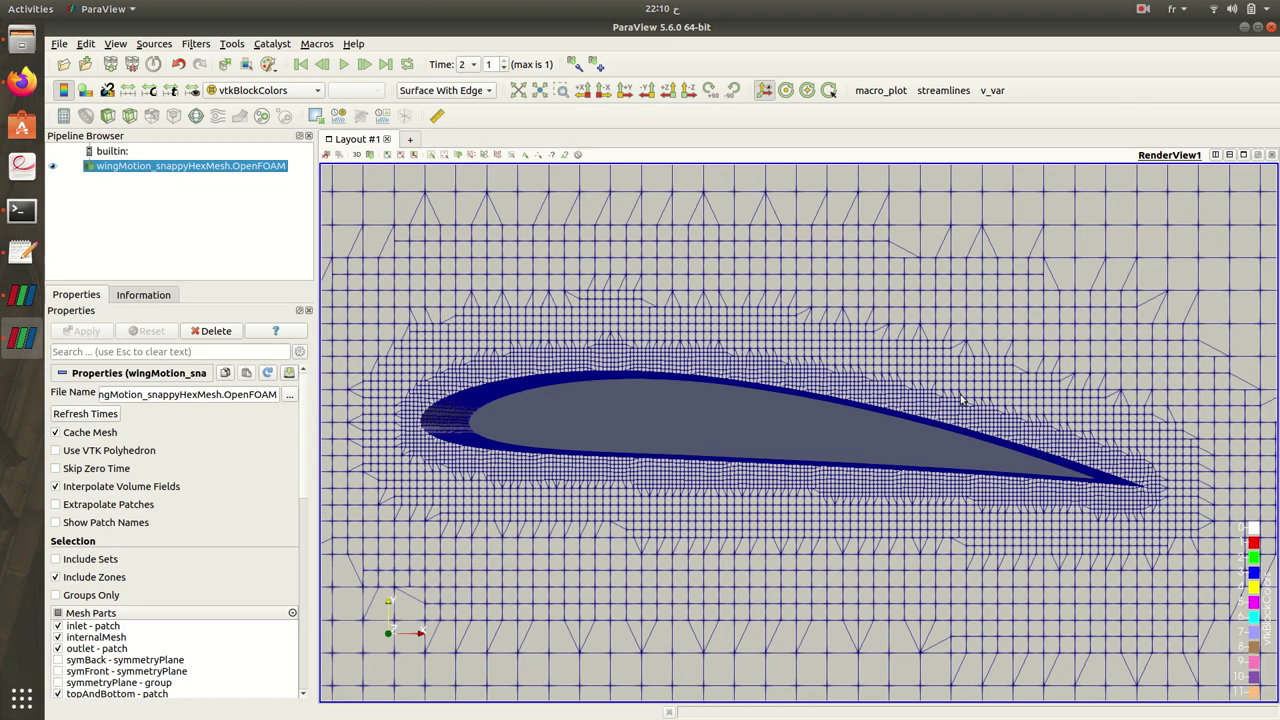
left_click(1271, 27)
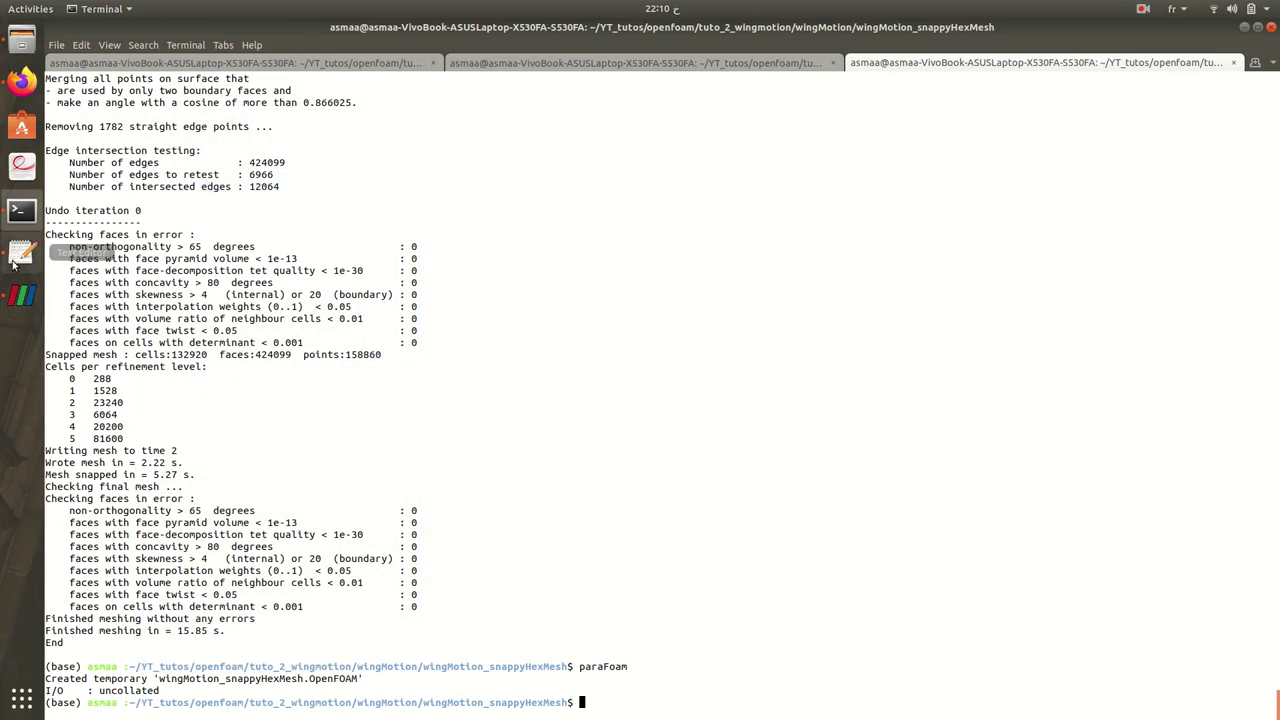
Step: In snappyHexMeshDict in the text editor, set addLayers to true and save the file
left_click(14, 262)
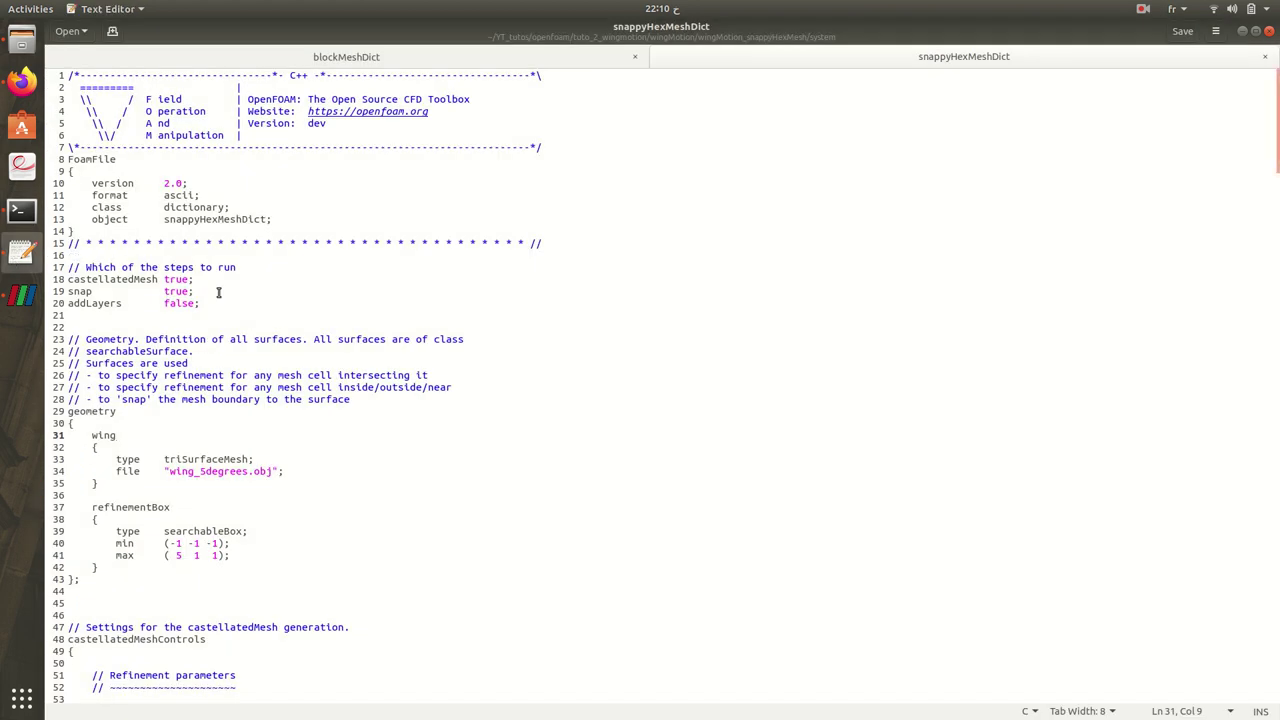
double_click(180, 303)
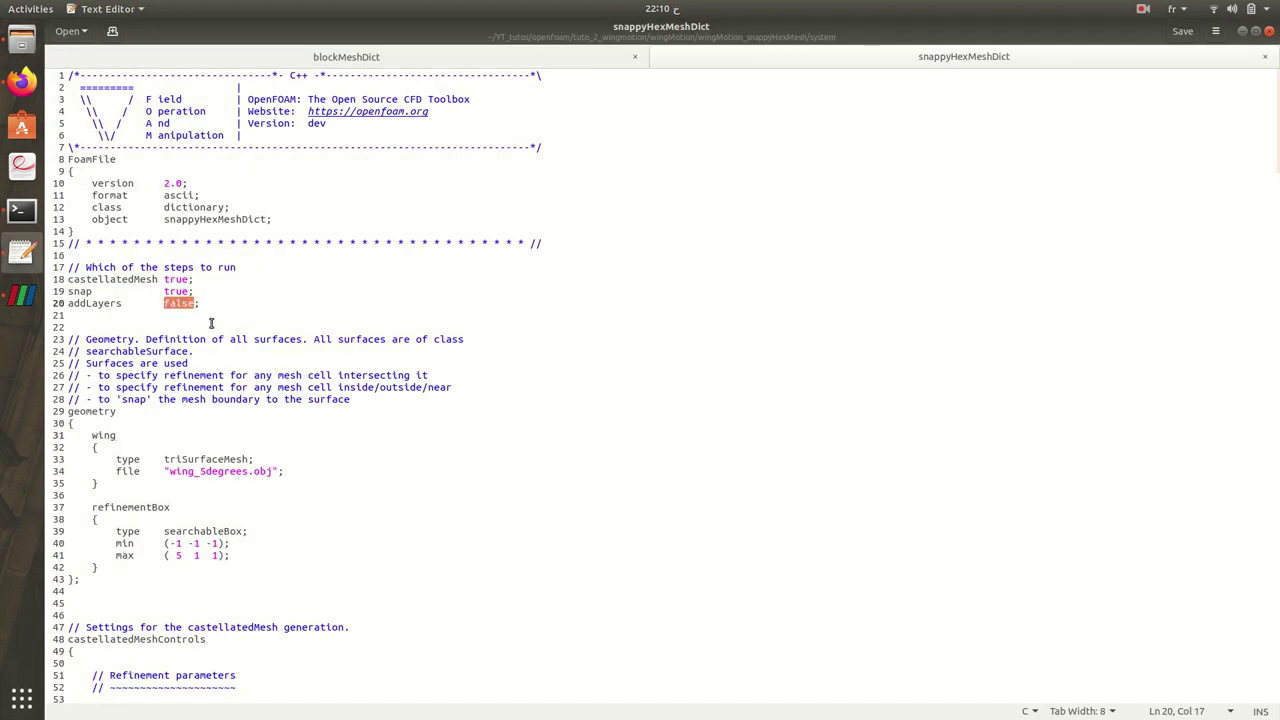
type("tru")
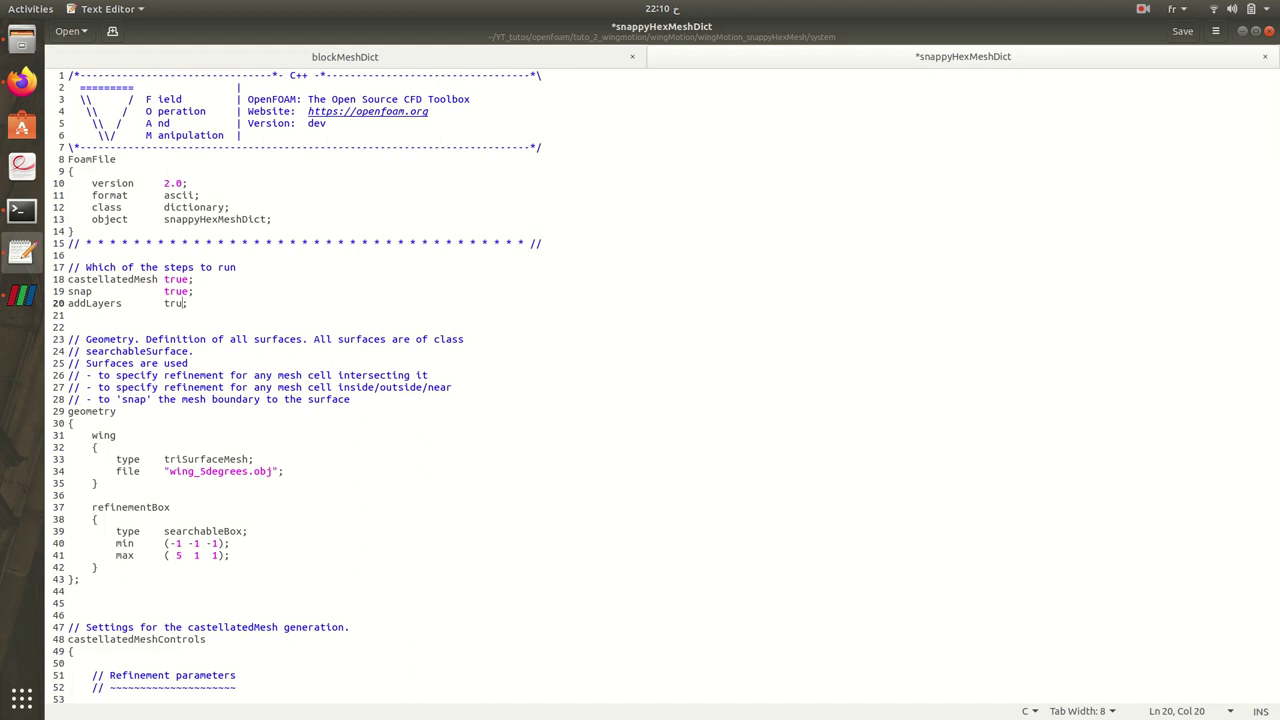
key("ctrl+s")
Step: Review the start of the addLayersControls section, especially the wing patch and its nSurfaceLayers entry
scroll(288, 385, "down", 20)
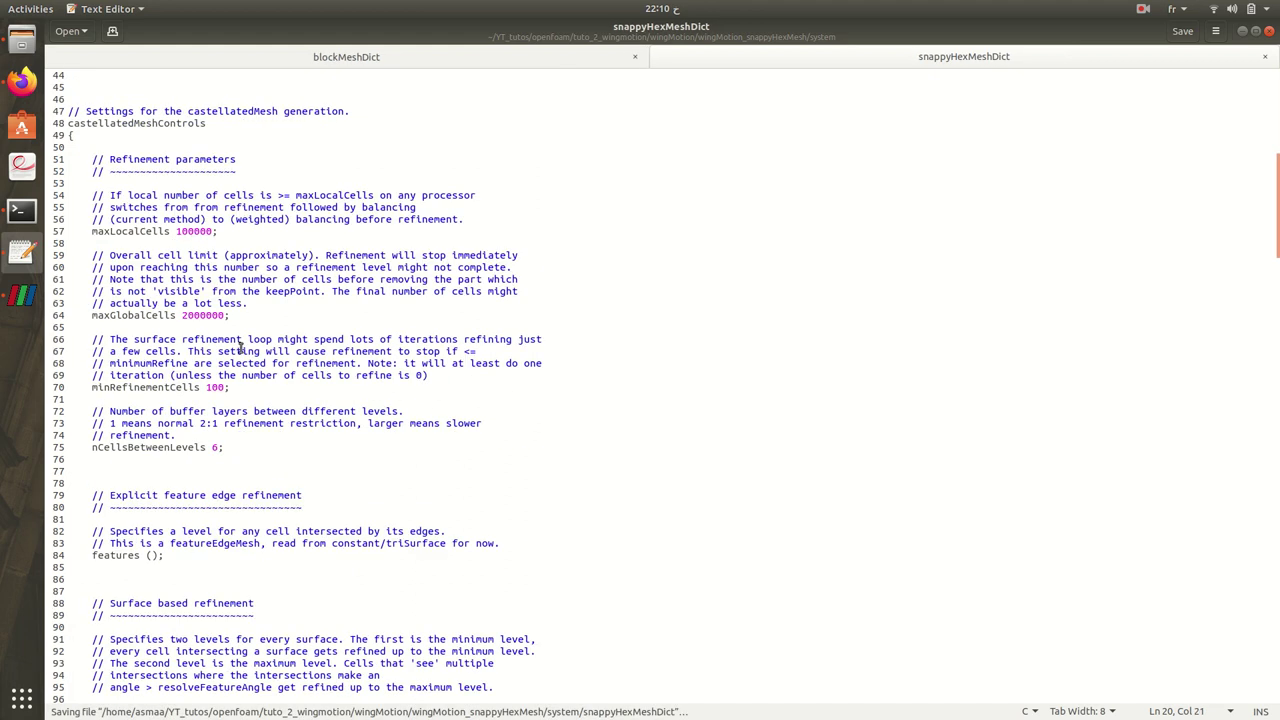
scroll(288, 385, "down", 12)
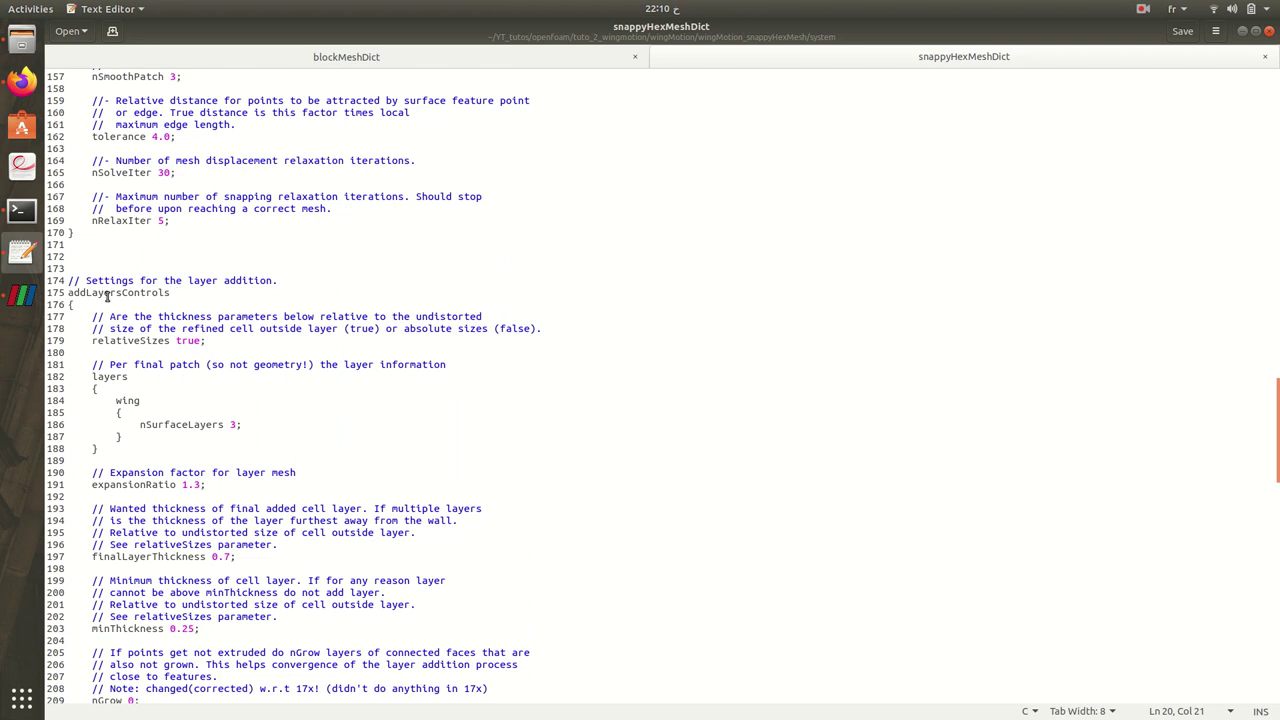
left_click(116, 400)
double_click(122, 400)
left_click_drag(140, 424, 238, 424)
left_click(240, 424)
scroll(220, 428, "down", 1)
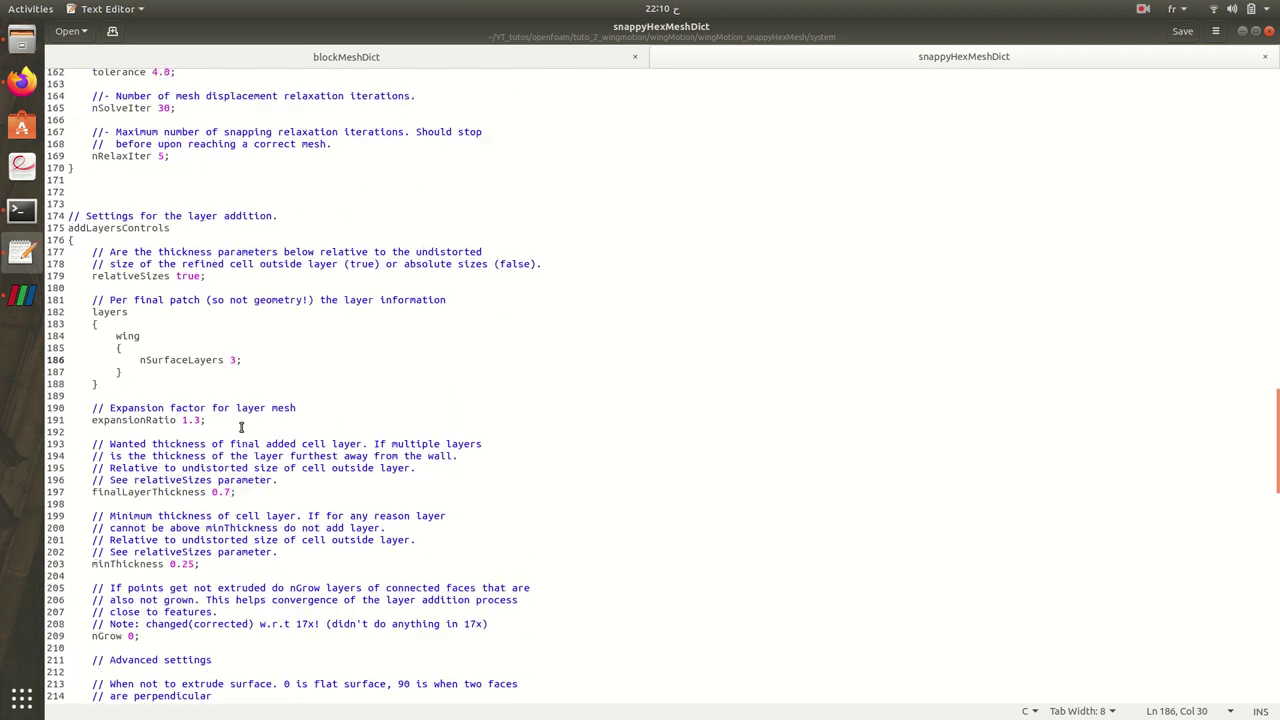
Step: Review the expansion ratio, finalLayerThickness, minThickness and advanced layer settings, making sure snappyHexMeshDict is saved
type(";")
scroll(209, 431, "down", 2)
left_click_drag(209, 428, 237, 428)
scroll(266, 428, "down", 4)
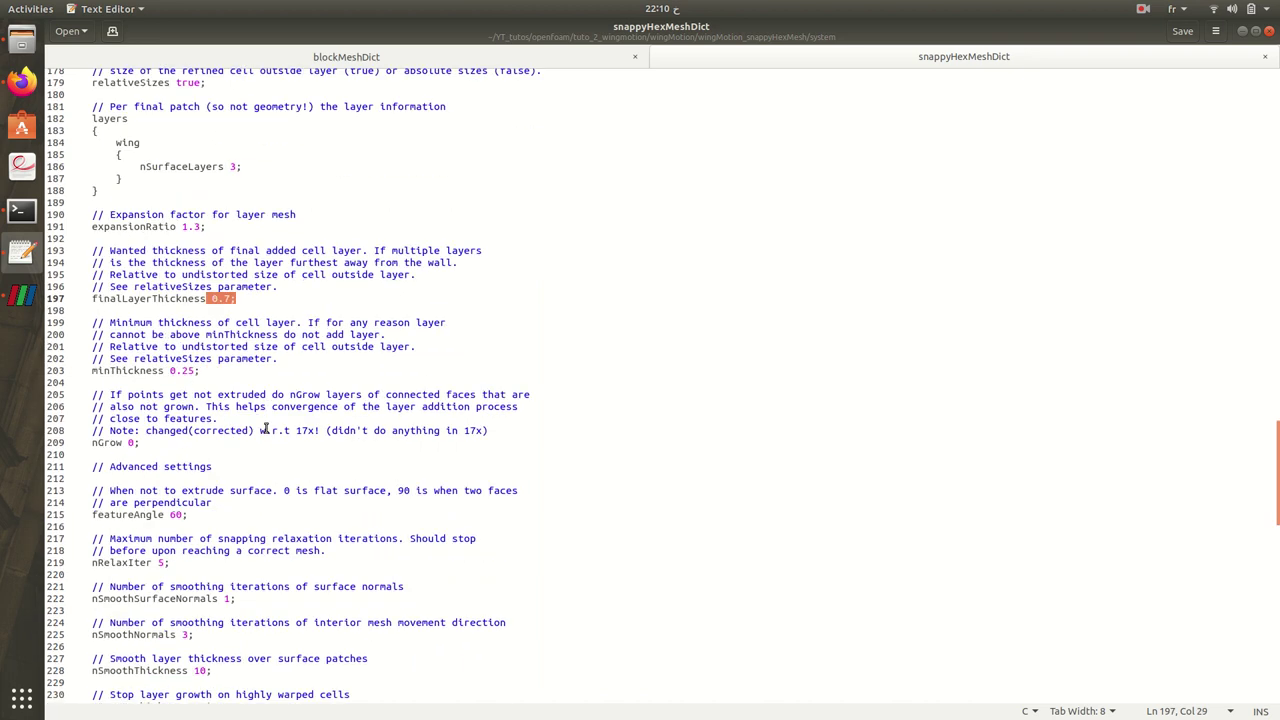
left_click_drag(175, 371, 201, 371)
scroll(233, 455, "down", 2)
scroll(232, 457, "down", 4)
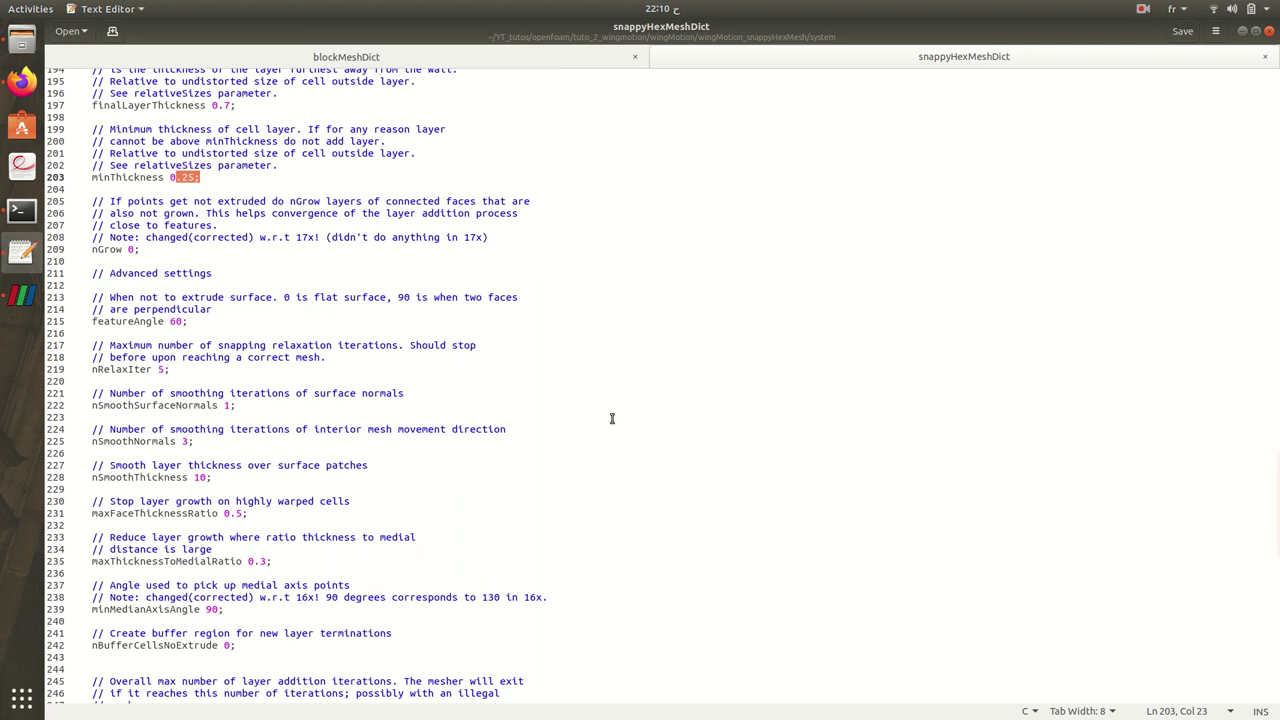
scroll(612, 418, "up", 20)
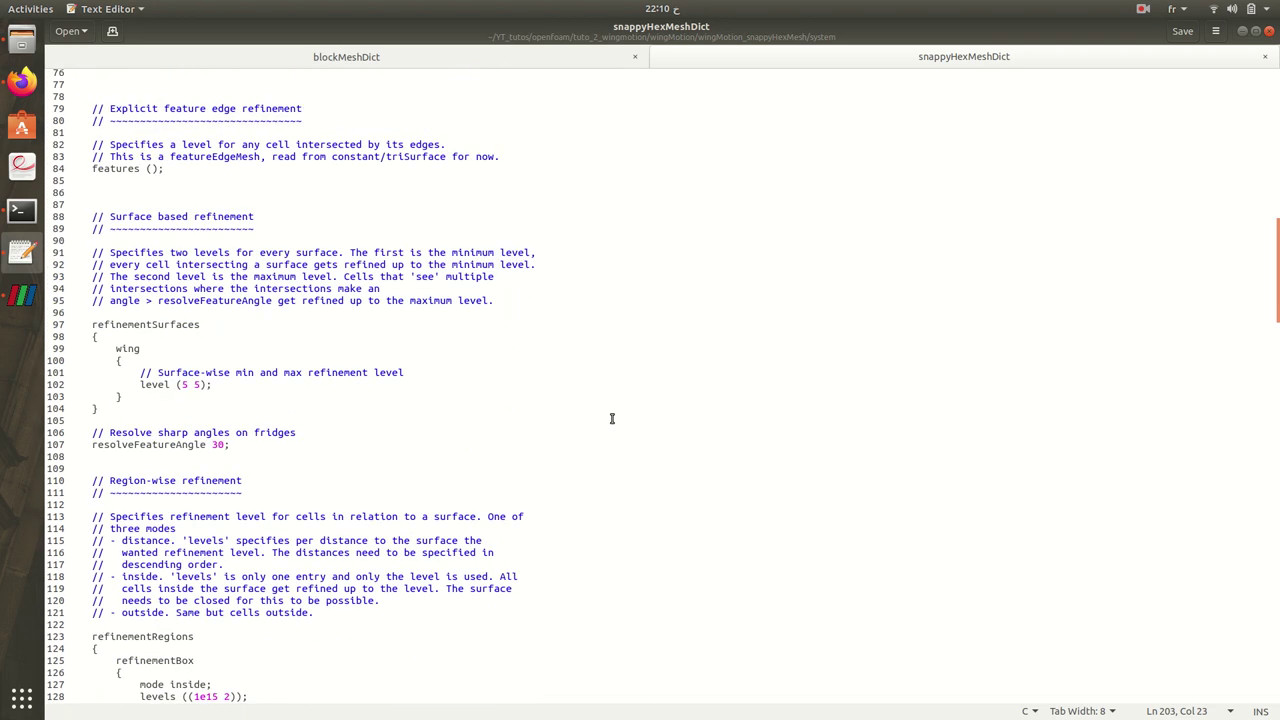
key("ctrl+s")
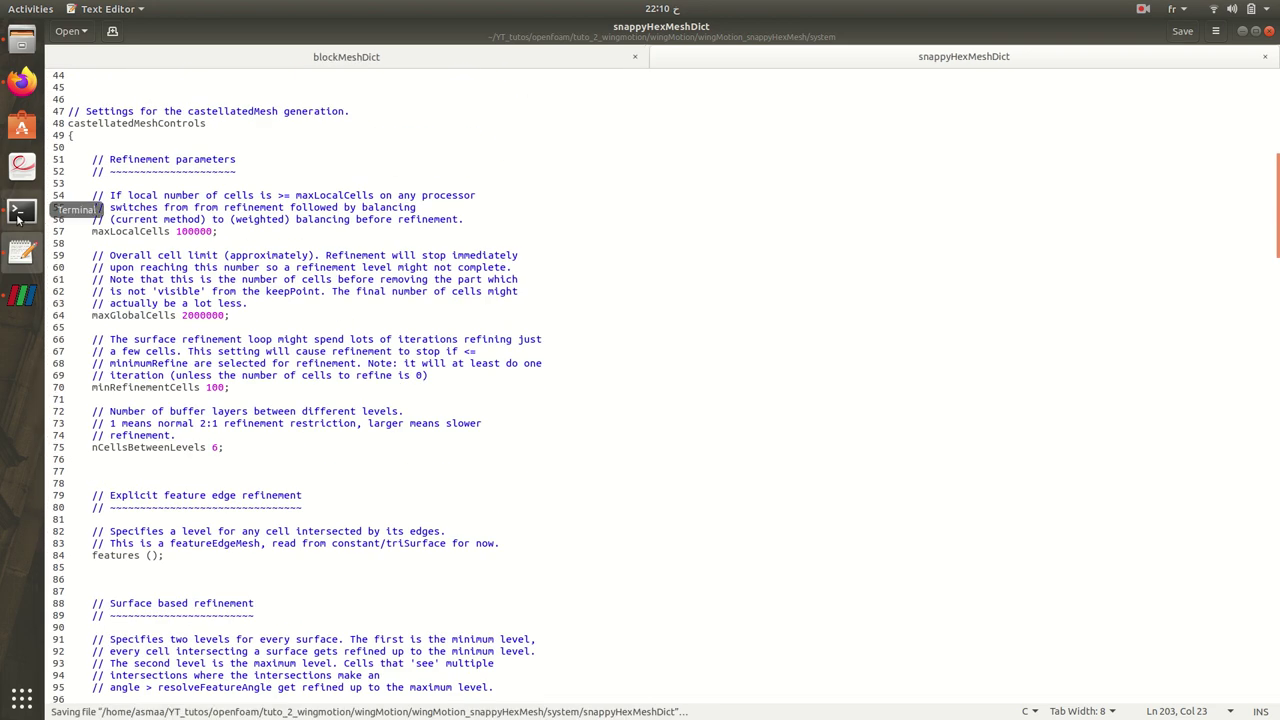
Step: In the terminal, list the case folder and delete time directories 1 and 2 with rm -r
left_click(24, 294)
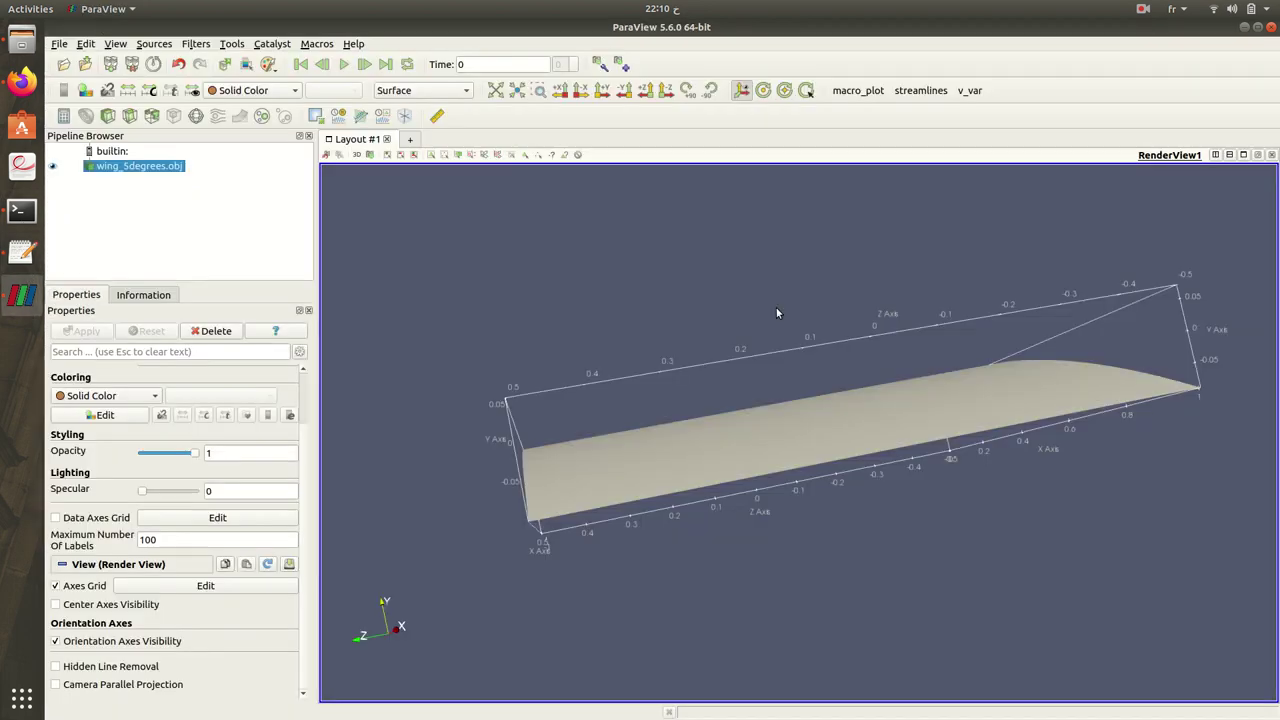
left_click(22, 210)
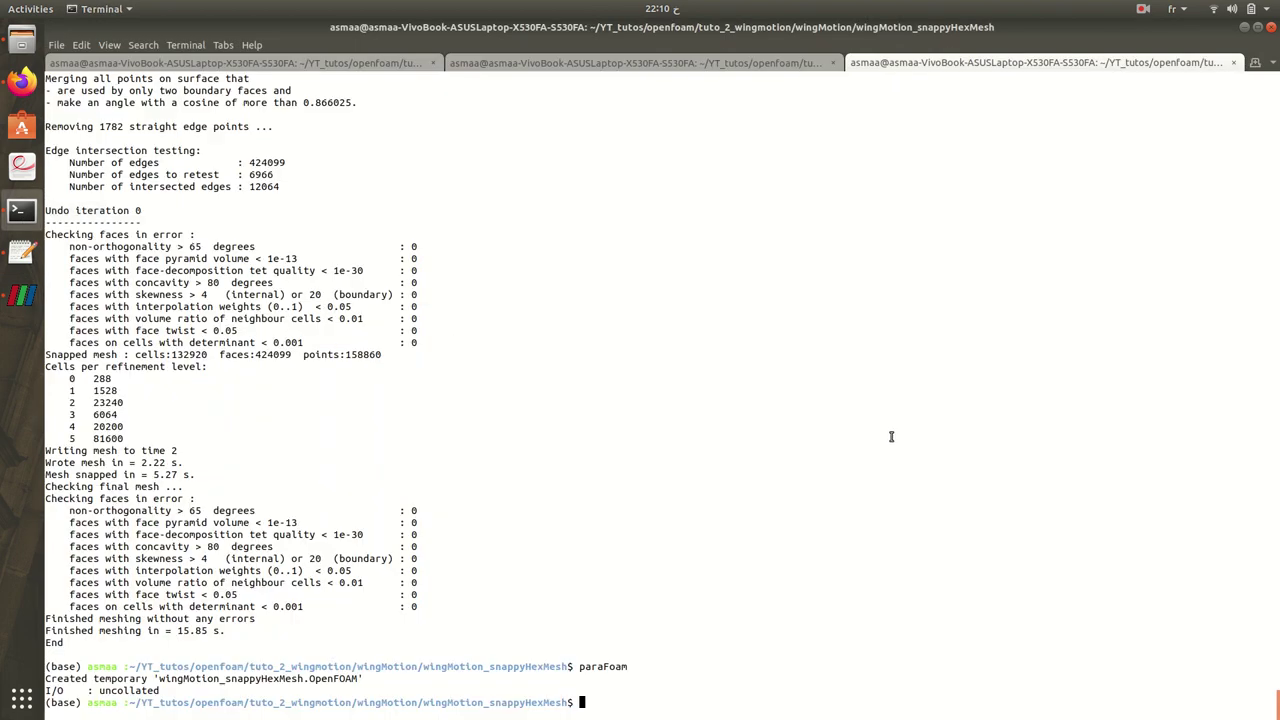
type("ls")
key("Return")
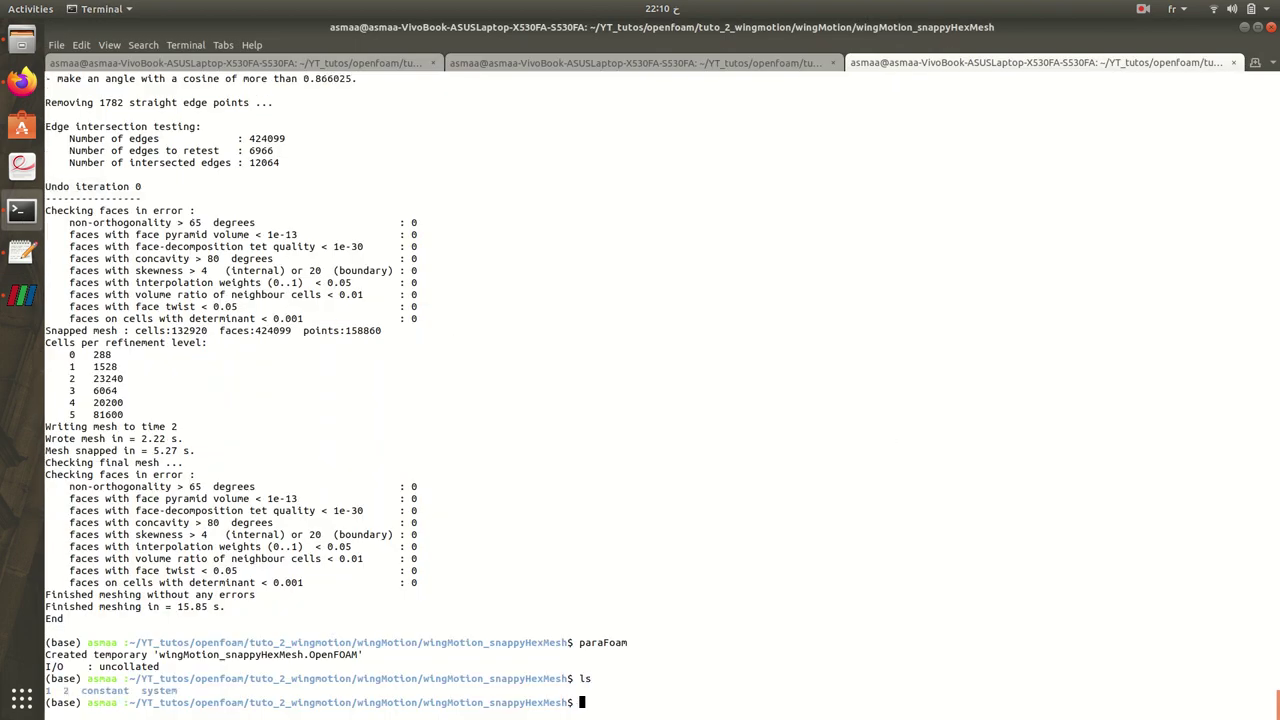
type("rm -r 1 2")
key("Return")
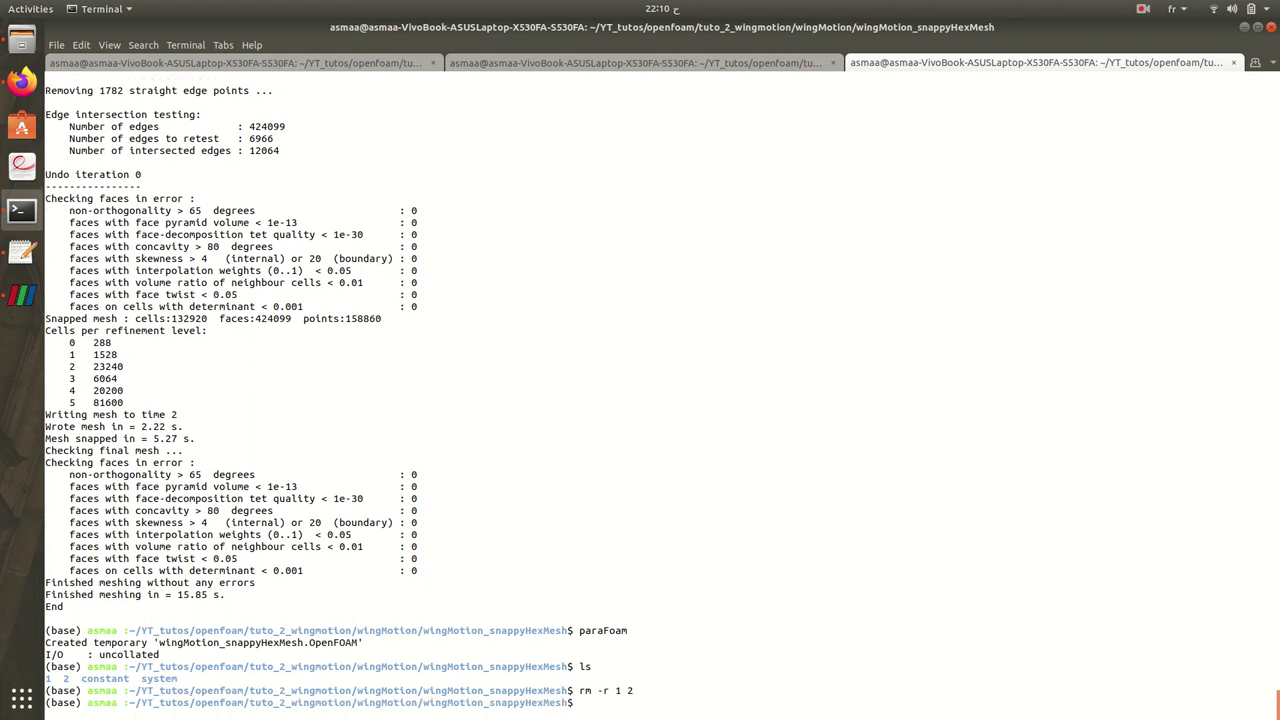
Step: Run snappyHexMesh again with castellation, snapping and layer addition enabled
type("snap")
key("Tab")
key("Return")
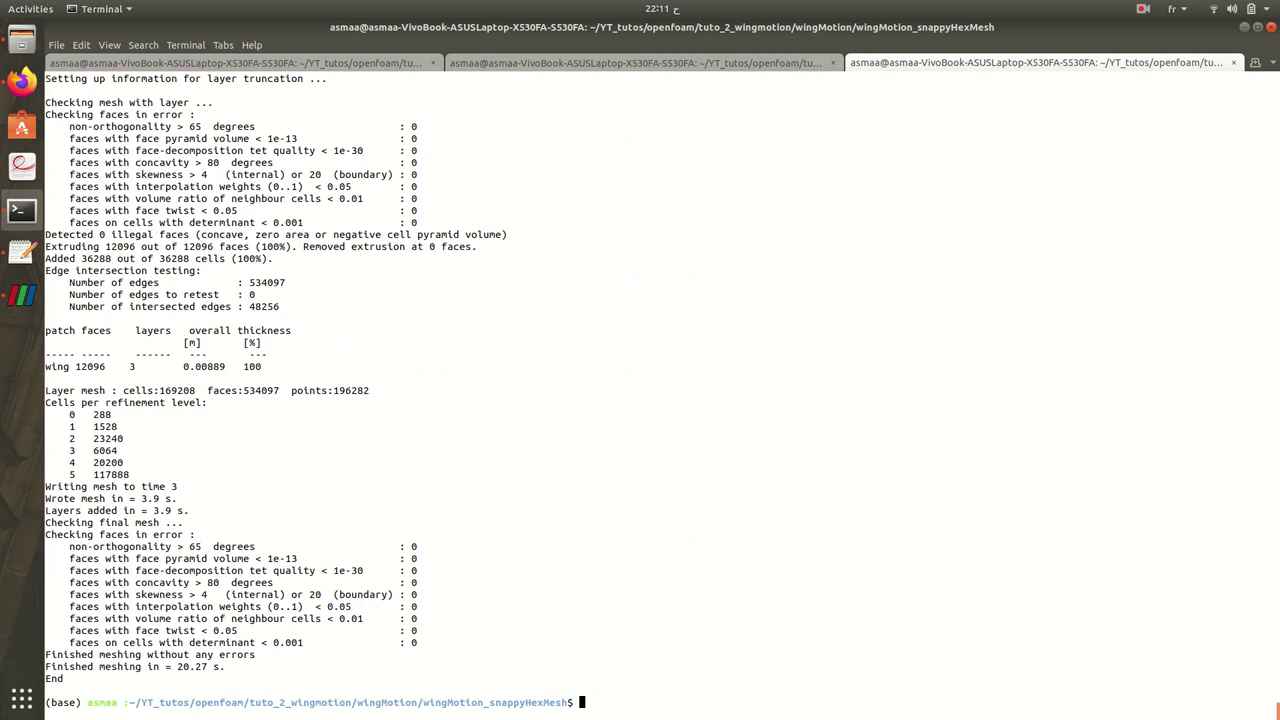
Step: Open the case with paraFoam, load the new mesh and show it as Surface With Edges
type("paraFoam")
key("Return")
type("paraFoam")
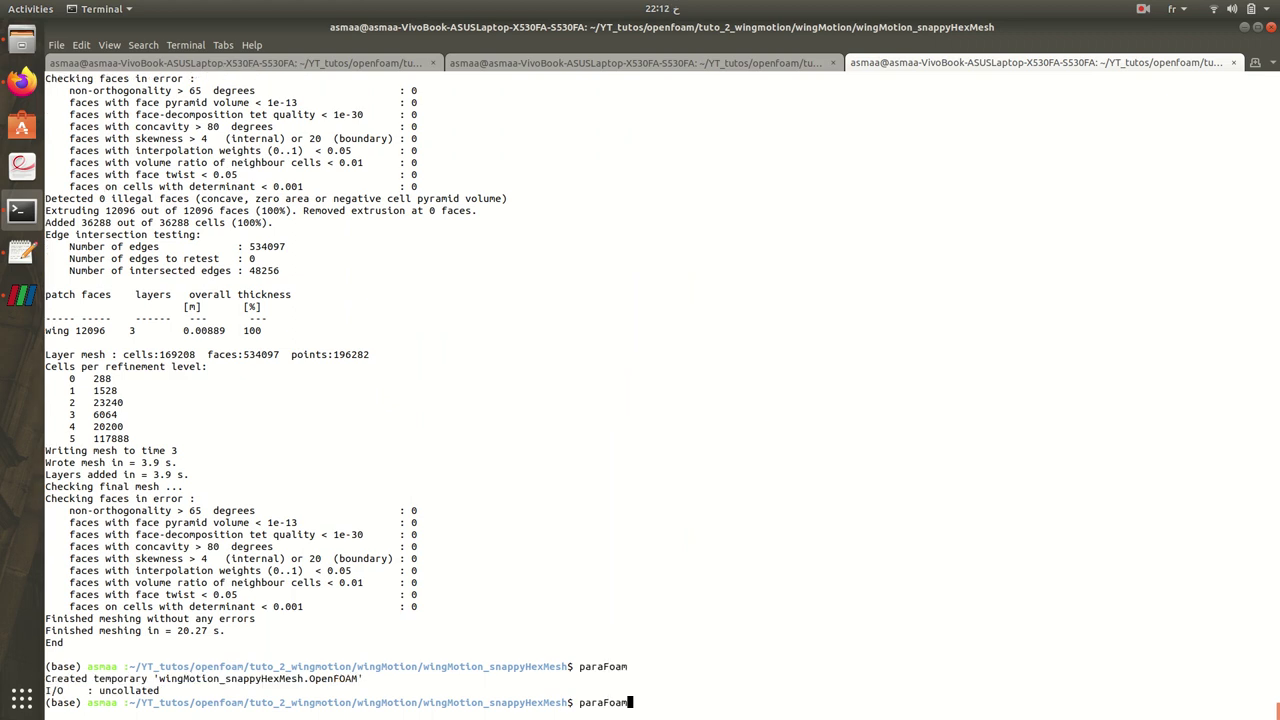
key("Return")
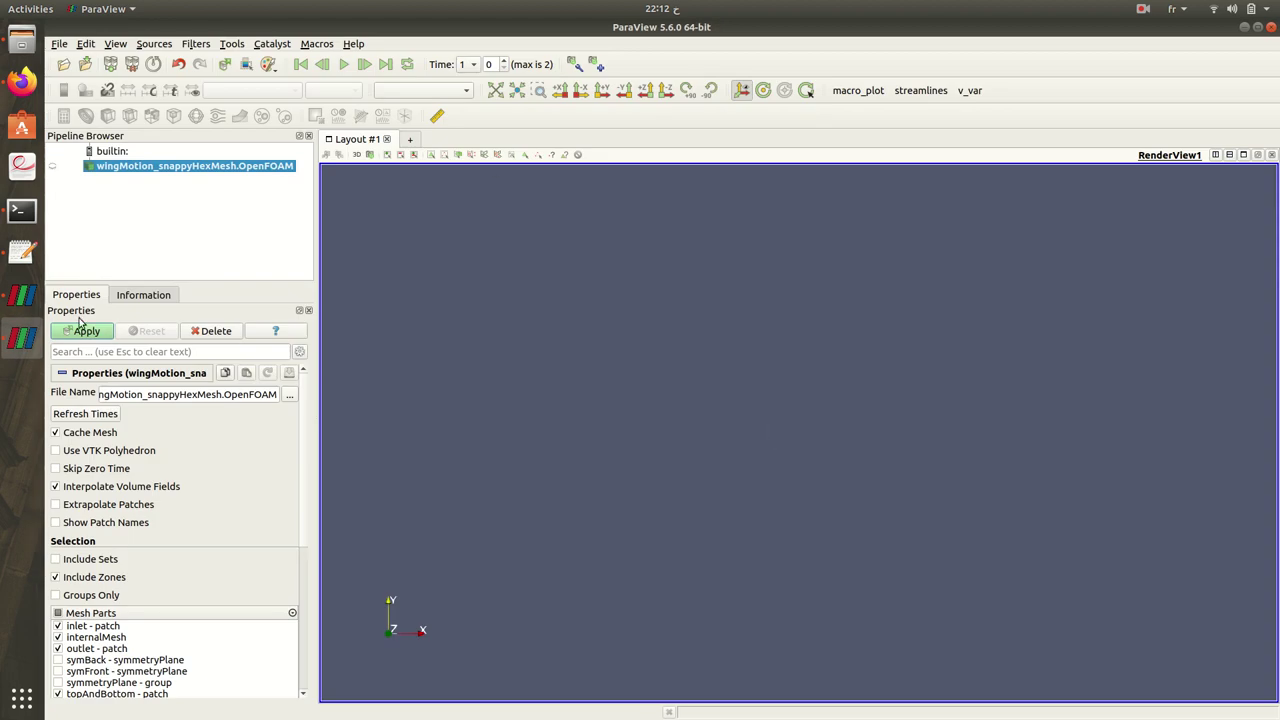
left_click(88, 331)
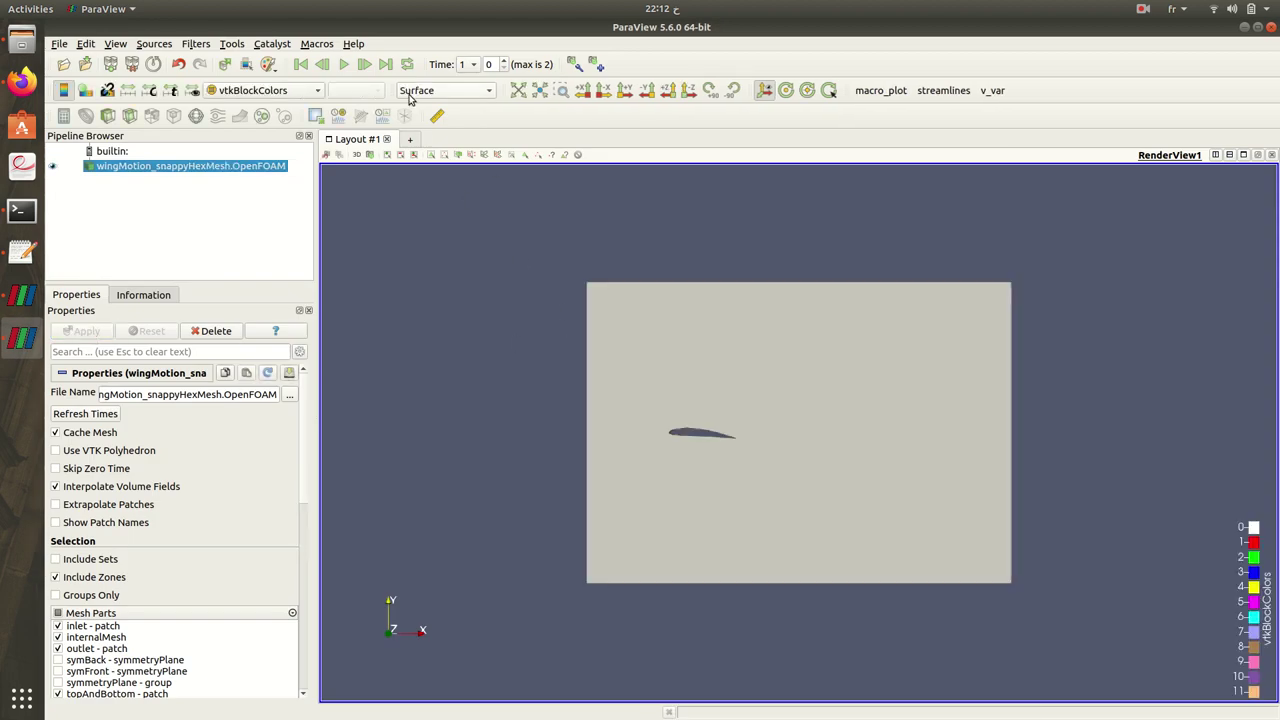
left_click(412, 91)
key("Escape")
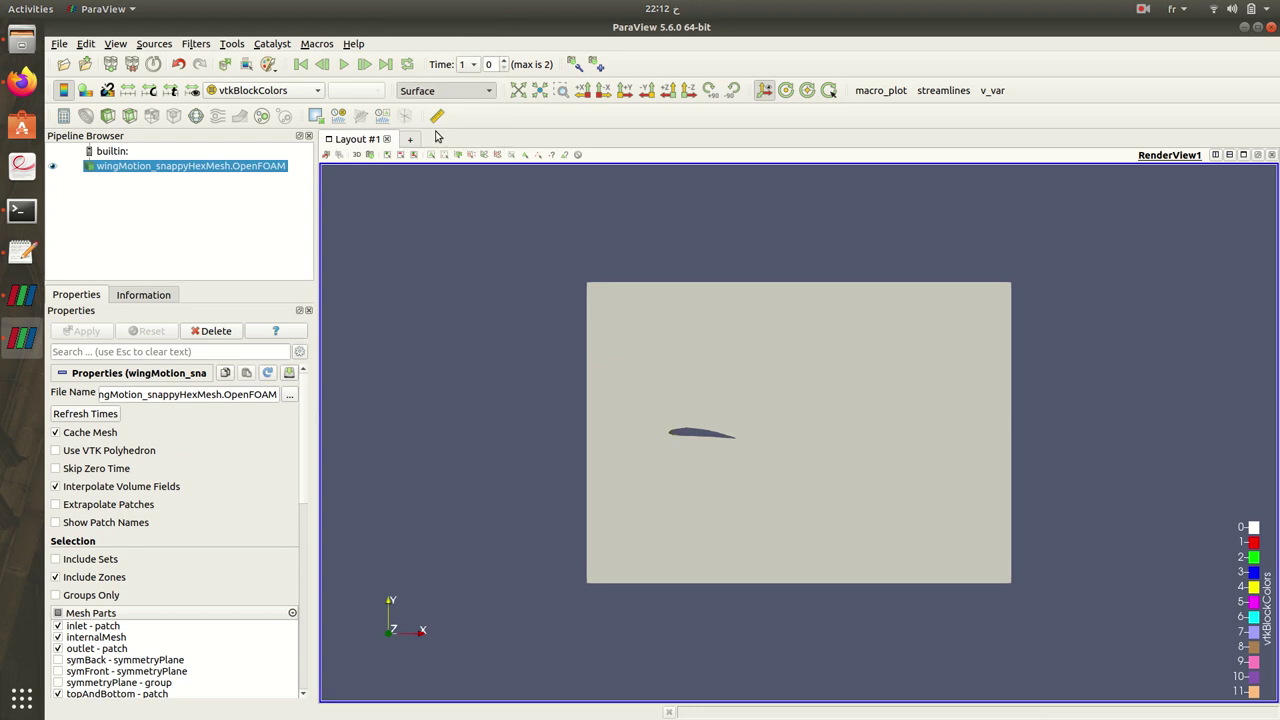
key("Down")
Step: Examine the castellated mesh around the wing and advance the display to time 3
scroll(533, 412, "up", 5)
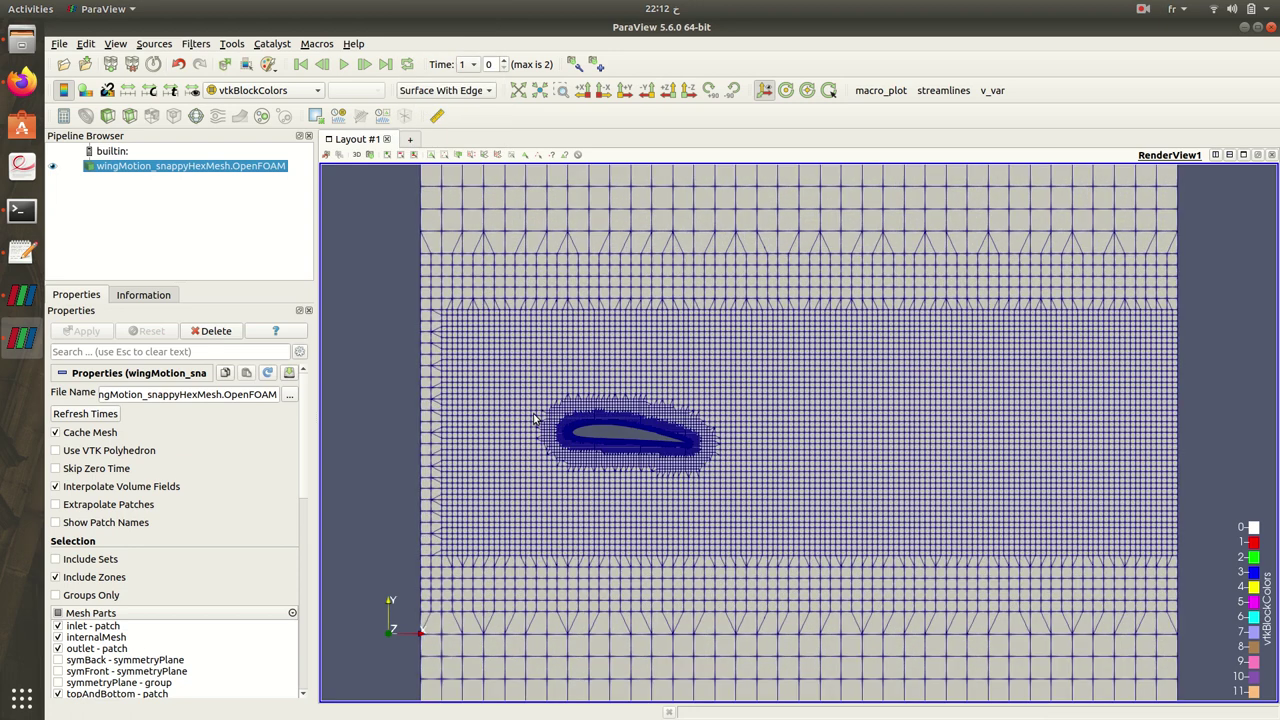
scroll(533, 418, "up", 10)
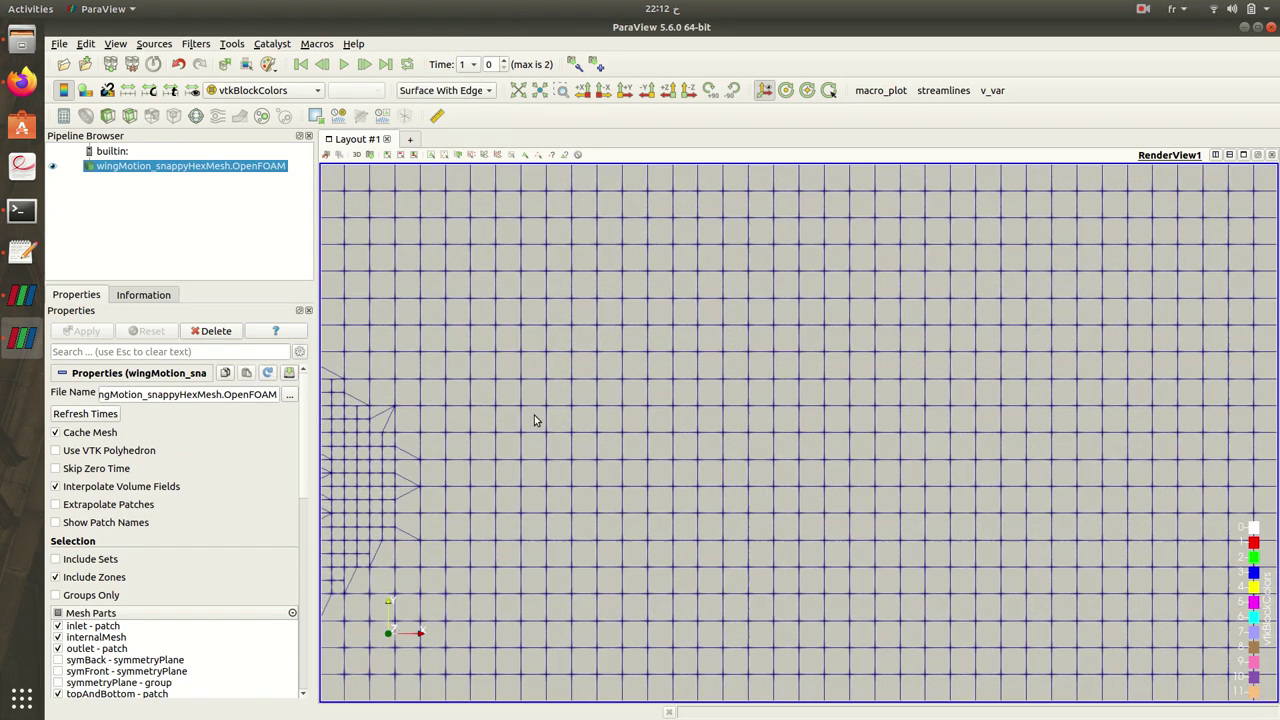
scroll(554, 426, "down", 6)
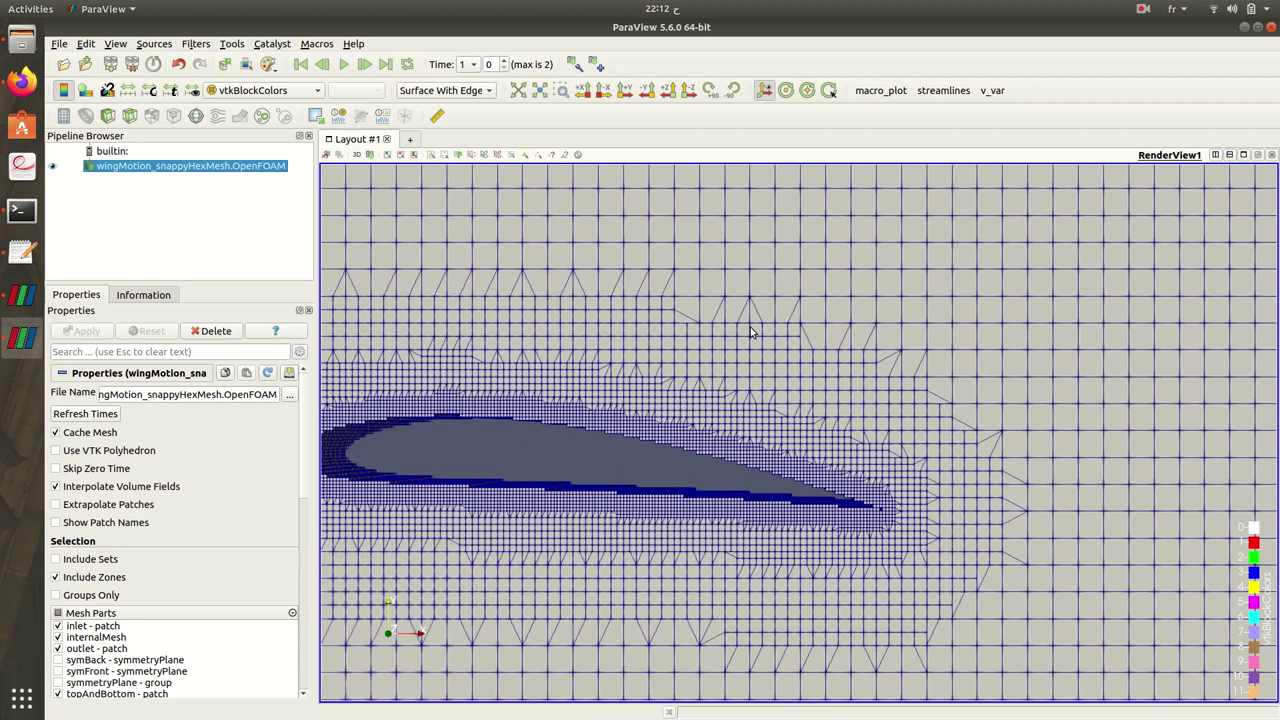
middle_click_drag(752, 333, 888, 330)
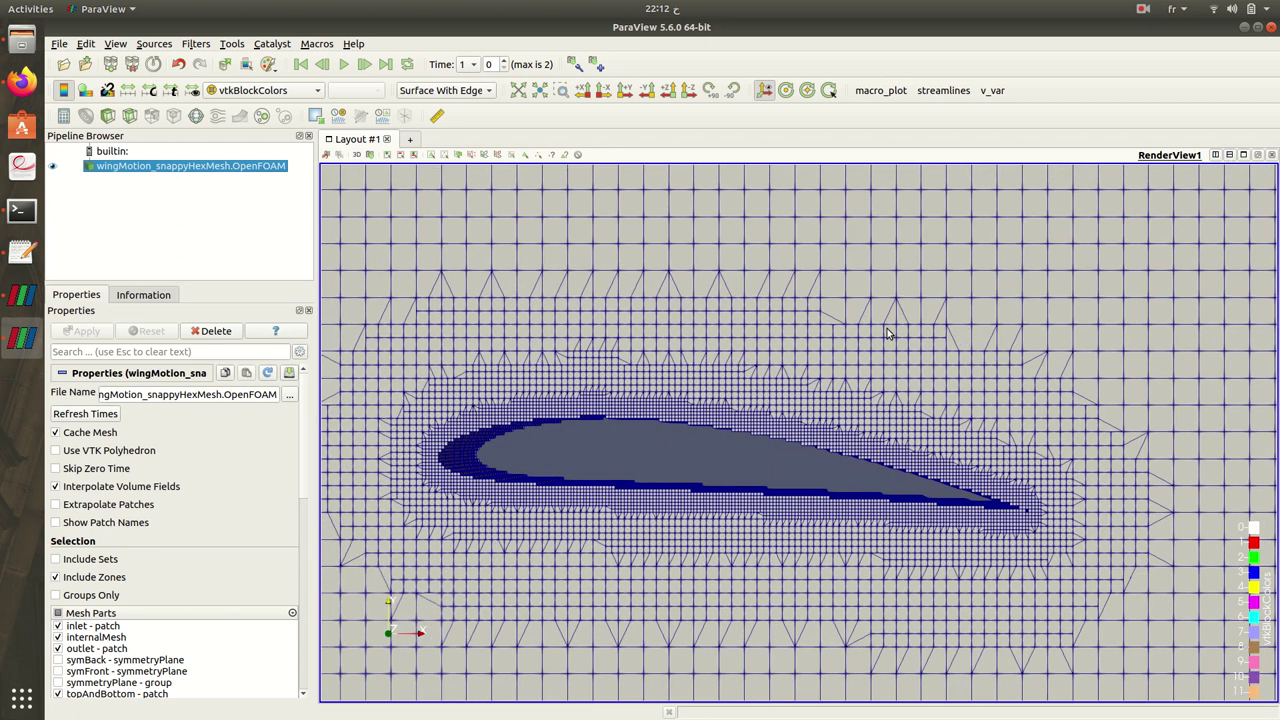
left_click(366, 65)
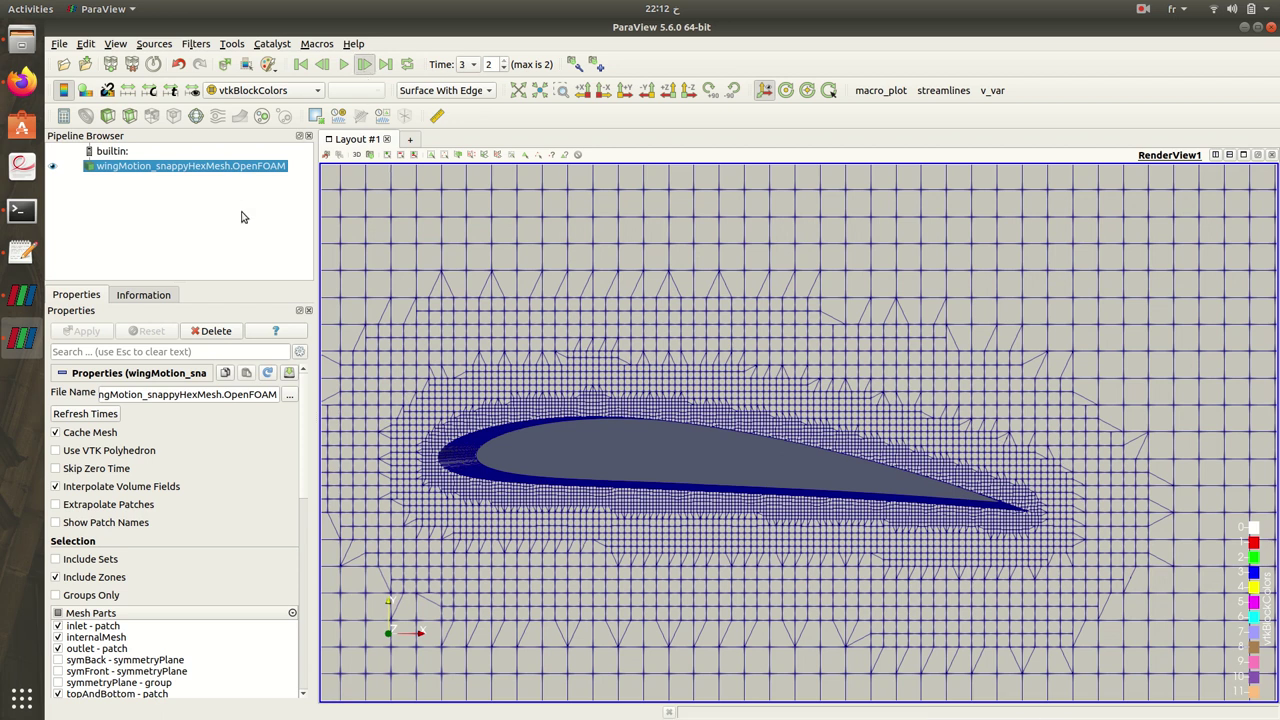
Step: Examine the boundary layer cells along the wing surface and the surrounding mesh out to the domain edges
scroll(471, 450, "up", 10)
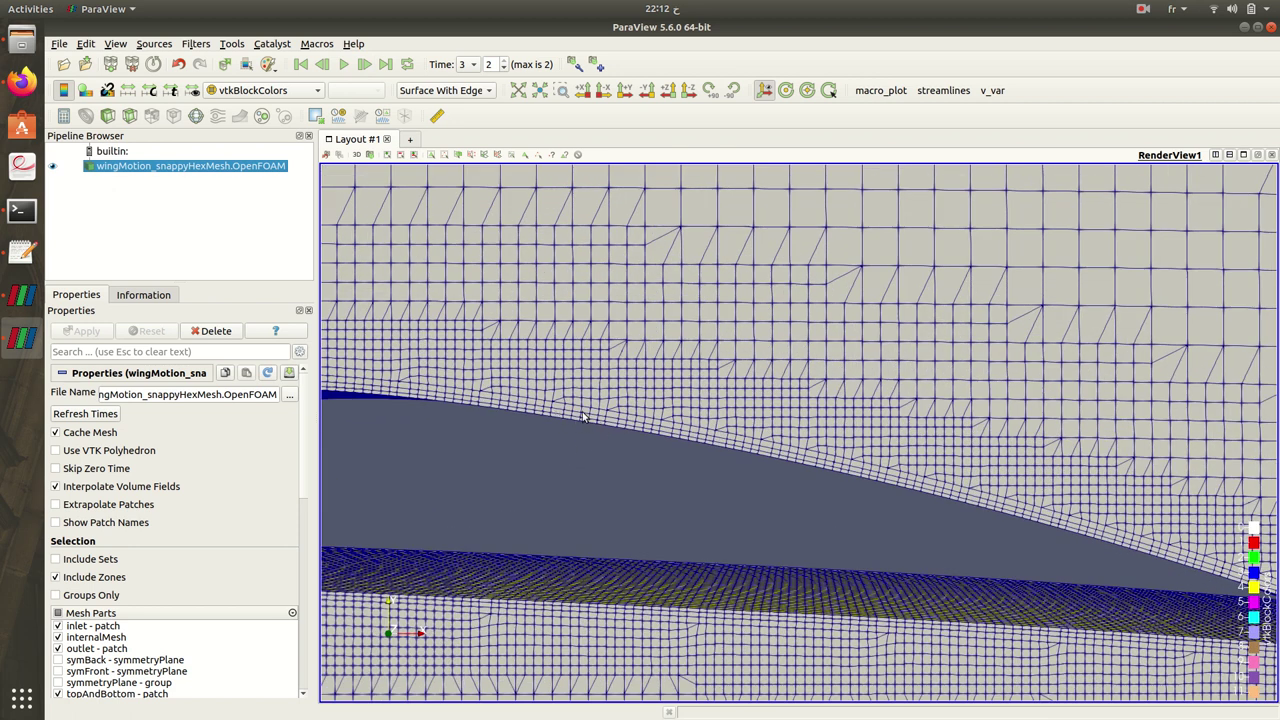
scroll(589, 404, "down", 10)
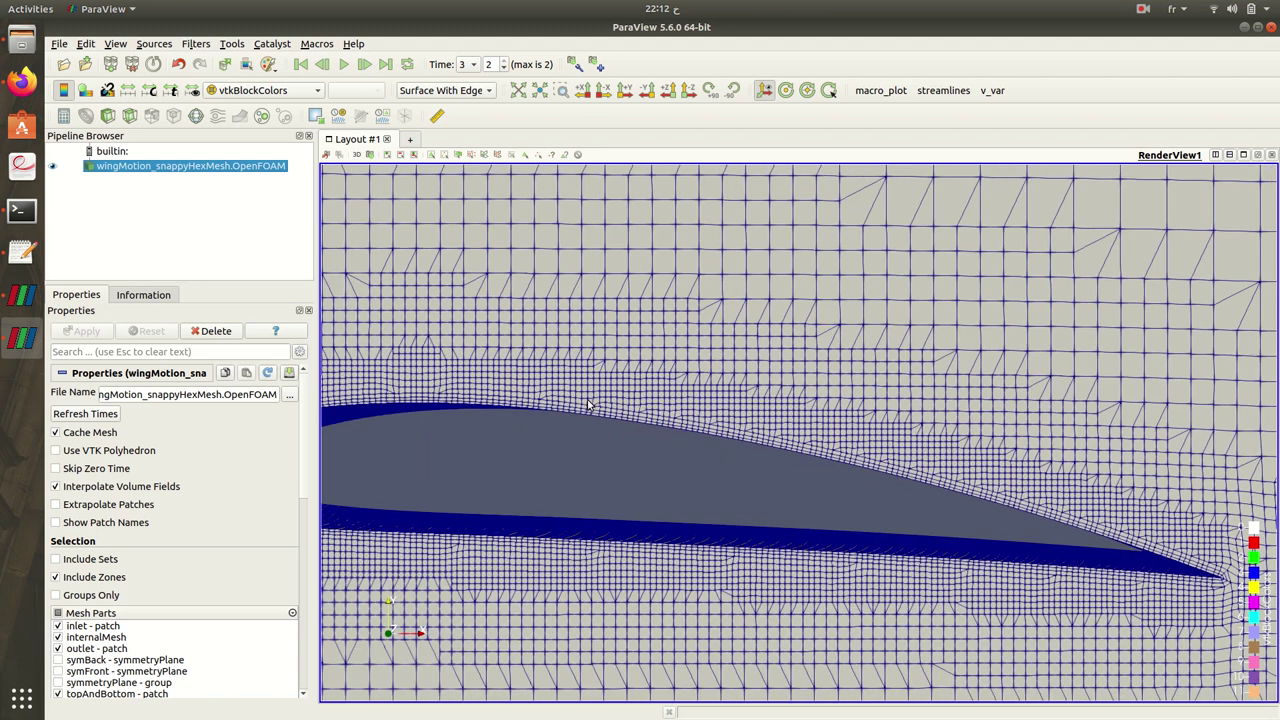
scroll(589, 404, "down", 5)
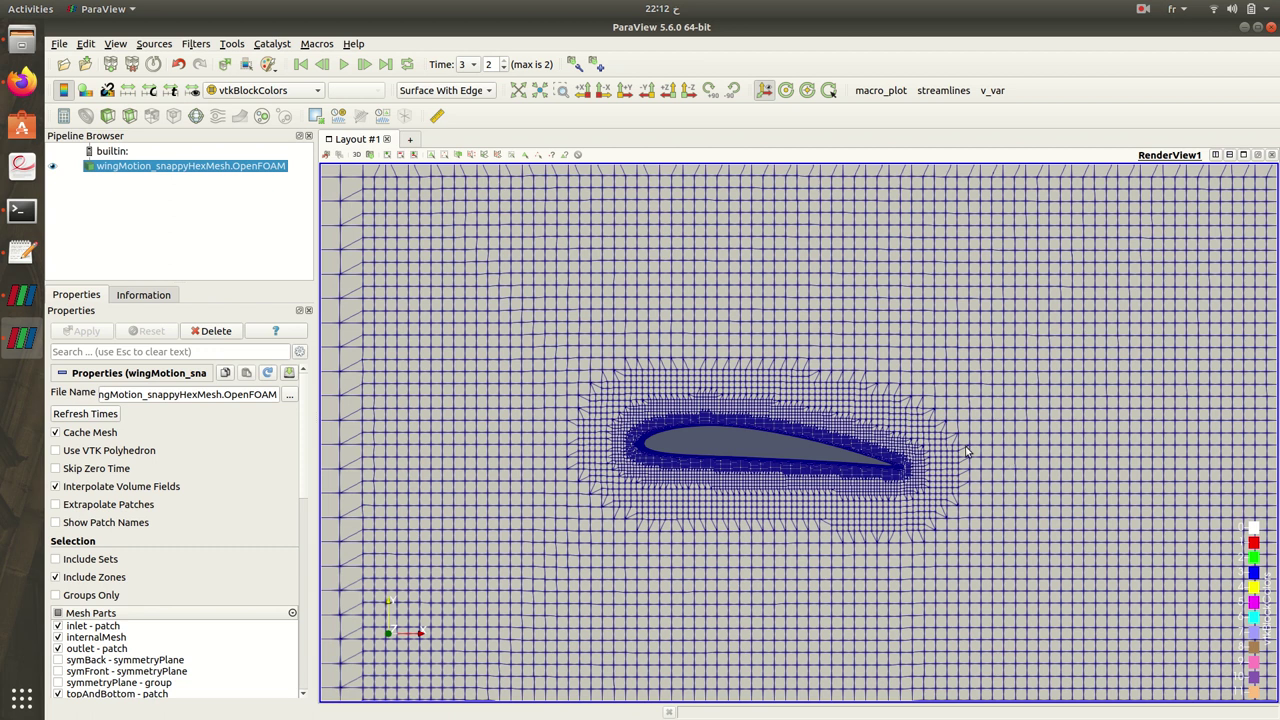
scroll(959, 455, "down", 2)
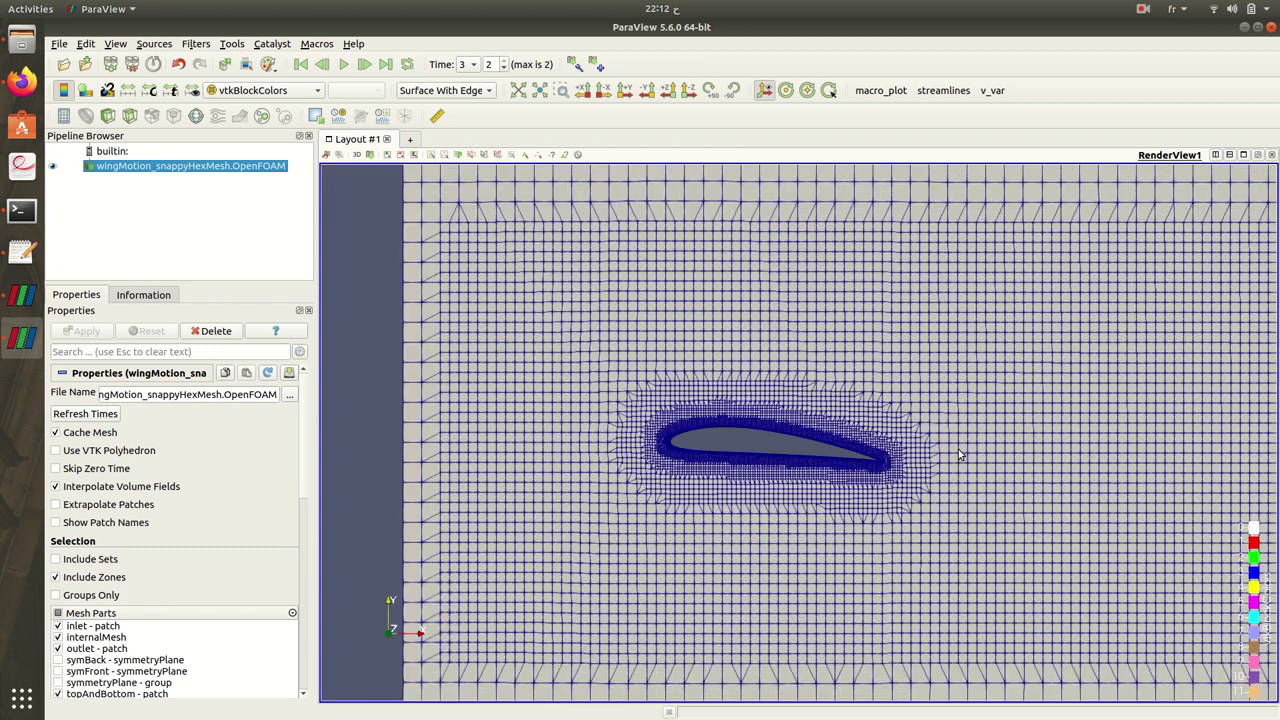
middle_click_drag(1150, 428, 1093, 432)
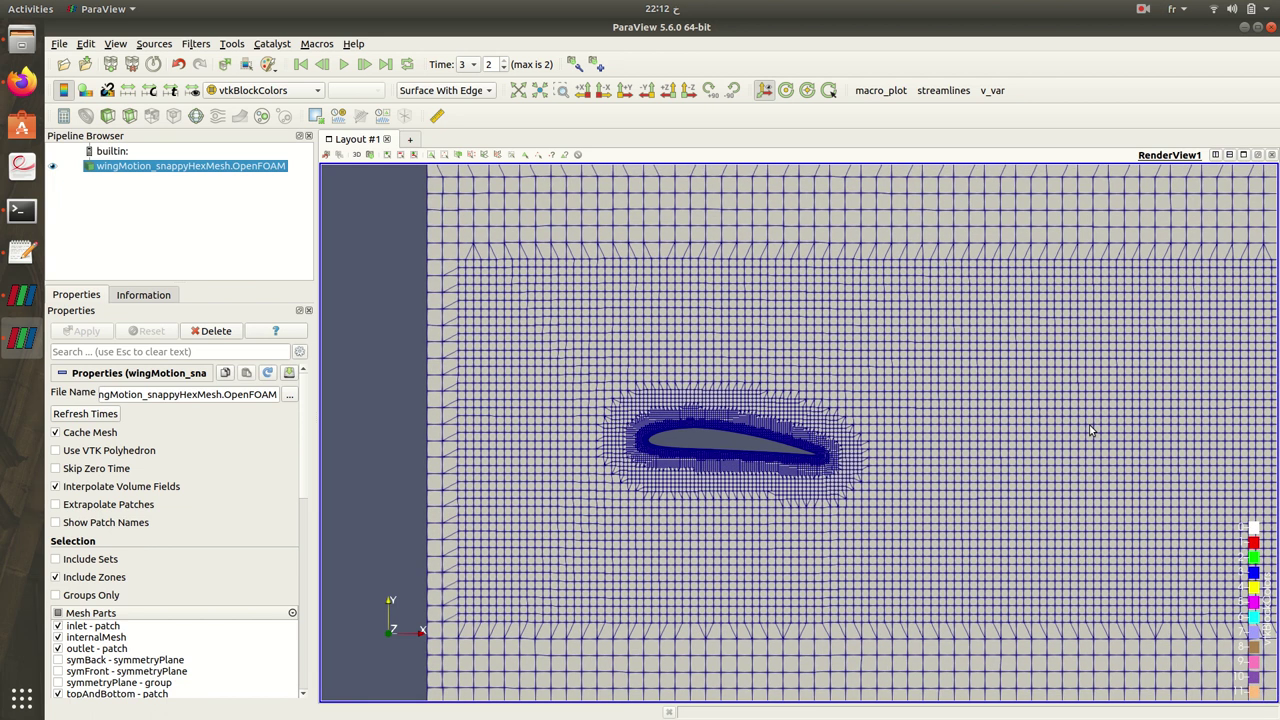
scroll(1091, 430, "down", 1)
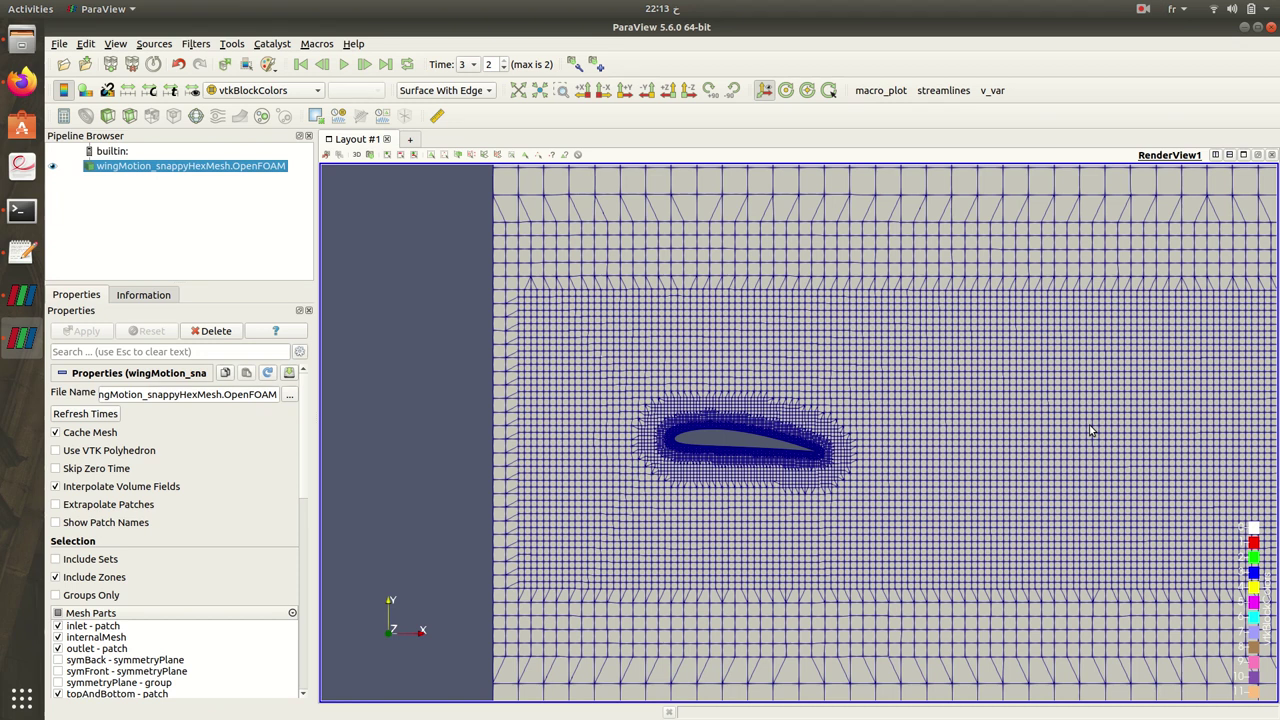
scroll(819, 397, "down", 2)
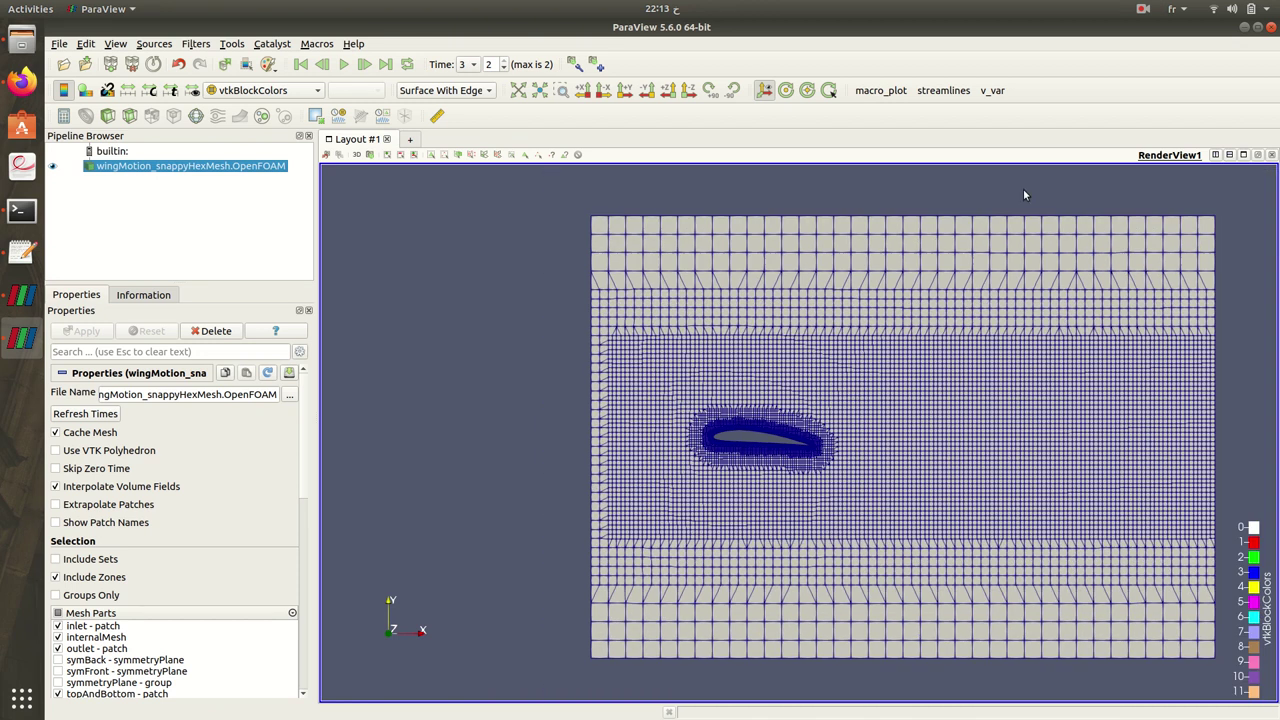
scroll(544, 446, "up", 2)
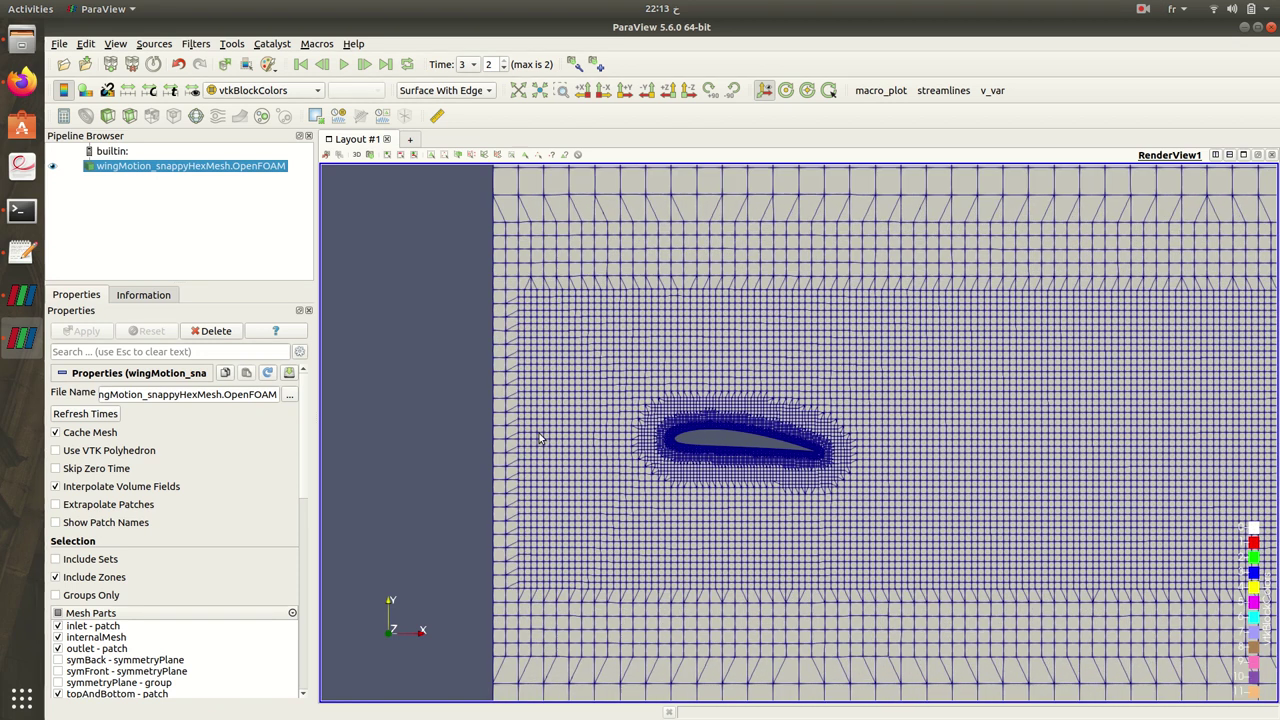